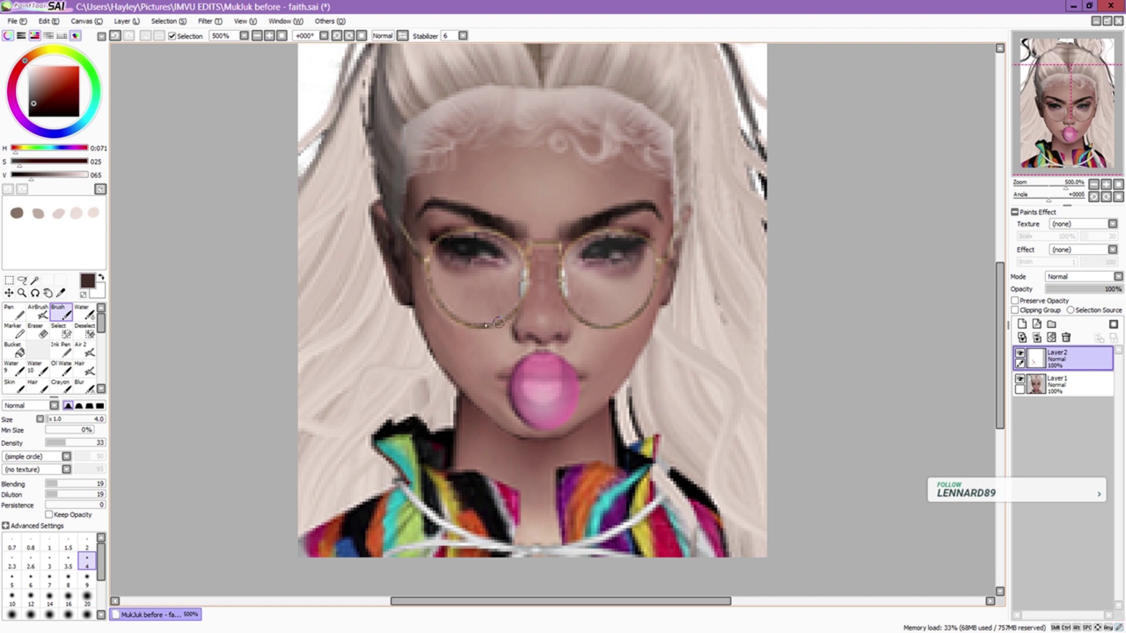
- Shade the side of the nose with sampled skin tones, using the Brush at size 4 on Layer2
alt+click(422, 231)
alt+click(521, 429)
drag(515, 312, 447, 335)
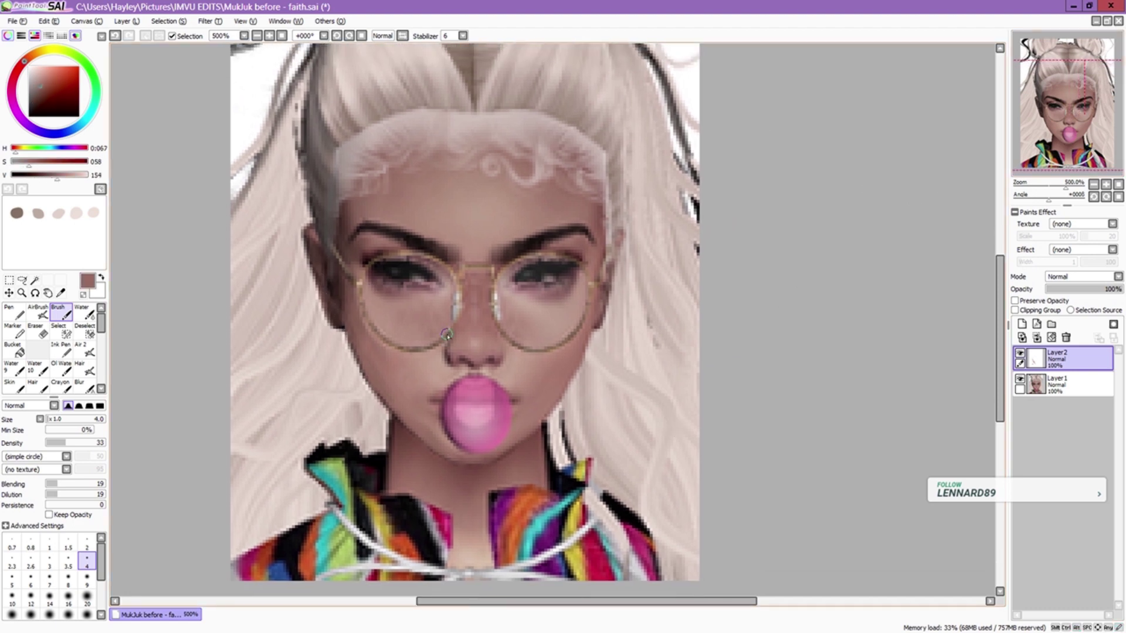
- Repaint the ear at the right of the face with sampled skin tones, using the Brush at size 4 and the Ink Pen at size 1
alt+click(619, 245)
drag(622, 236, 636, 275)
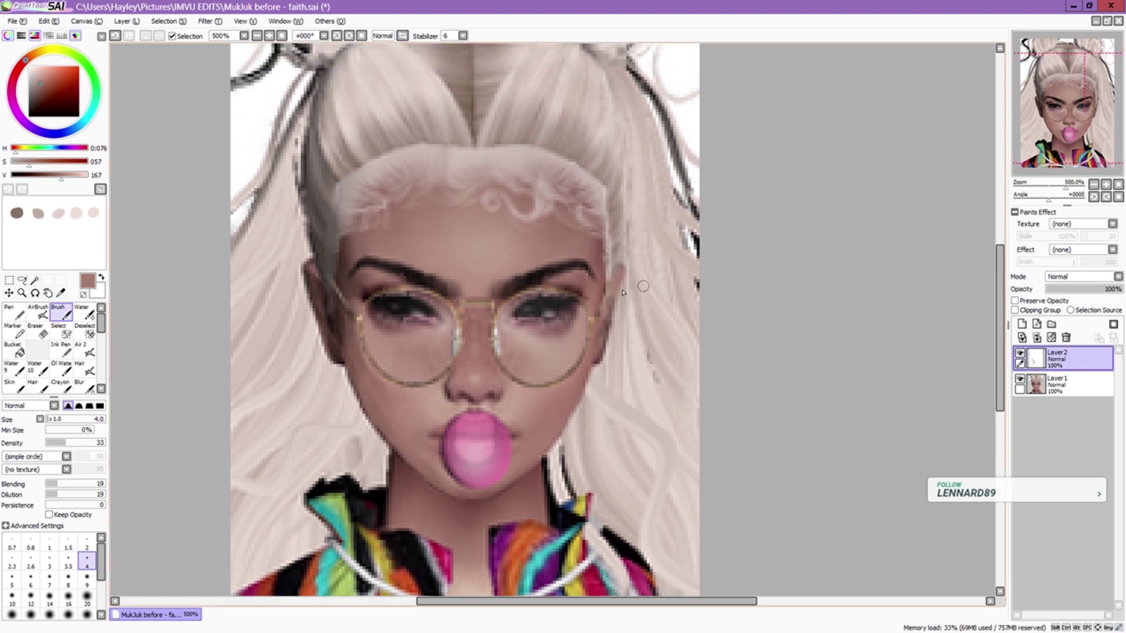
key(n)
alt+click(599, 357)
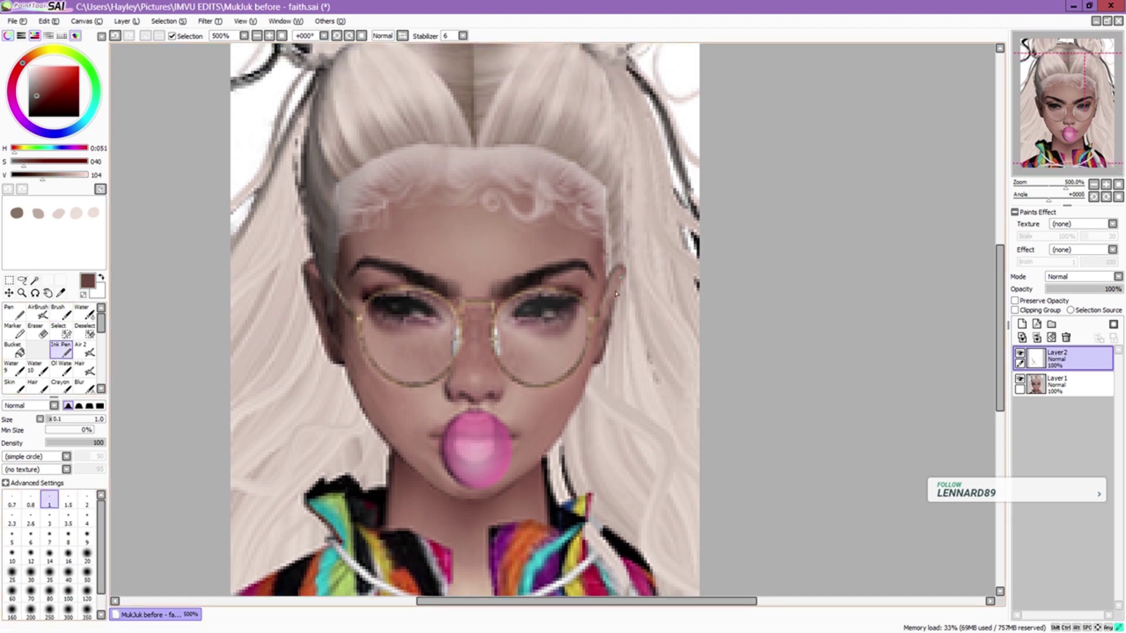
drag(633, 286, 662, 277)
- Shade the skin beside the eyes at both temples with sampled skin tones, using the Brush at sizes 12 and 1
key(b)
alt+click(372, 268)
alt+click(411, 278)
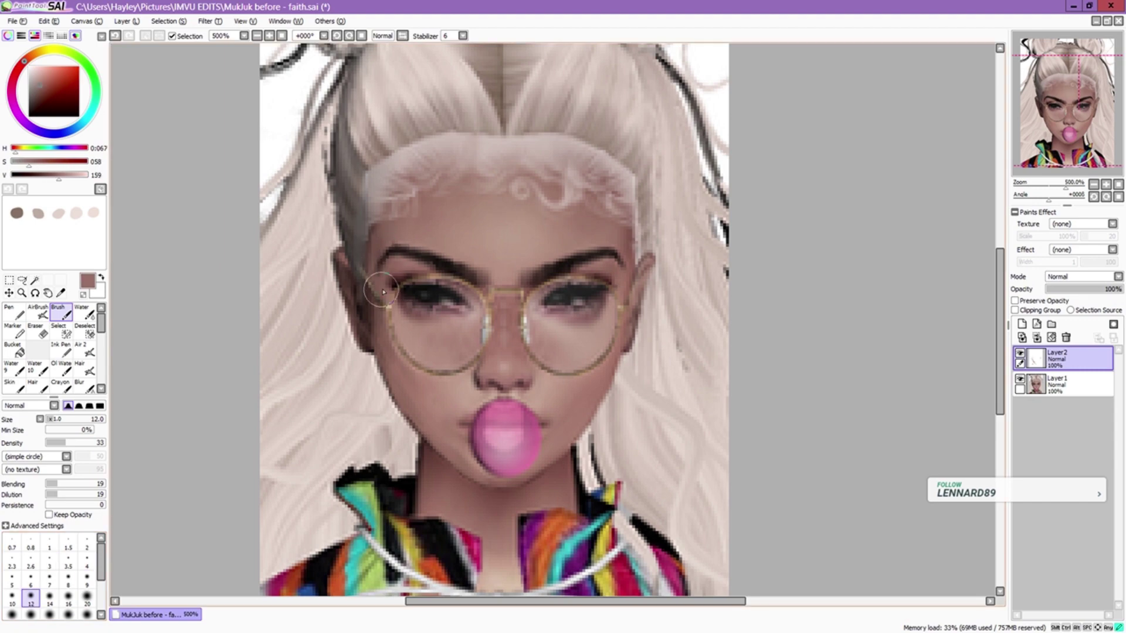
key(bracketleft)
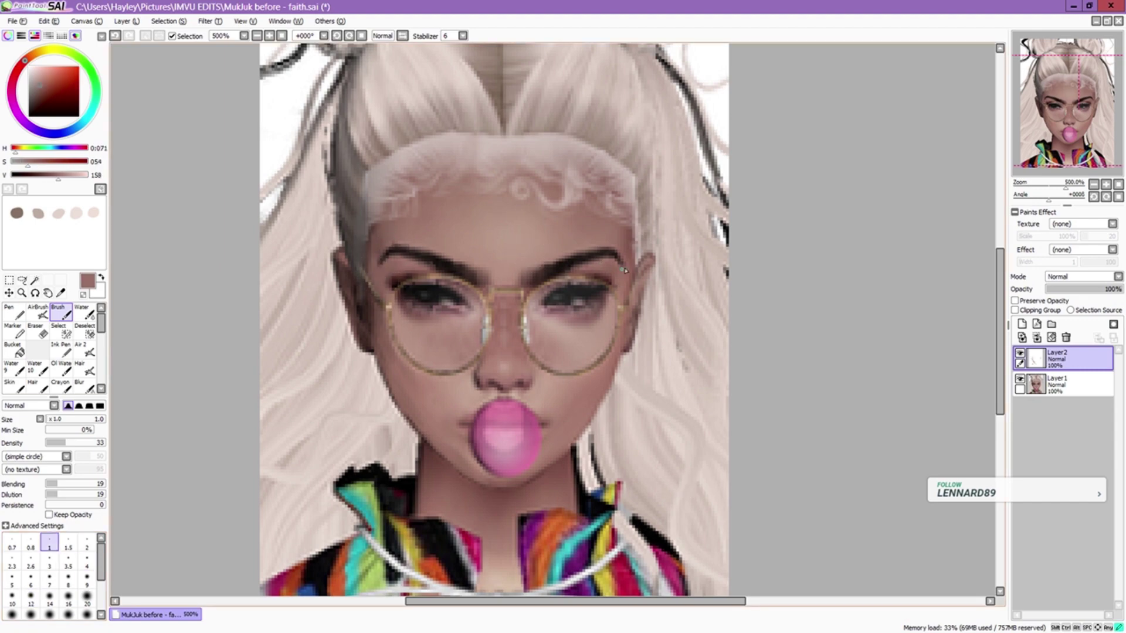
drag(410, 264, 405, 231)
- Cover the eyeball at the right of the face with sampled grey on a new layer using the Ink Pen, and clean up its edges
click(61, 348)
click(87, 516)
alt+click(554, 271)
mouse_move(546, 271)
mouse_down()
mouse_move(577, 273)
mouse_move(548, 272)
mouse_up()
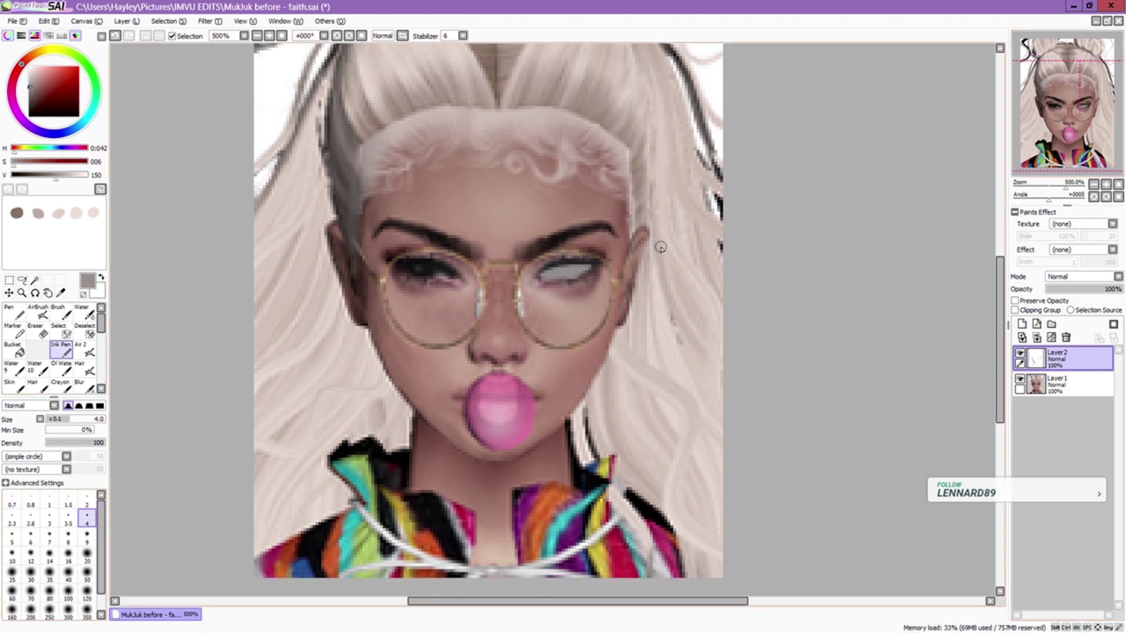
key(ctrl+z)
click(1022, 324)
key(bracketleft)
mouse_move(567, 274)
mouse_down()
mouse_move(543, 273)
mouse_move(577, 271)
mouse_up()
key(e)
key(minus)
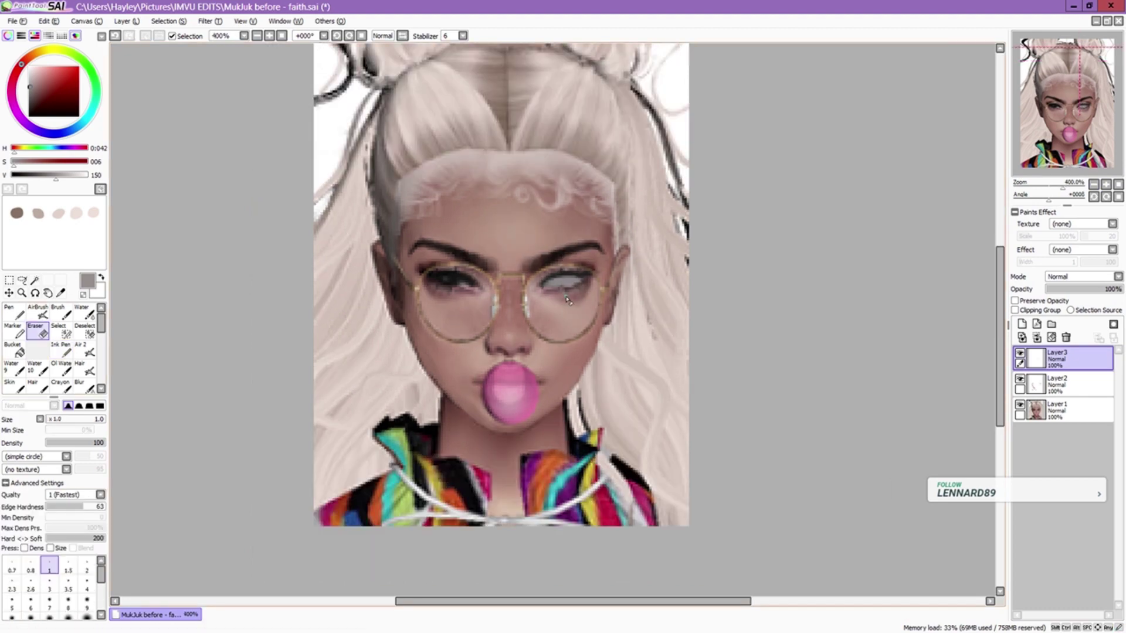
- Cover the other eyeball with the sampled grey on Layer3, using the Ink Pen at size 1 in the mirrored view
key(plus)
key(n)
alt+click(554, 280)
key(h)
alt+click(674, 270)
mouse_move(675, 270)
mouse_down()
mouse_move(692, 271)
mouse_move(676, 276)
mouse_up()
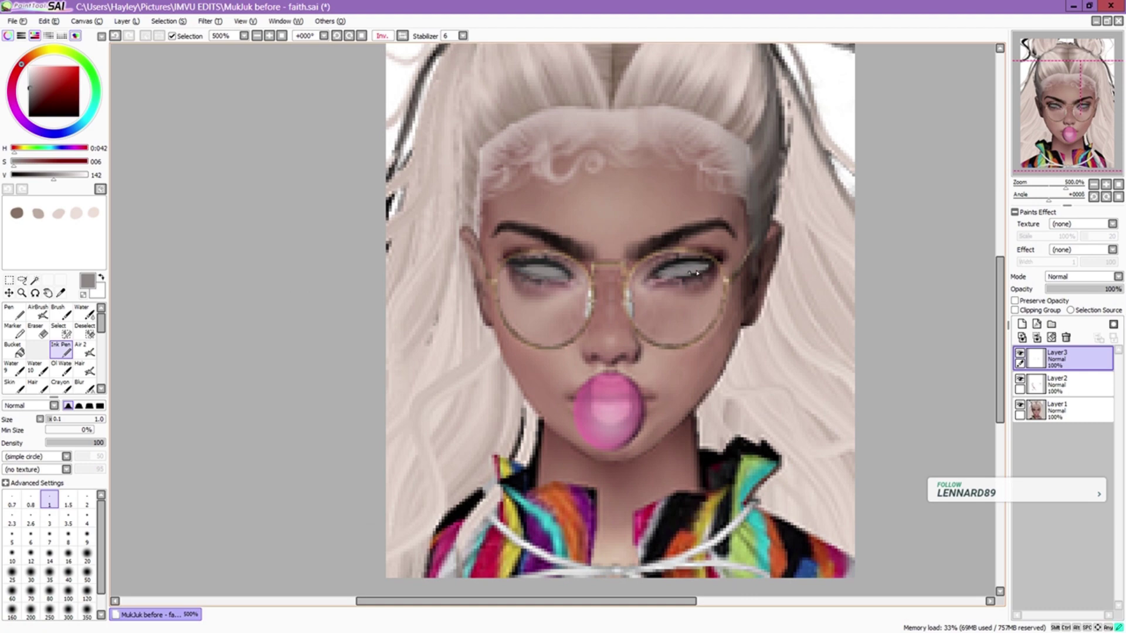
key(h)
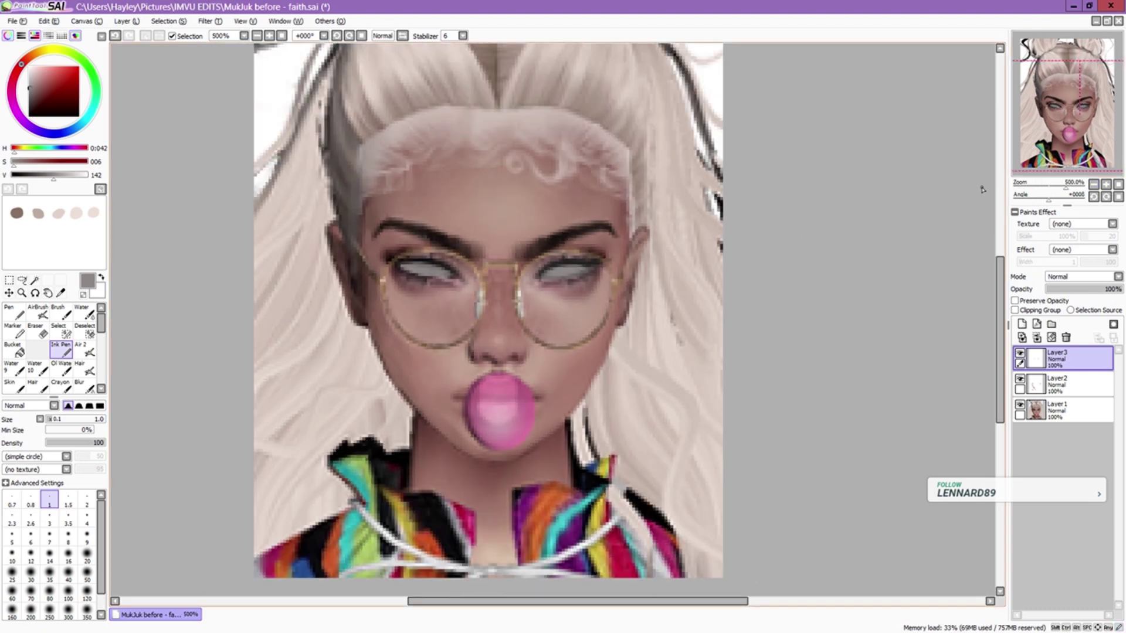
- Clean up the grey eye edges with the Eraser and brighten the centres of both eyeballs with white at Ink Pen size 1
key(e)
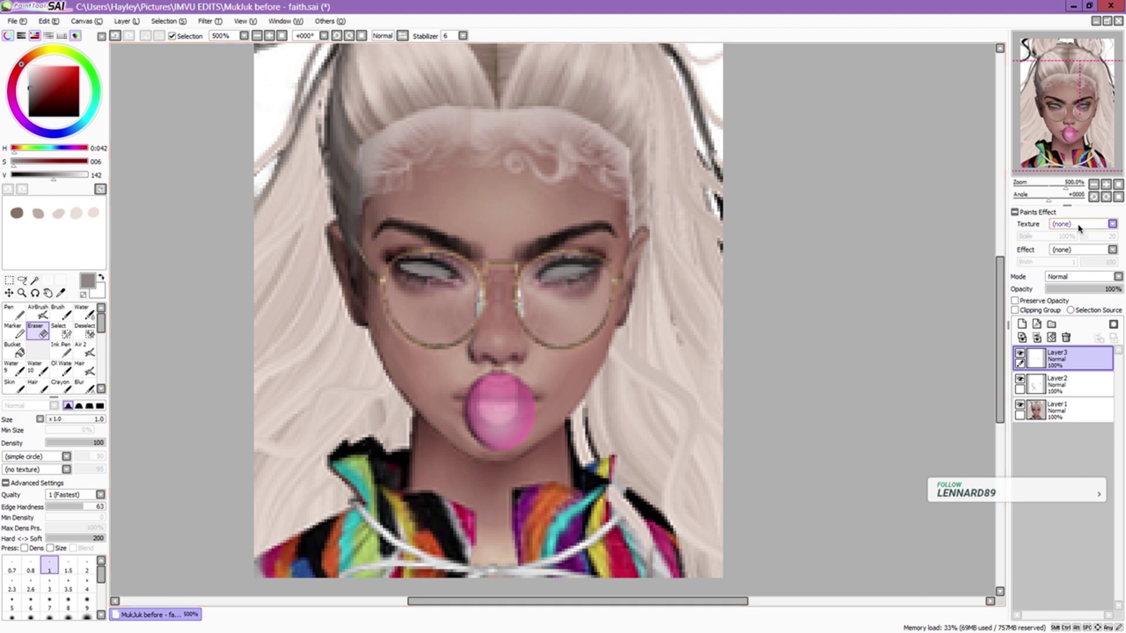
alt+click(408, 268)
key(e)
alt+click(462, 287)
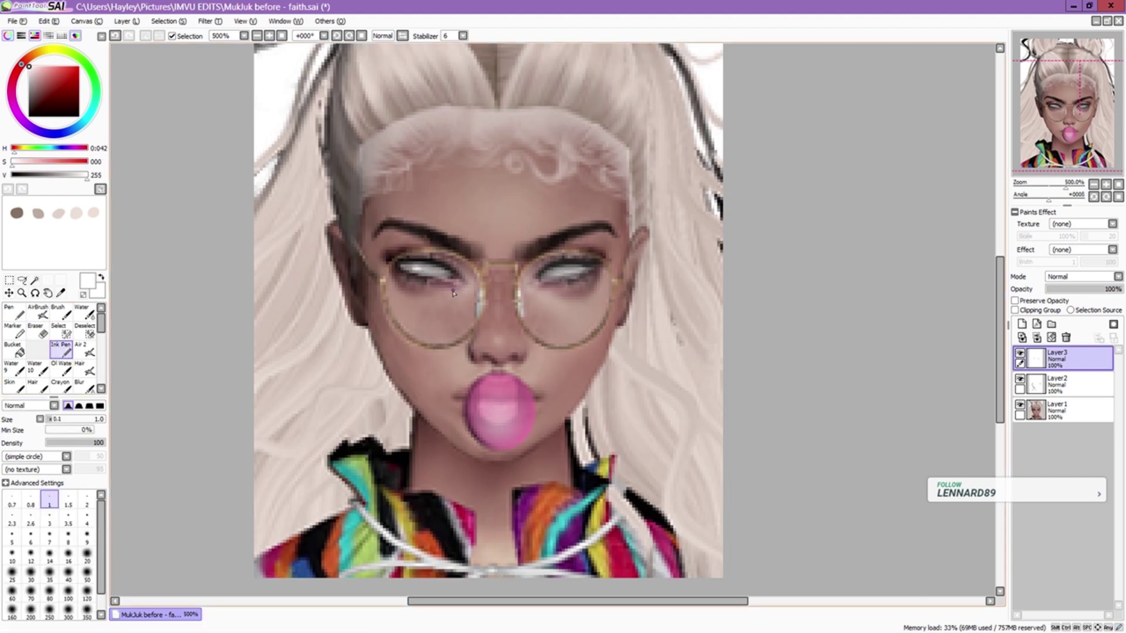
drag(580, 270, 561, 274)
drag(441, 272, 415, 271)
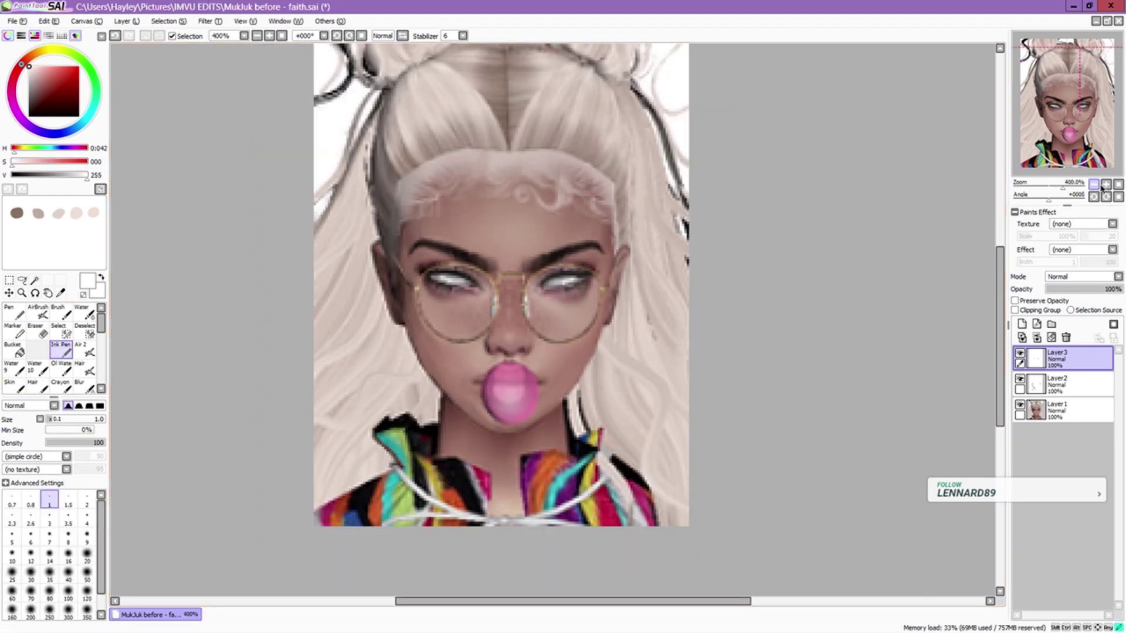
- Add fine skin-tone details around both eyes with a sampled colour, using the Ink Pen at size 0.7
key(bracketleft)
key(bracketleft)
alt+click(568, 281)
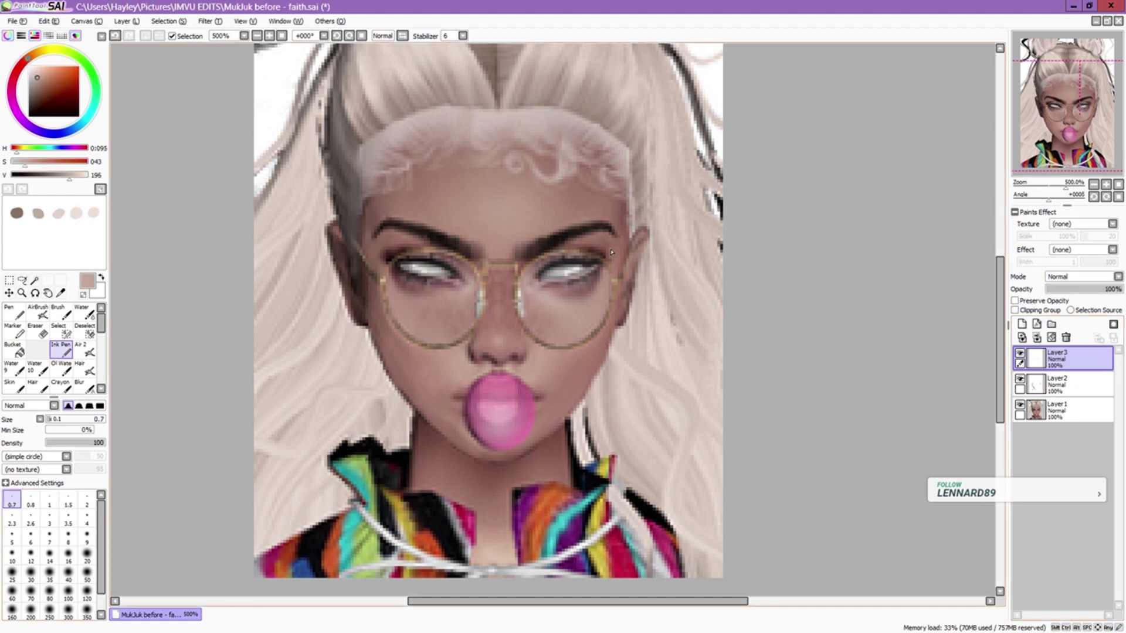
key(h)
key(h)
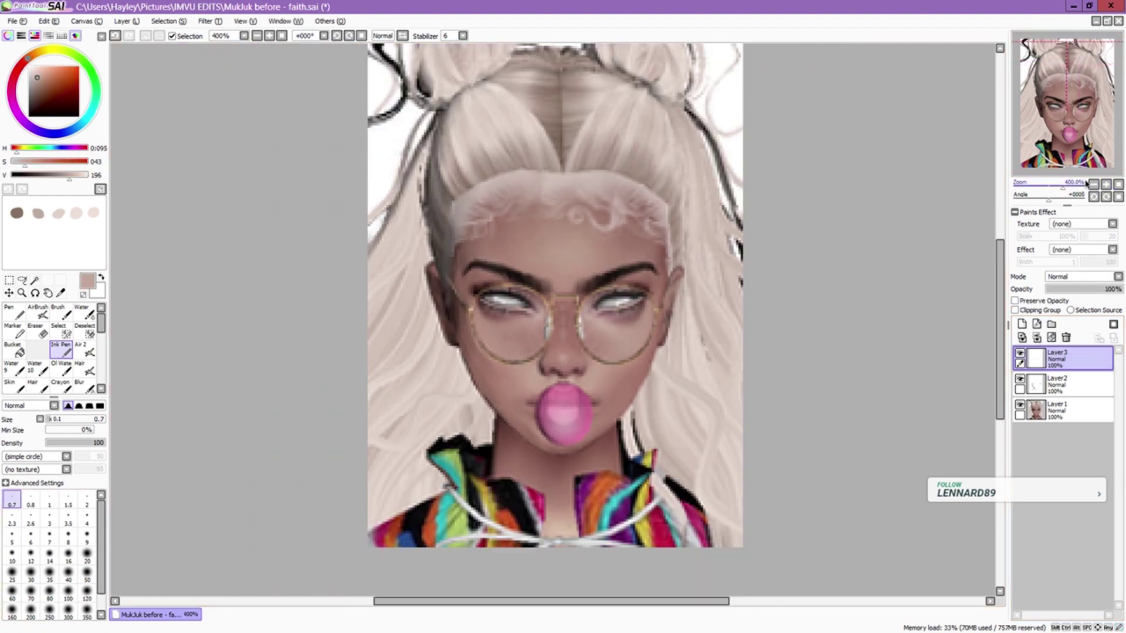
- Shade the skin around both eyes on Layer2 with reddish-brown tones at Brush size 4, and blend it with the Blur tool
key(b)
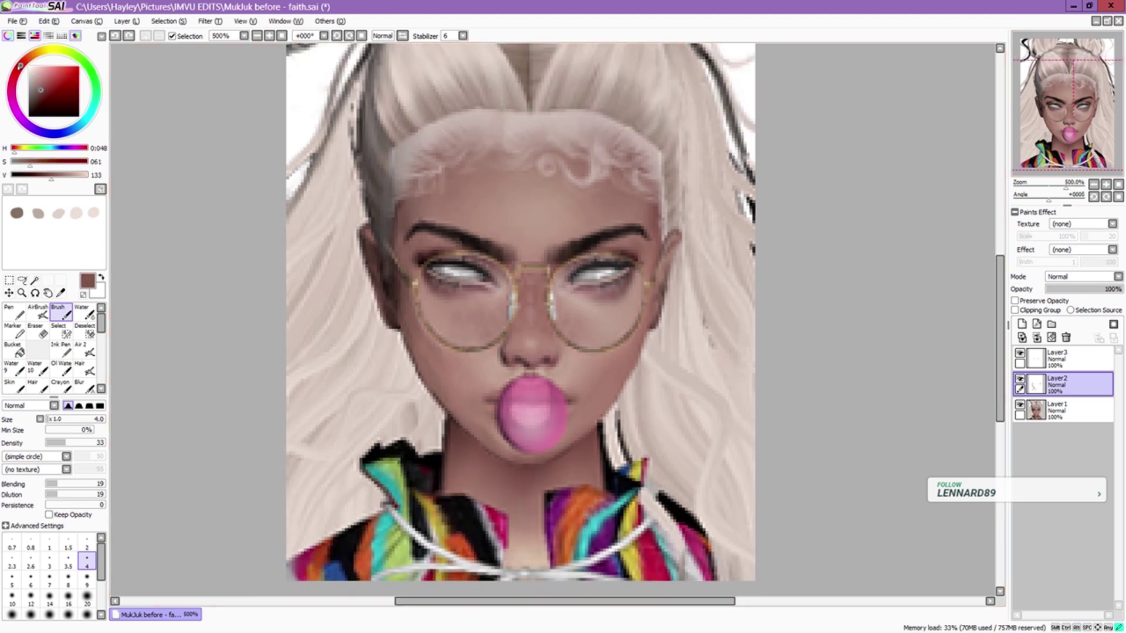
drag(20, 67, 20, 65)
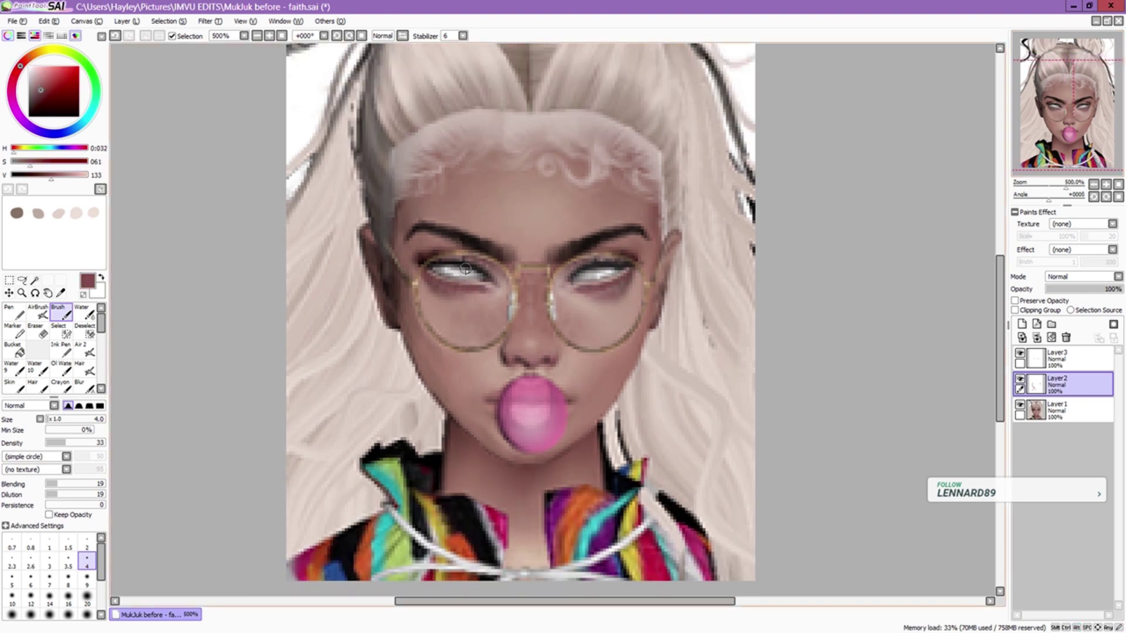
click(38, 82)
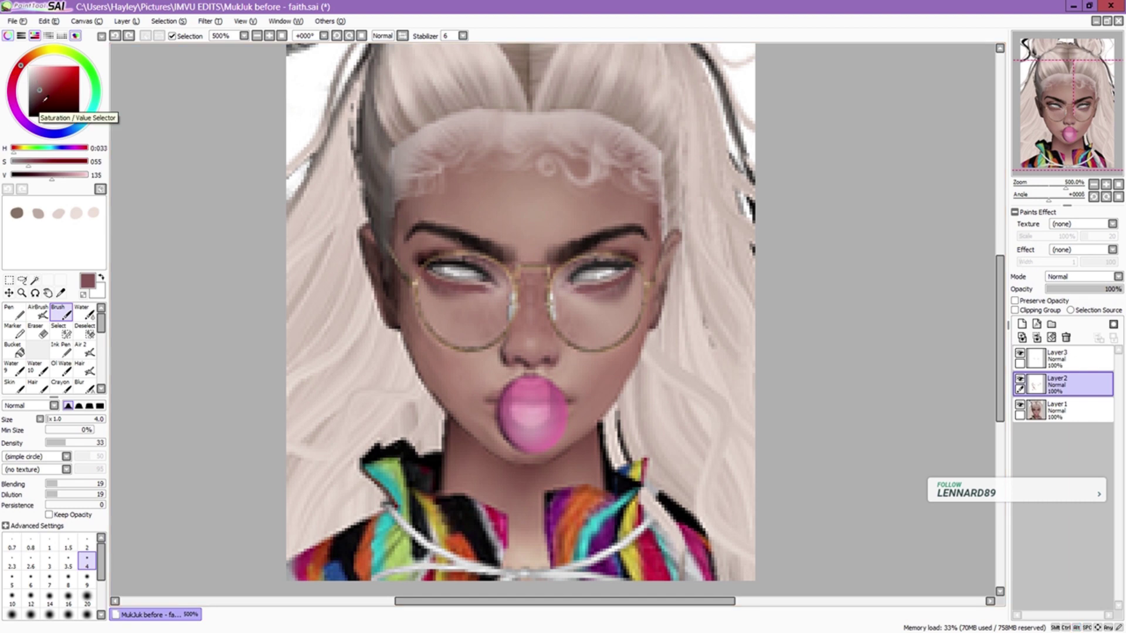
key(r)
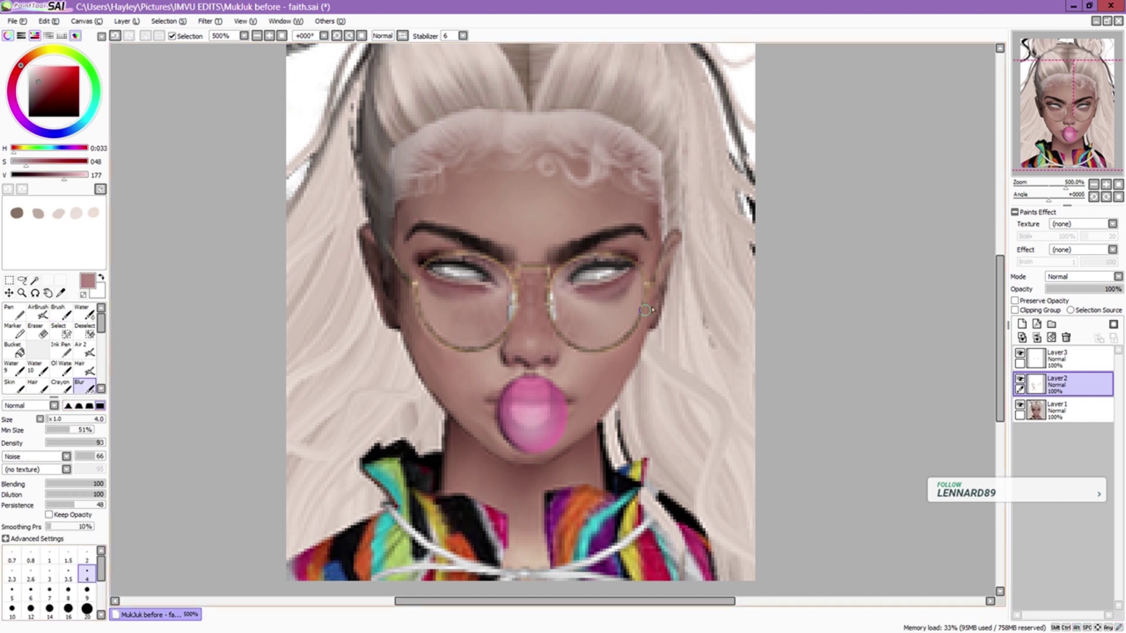
- Retouch the skin under the eyes with a sampled tone at Brush size 7, and blend it with the Blur tool at size 5
key(b)
alt+click(639, 298)
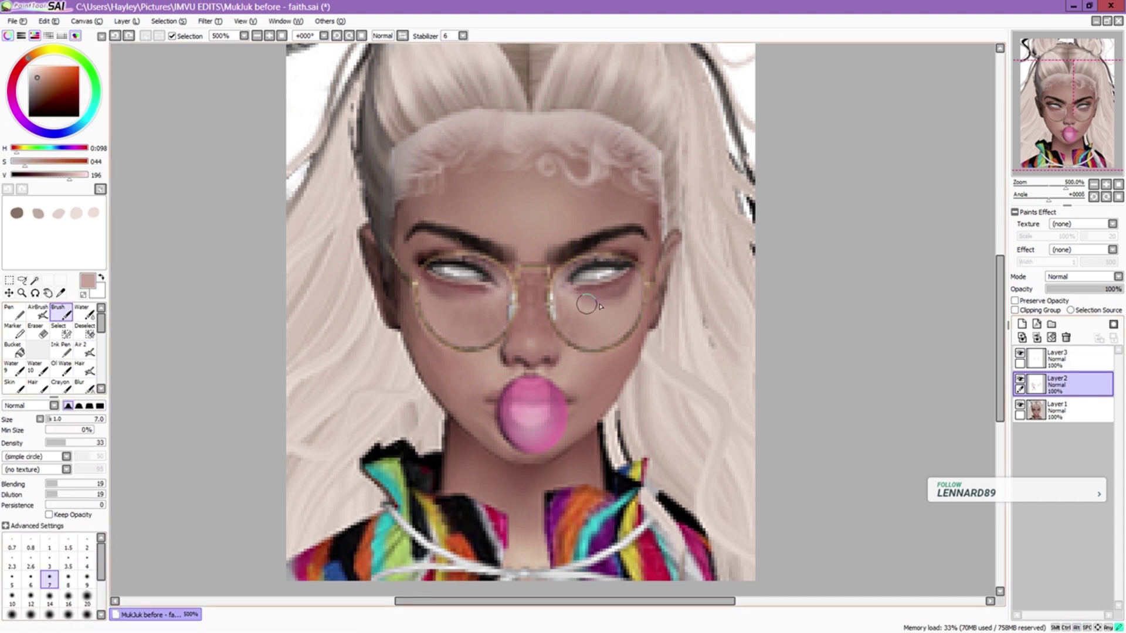
key(ctrl+shift+n)
key(ctrl+z)
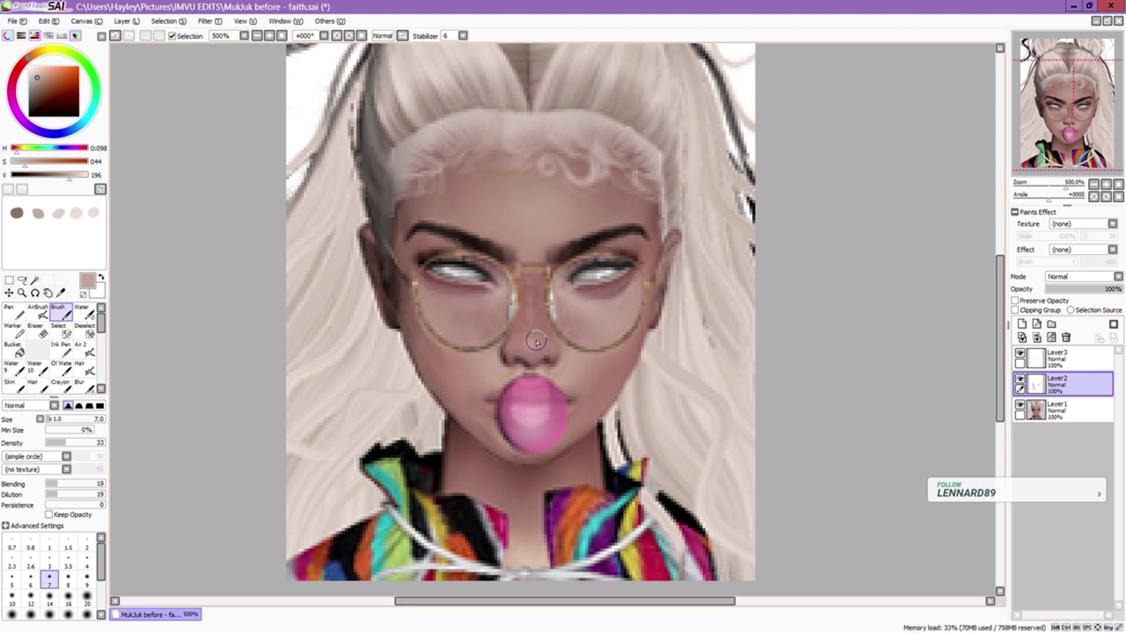
key(r)
key(bracketright)
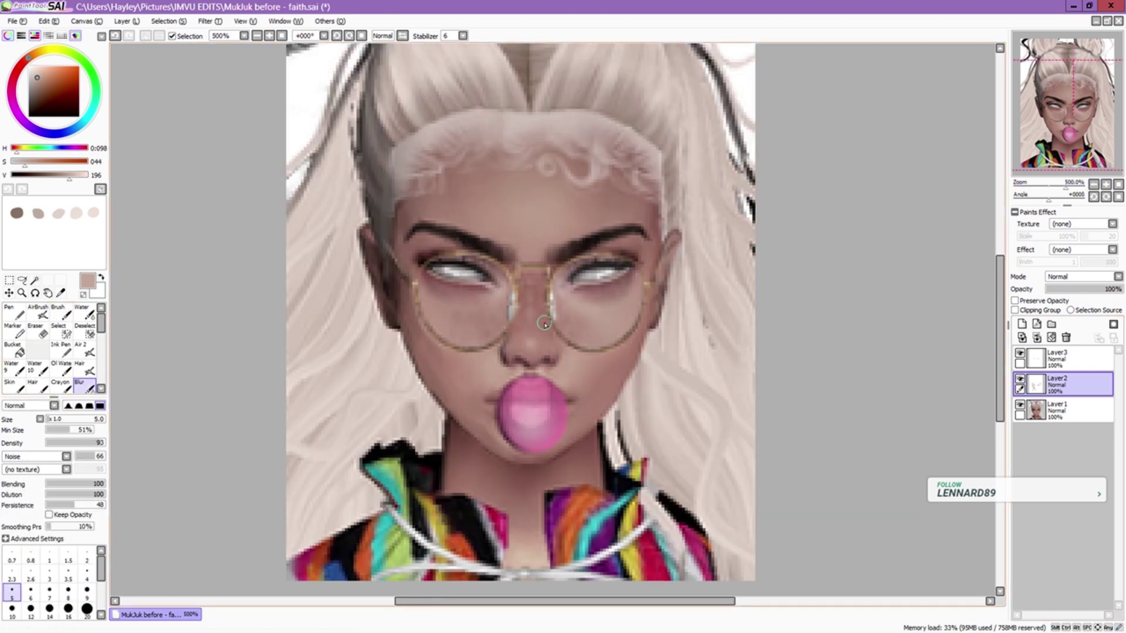
- Smooth the cheeks inside both glasses lenses with sampled skin tones, using the Brush and Skin brush at size 14
key(b)
alt+click(564, 329)
alt+click(630, 345)
key(bracketright)
key(bracketright)
key(bracketright)
key(bracketright)
key(bracketright)
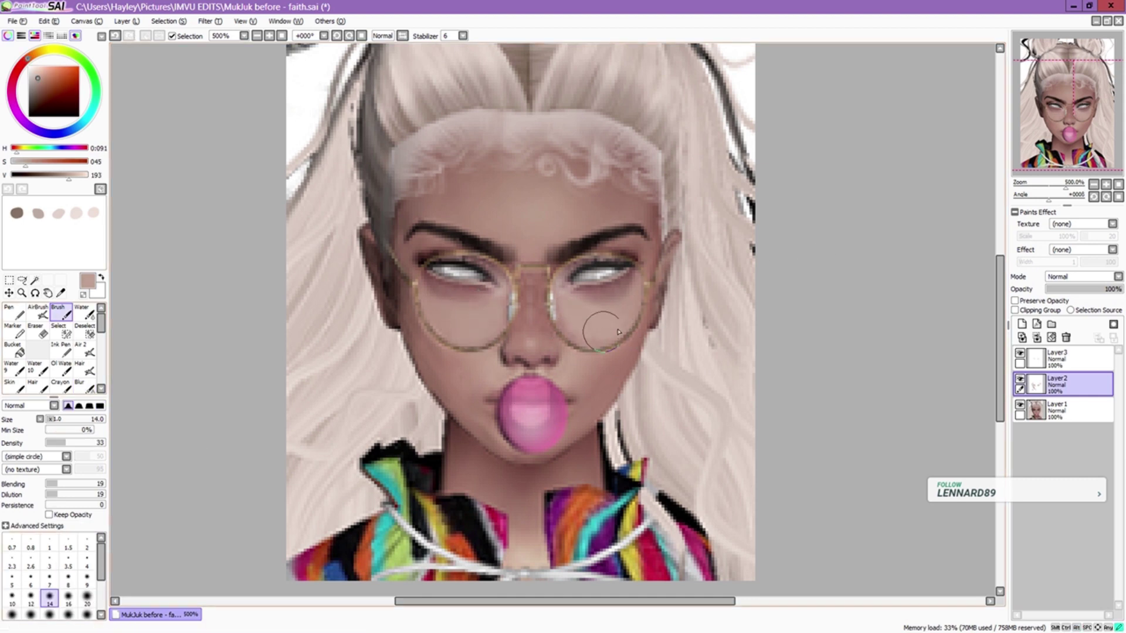
key(s)
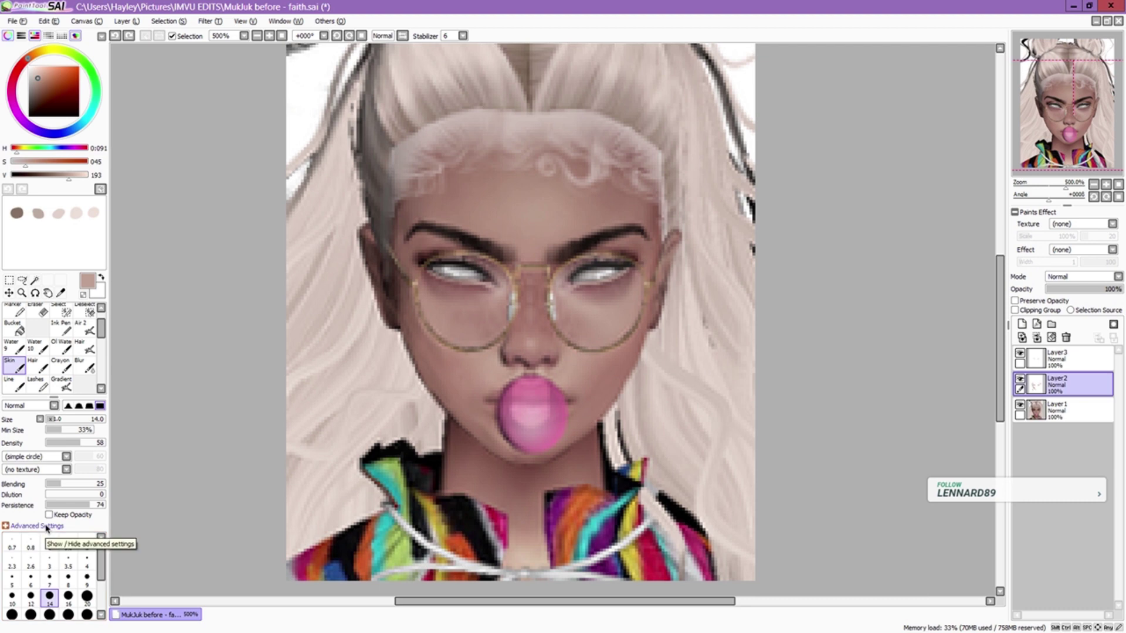
alt+click(480, 317)
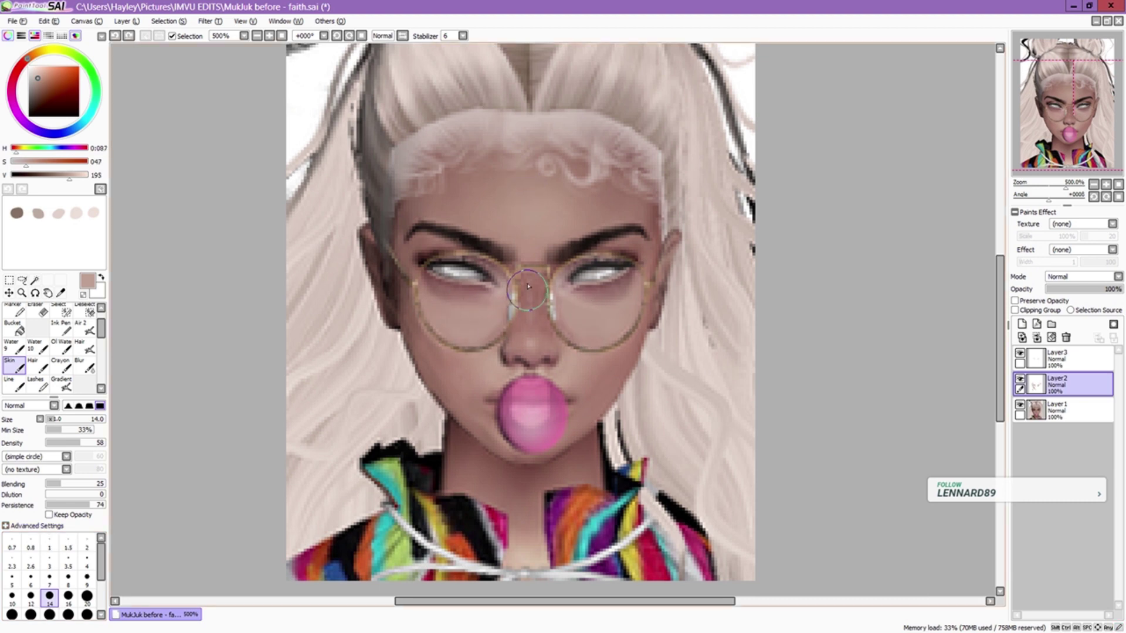
- Retouch the nose bridge with the Skin brush, using the soft tip shape at size 5
click(68, 406)
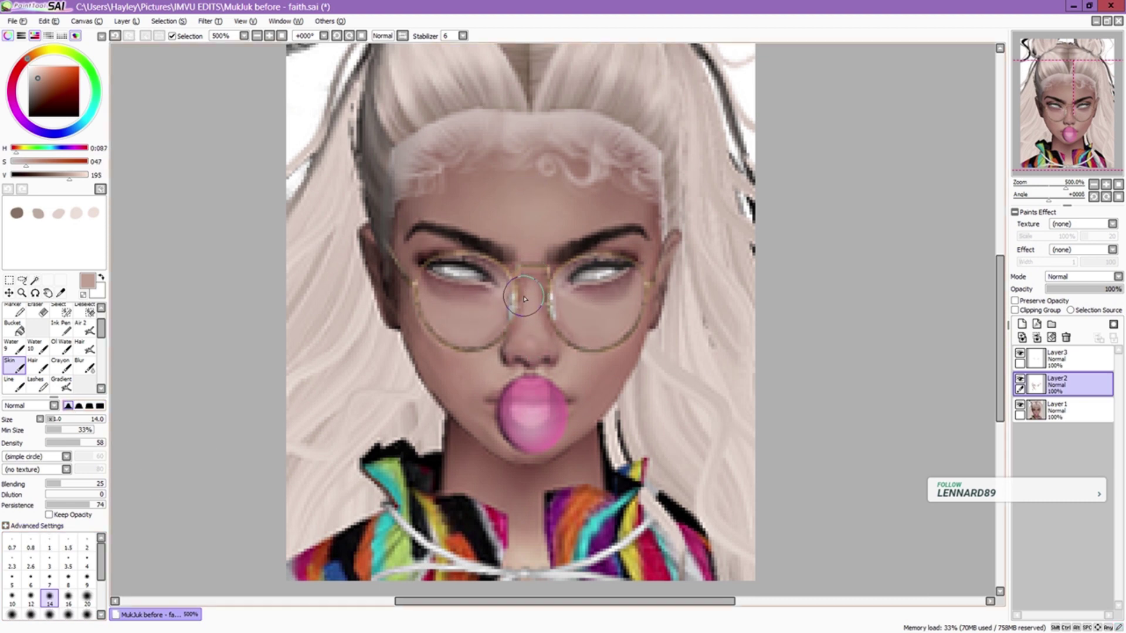
click(11, 579)
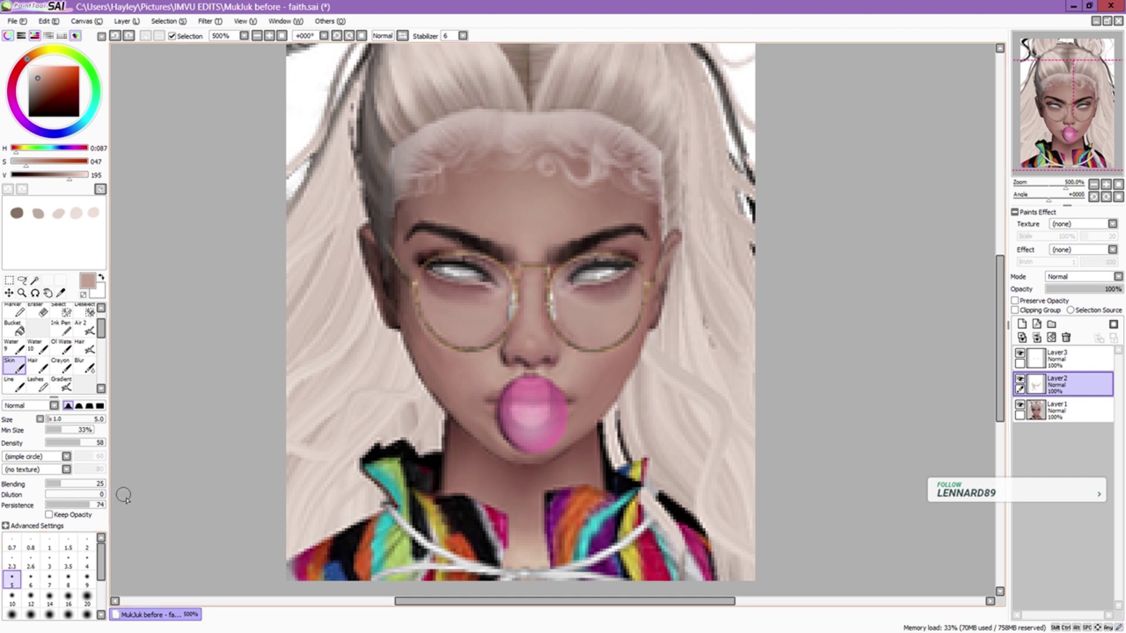
mouse_move(521, 368)
mouse_down()
mouse_move(503, 342)
mouse_move(494, 363)
mouse_up()
- Paint fine light skin details around the eyelids with the Skin brush at size 1 and density 43
key(bracketleft)
key(bracketleft)
key(bracketleft)
key(bracketleft)
key(bracketleft)
key(bracketleft)
key(bracketleft)
key(bracketleft)
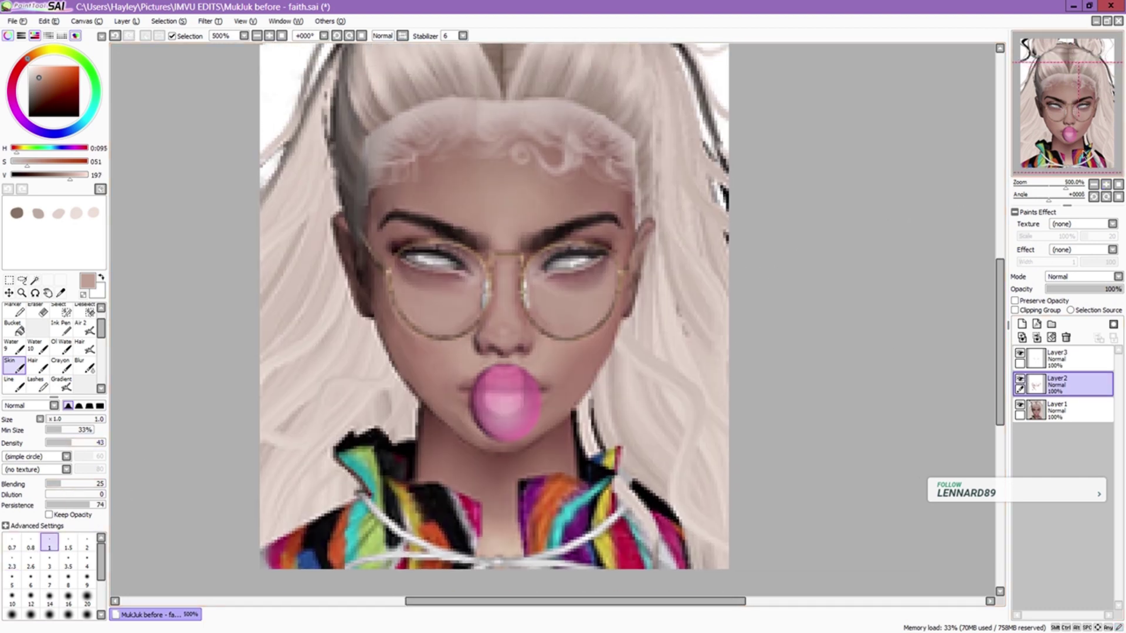
mouse_move(968, 180)
mouse_down()
mouse_move(954, 210)
mouse_move(950, 183)
mouse_up()
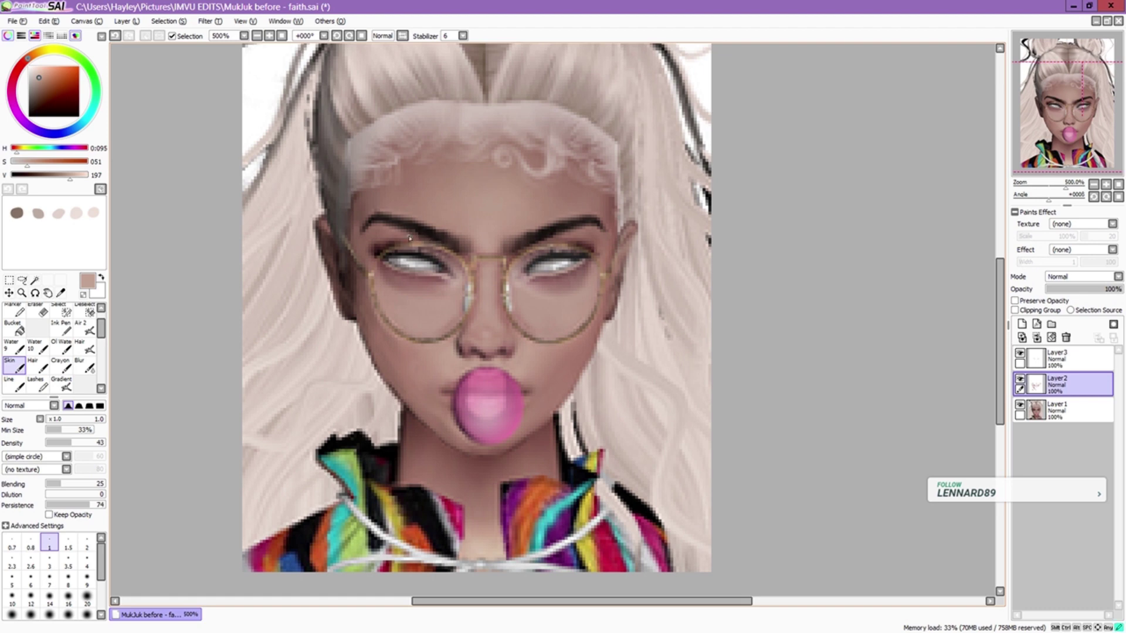
- Draw a black iris outline in the eye at the left of the face on a new layer, using the Ink Pen at size 0.7
click(1021, 323)
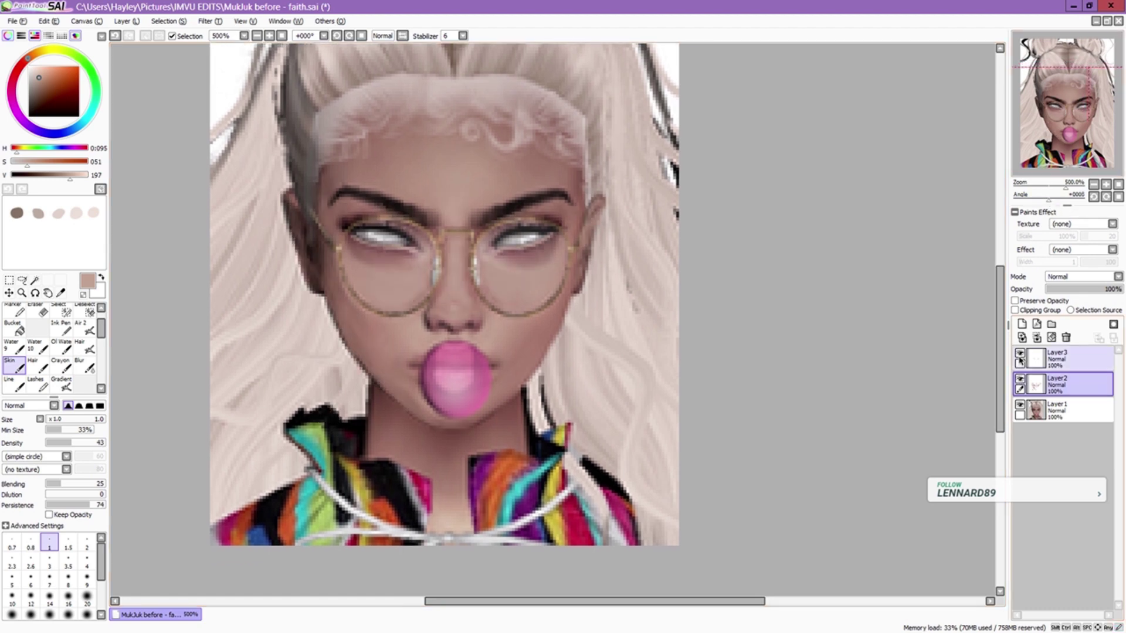
click(61, 328)
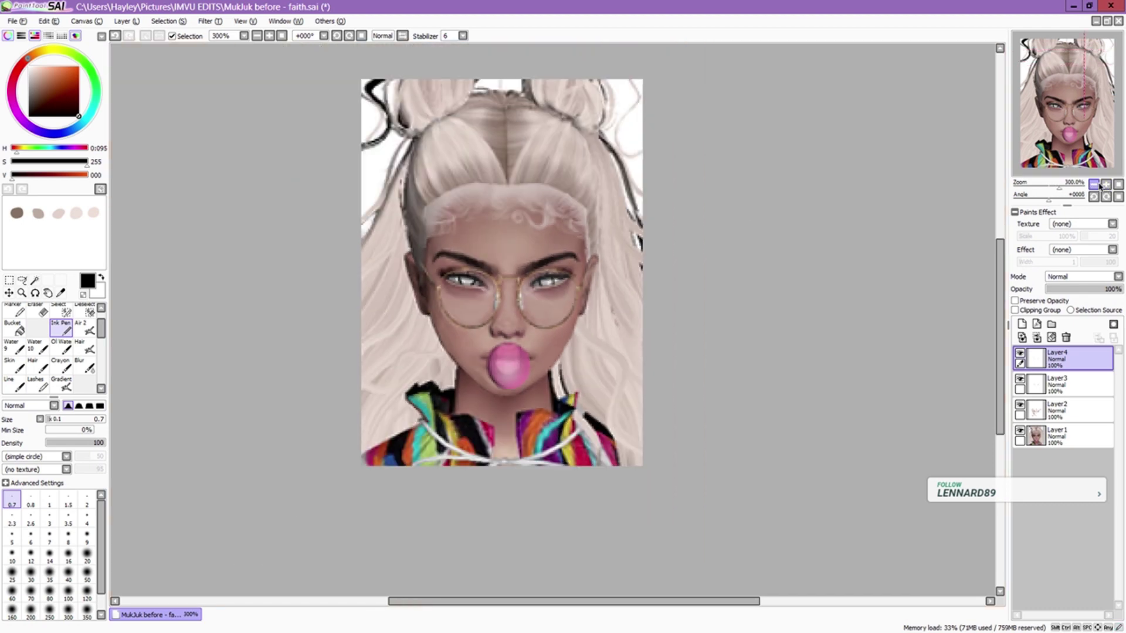
- Copy the lassoed iris outline, move the pasted copy onto the other eye and merge it into Layer4
key(a)
drag(405, 234, 411, 235)
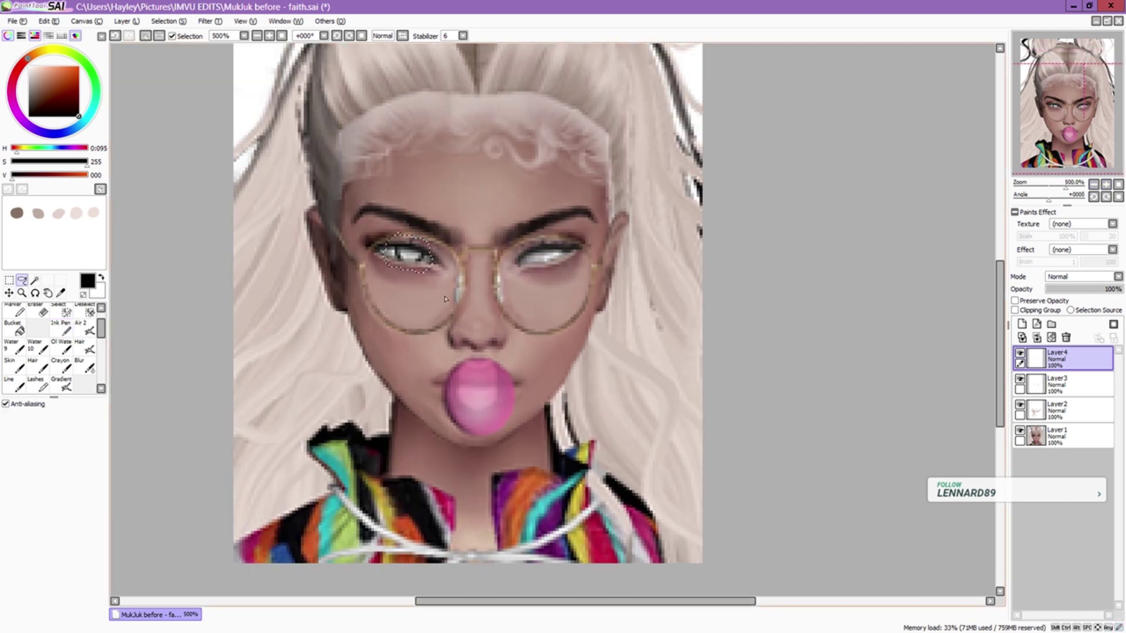
key(ctrl+c)
key(ctrl+v)
click(9, 292)
key(ctrl+t)
drag(422, 310, 523, 274)
key(Return)
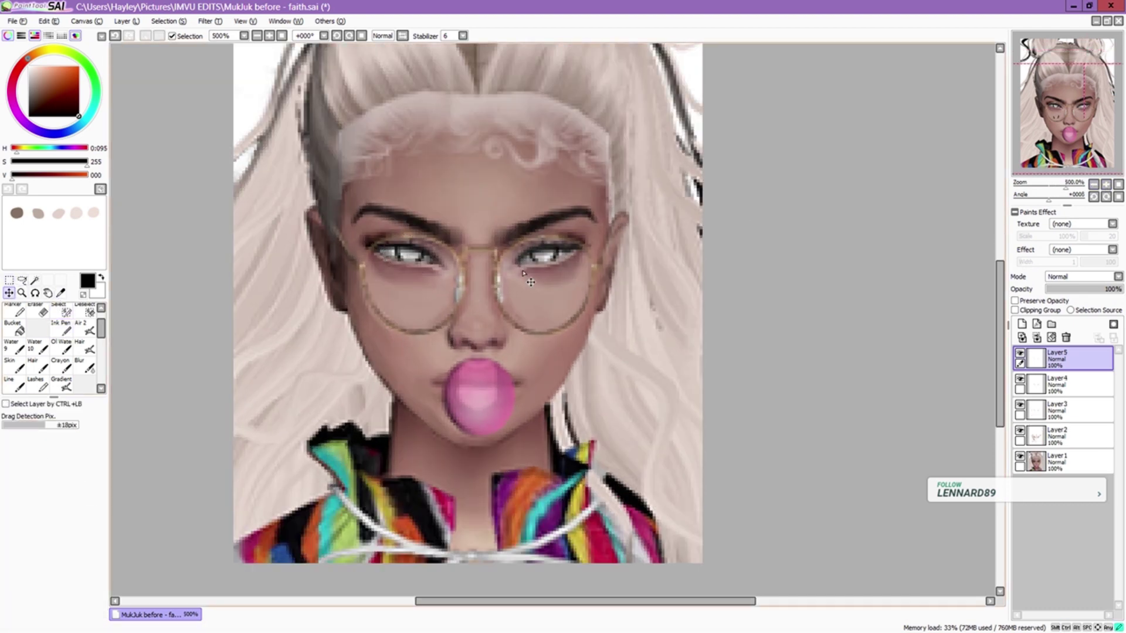
key(ctrl+e)
- Fill both irises with dark brown at saturation 36 using the Ink Pen at size 8, and reduce the pen to size 1
scroll(530, 282, up, 1)
alt+click(531, 282)
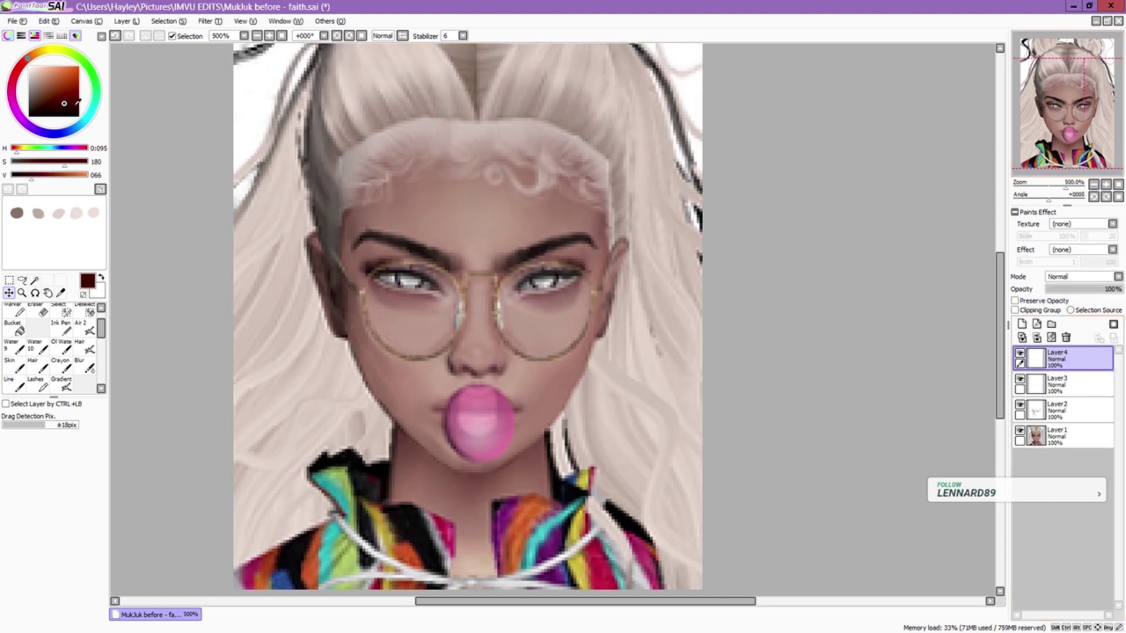
click(61, 326)
click(68, 535)
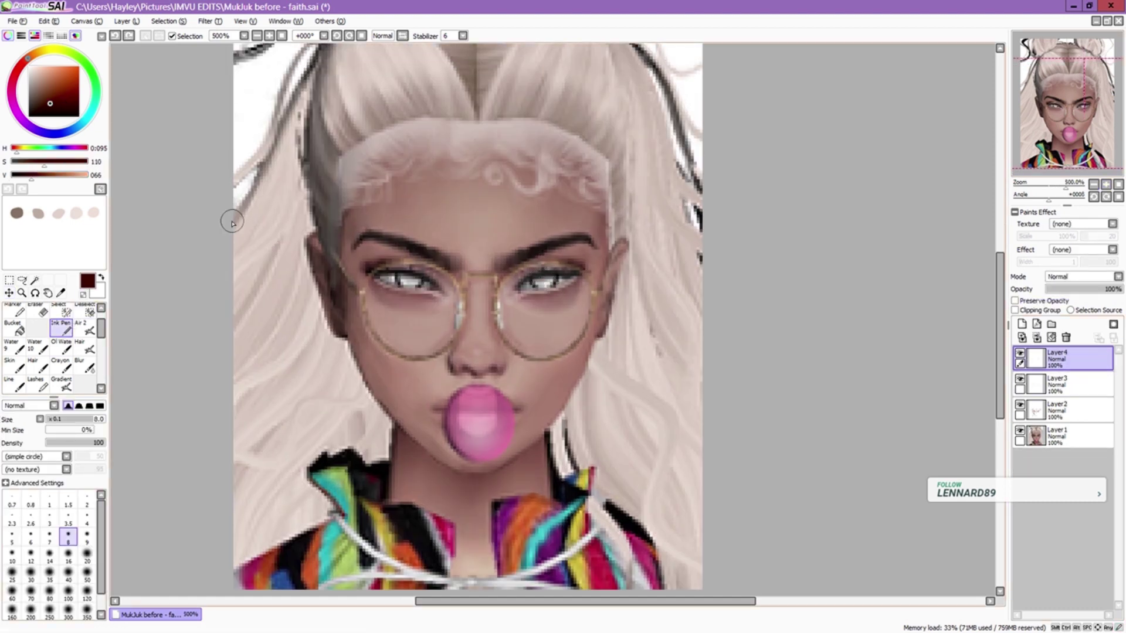
drag(44, 161, 22, 162)
drag(536, 282, 557, 274)
click(49, 500)
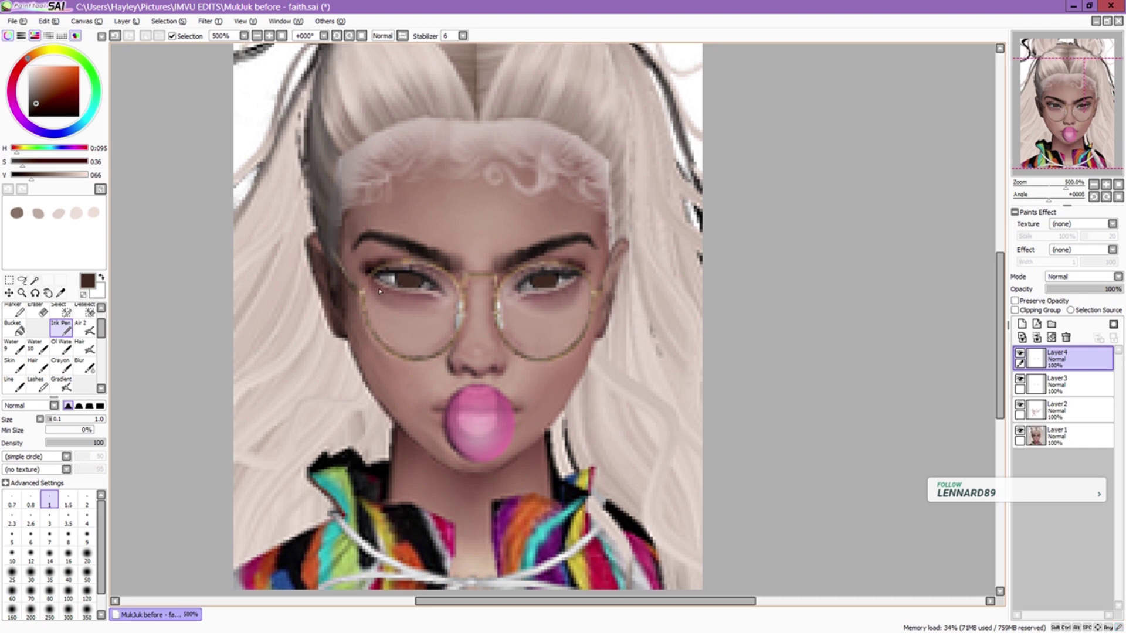
- Add black detail to the irises and eyes on Layer4 using the Ink Pen at size 1
drag(58, 100, 82, 119)
drag(399, 278, 422, 284)
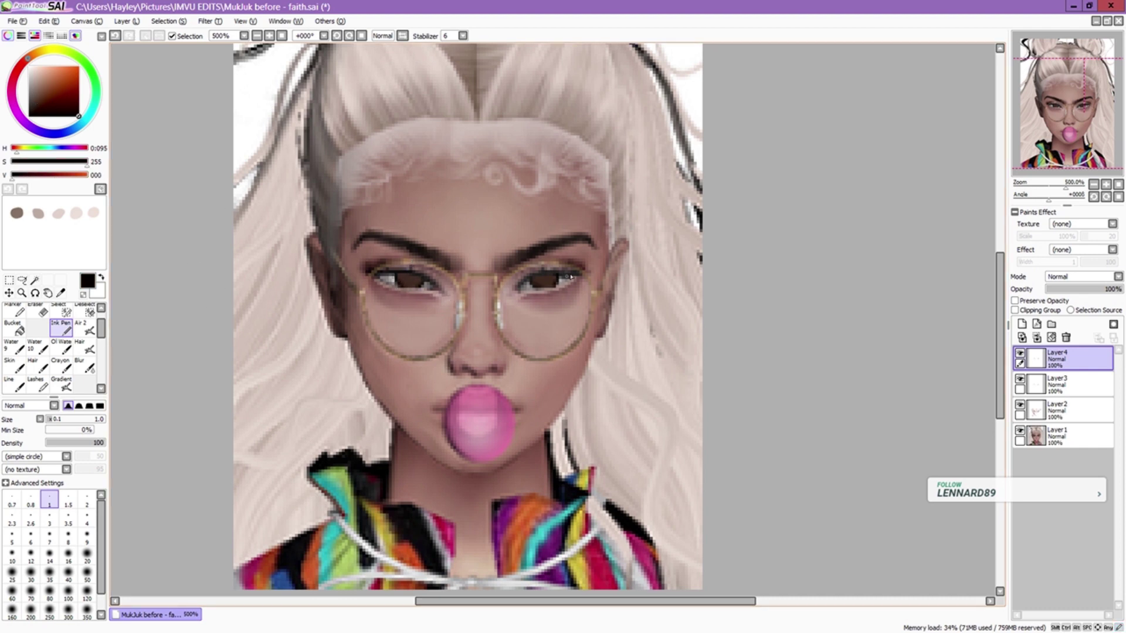
drag(1107, 162, 1105, 134)
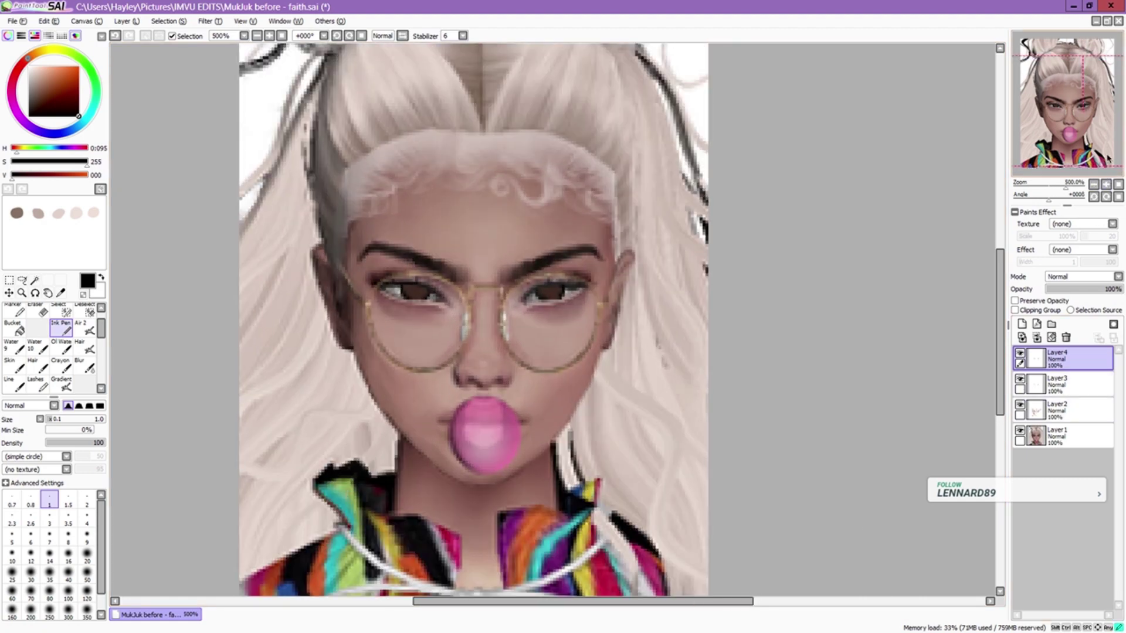
- Touch up the ear at the right of the face on Layer2 with the Skin brush at size 4
click(1055, 410)
click(13, 365)
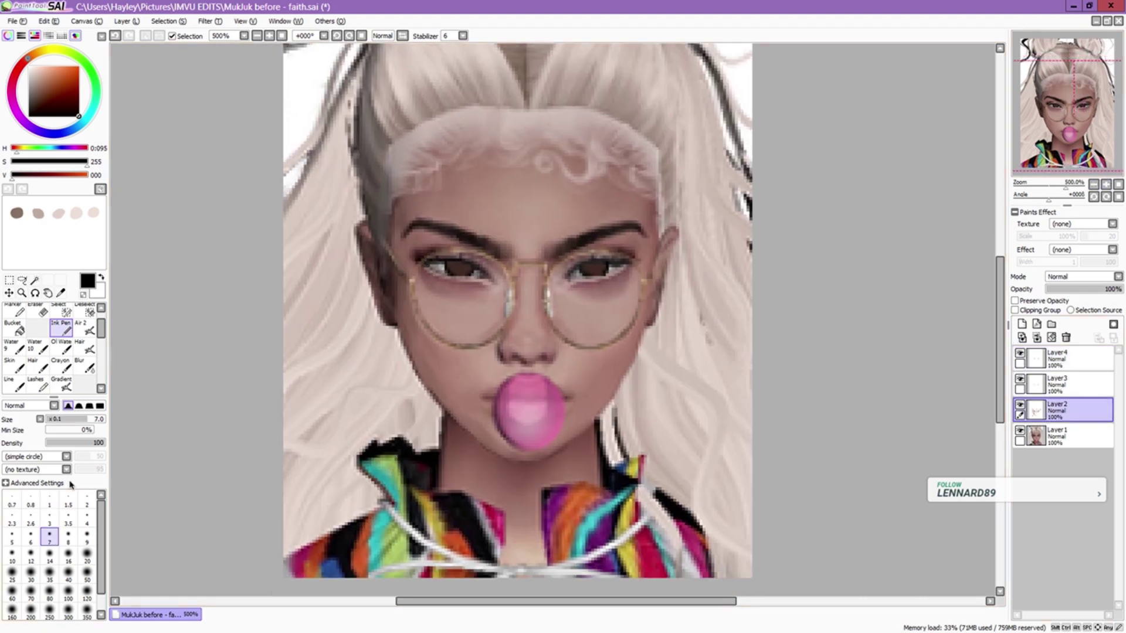
click(87, 561)
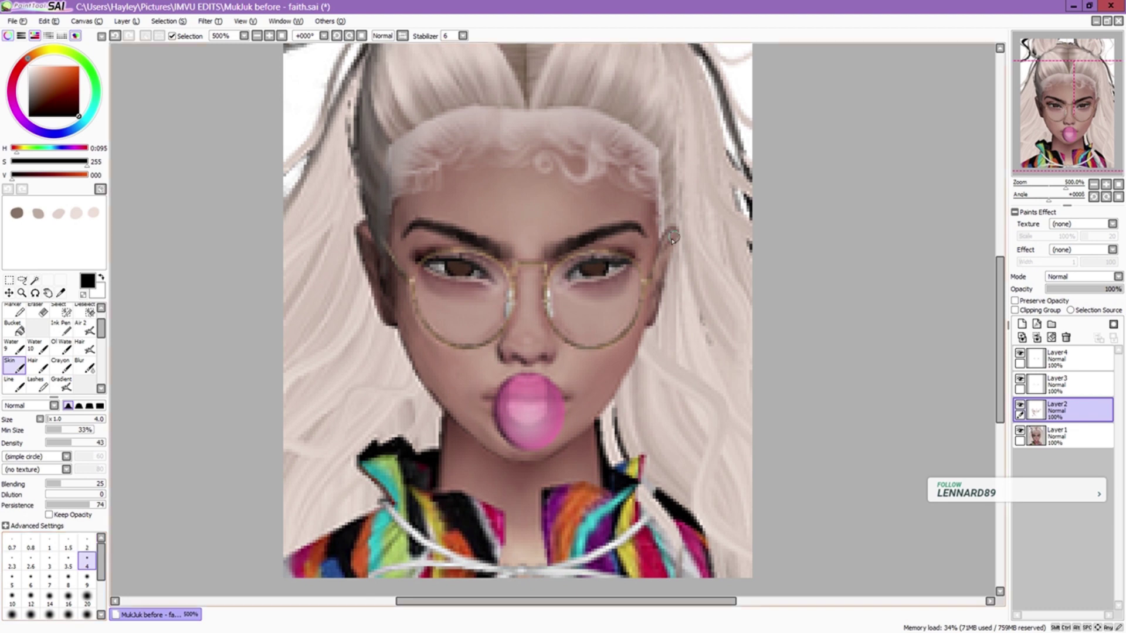
alt+click(681, 234)
- Mix three brown tones for the glasses frame on the scratchpad and sample the H 141, S 66, V 144 brown
key(ctrl+shift+n)
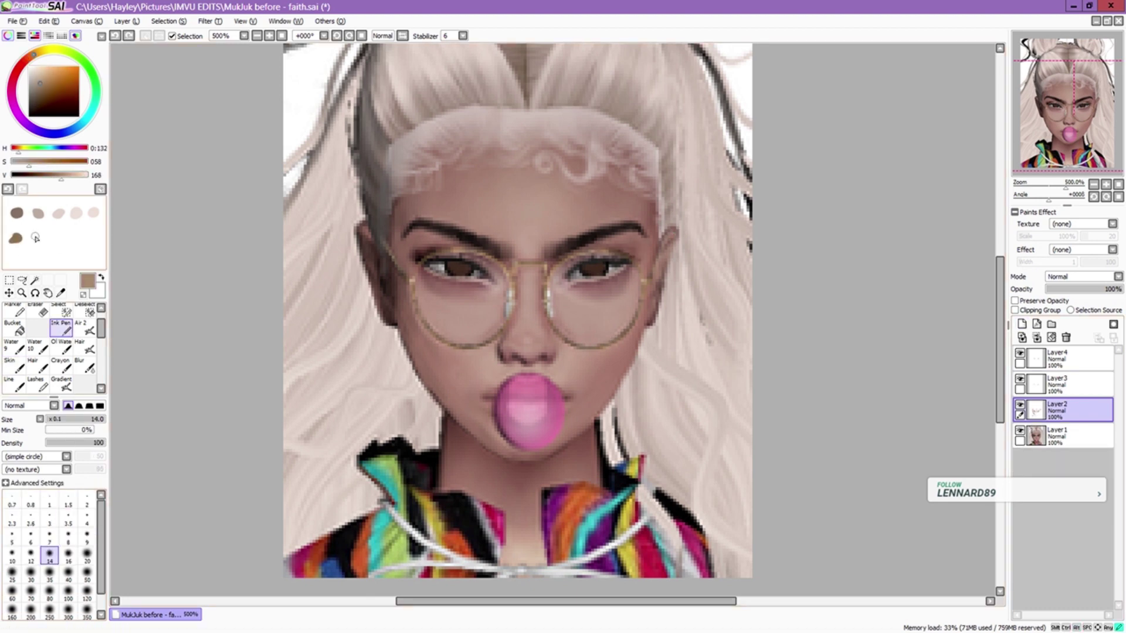
alt+click(449, 240)
alt+click(461, 271)
click(86, 520)
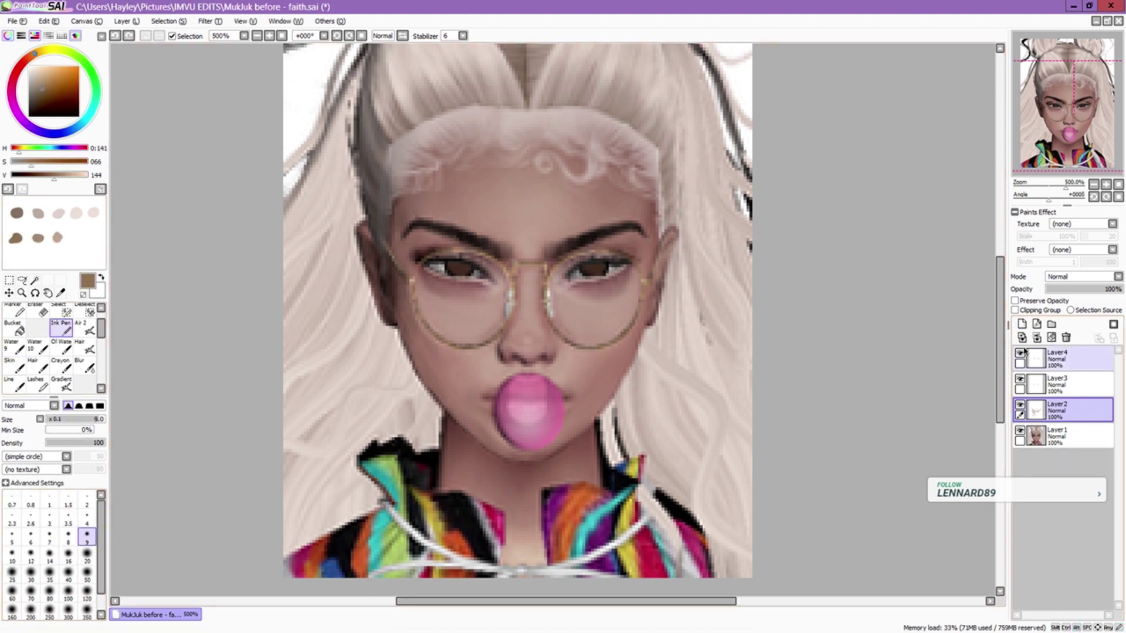
- Trace the glasses frame on a new layer with the Ink Pen, using brown at size 4 and lighter brown at size 2
key(ctrl+shift+n)
drag(477, 265, 506, 254)
drag(409, 281, 376, 237)
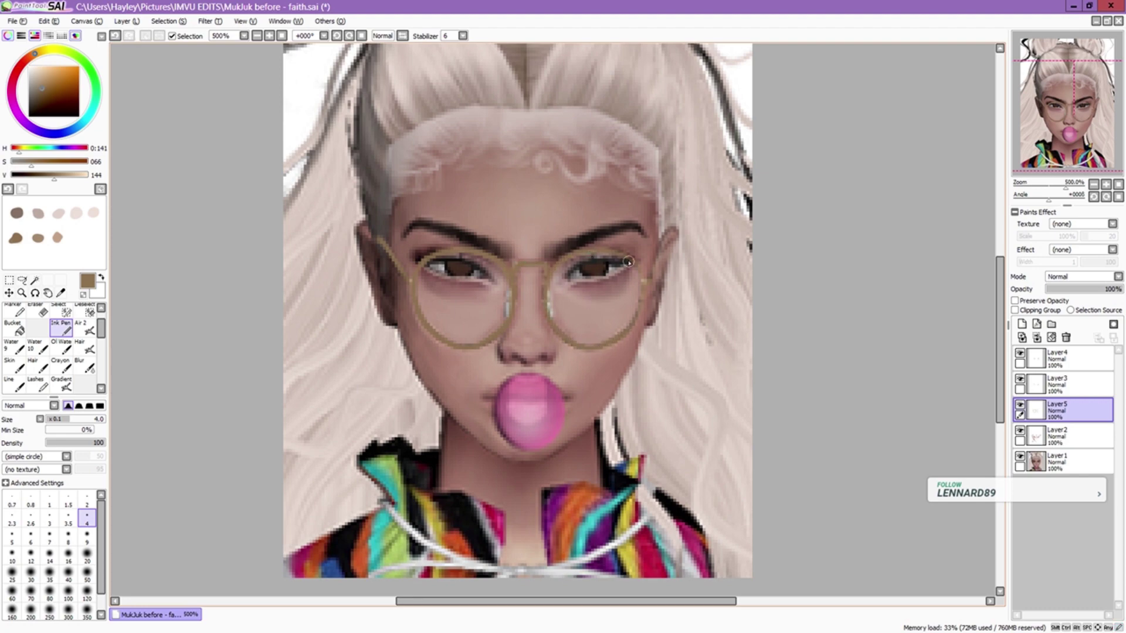
click(34, 238)
click(87, 502)
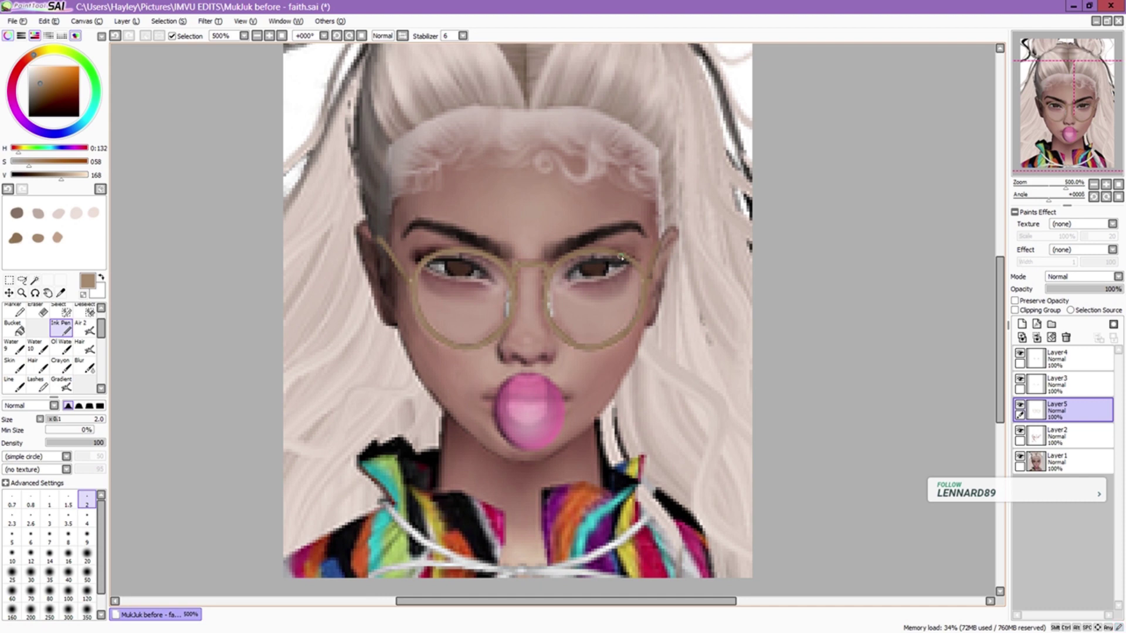
- Add a new layer above the glasses layer and set it to Luminosity mode at 58% opacity
click(1021, 323)
click(1082, 276)
click(1067, 319)
click(1090, 289)
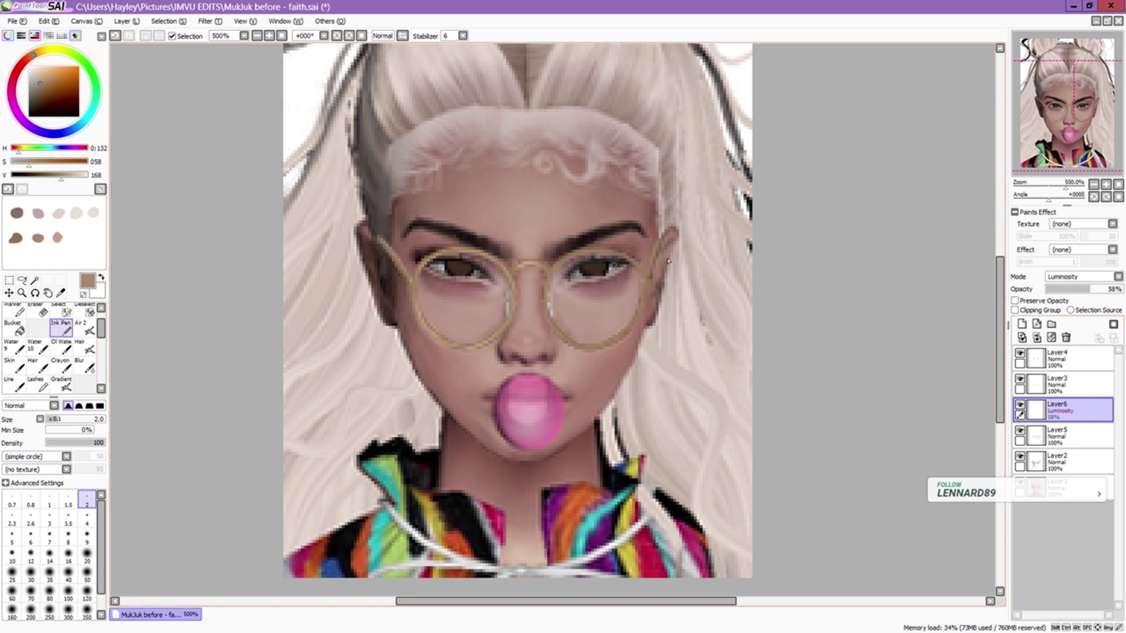
- Paint light brown highlights along the glasses rims on the Luminosity layer with the Ink Pen at size 2
scroll(528, 267, down, 1)
scroll(558, 243, up, 1)
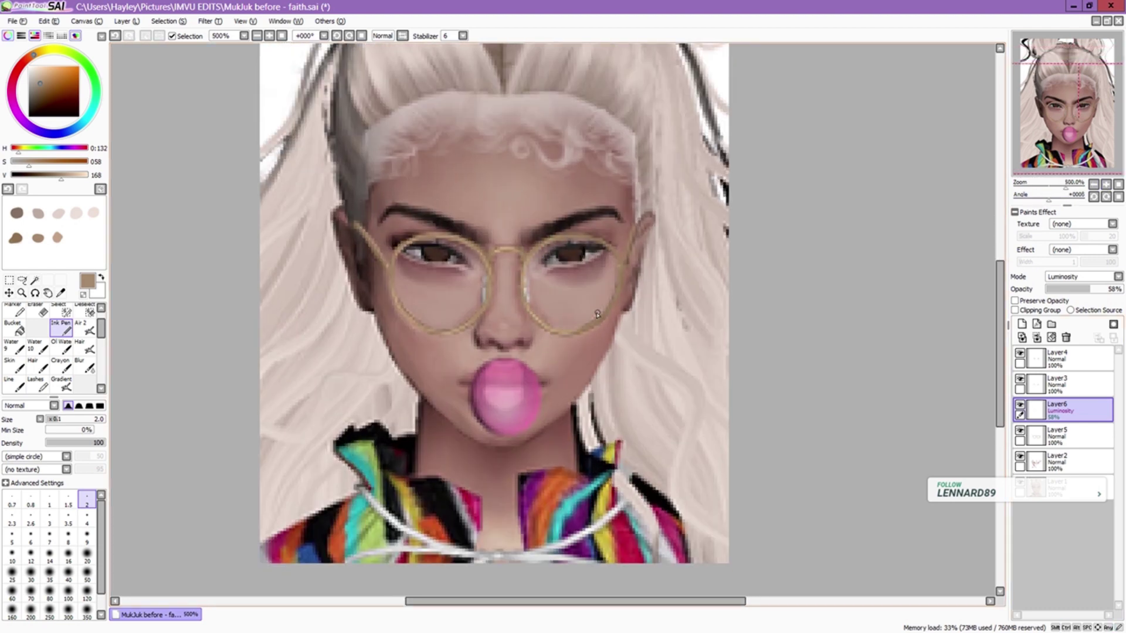
key(ctrl+z)
drag(613, 245, 595, 321)
key(ctrl+z)
key(ctrl+y)
- Draw white highlights along the glasses frame with the Ink Pen at size 1, and add grey nose pad details on Layer5
key(x)
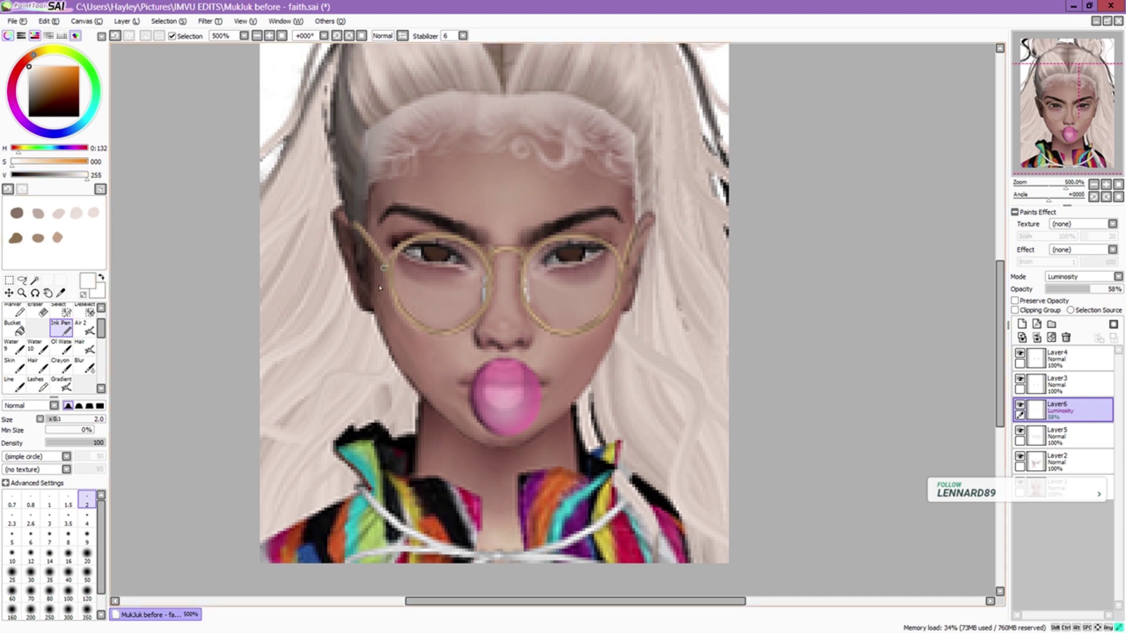
key(bracketleft)
key(bracketleft)
drag(528, 300, 608, 308)
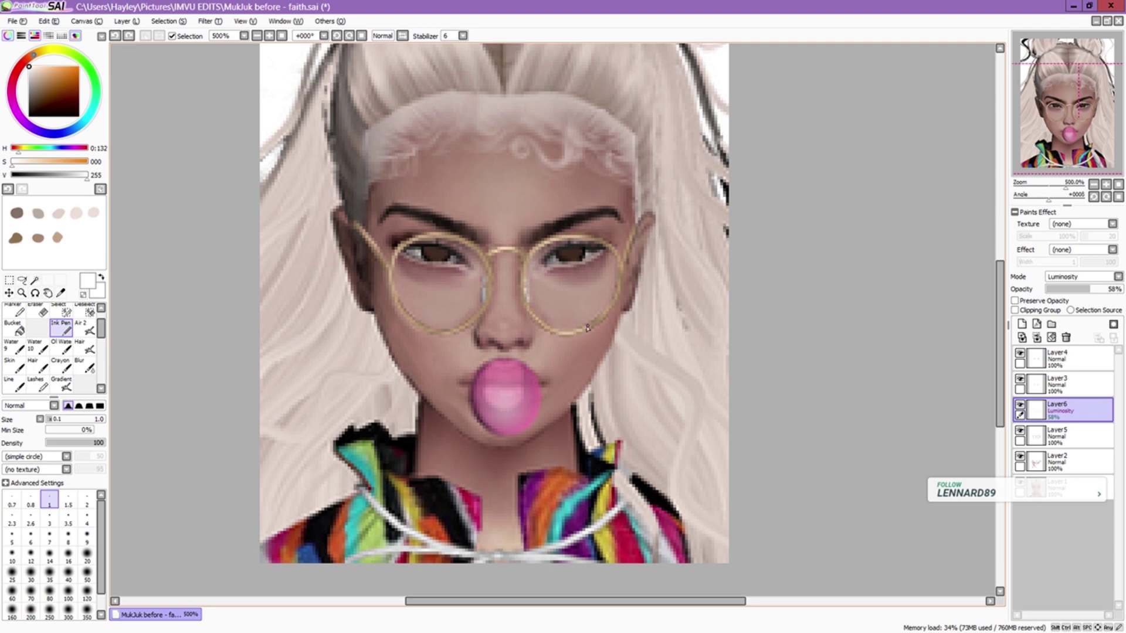
mouse_move(484, 289)
mouse_down()
mouse_move(484, 305)
mouse_move(527, 293)
mouse_up()
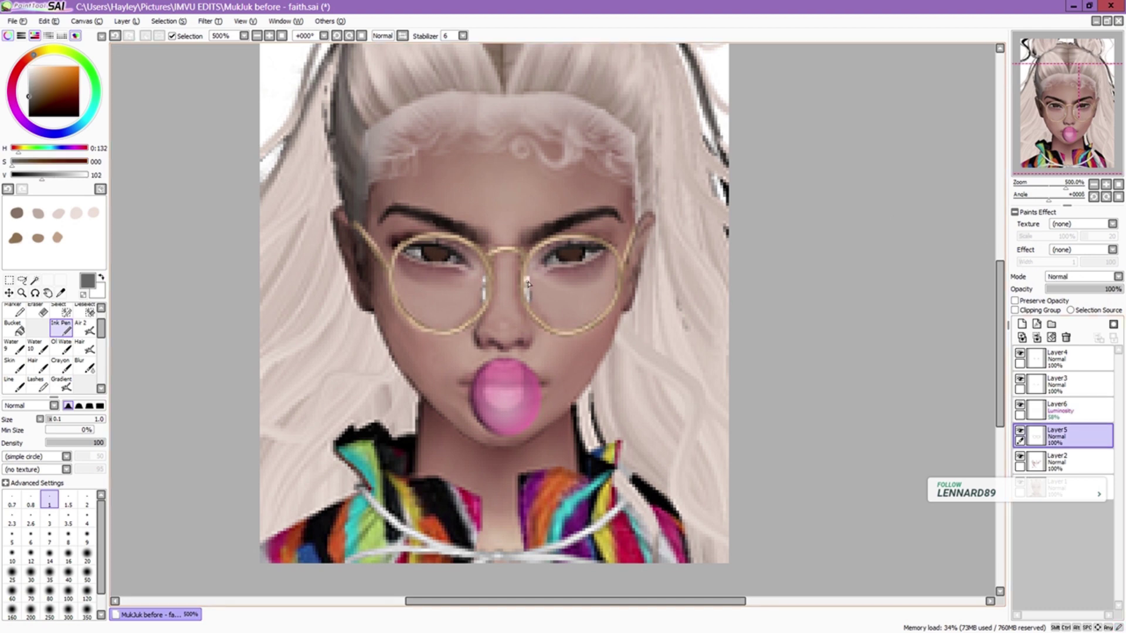
- Hide the glasses layers Layer5 and Layer6, and make Layer2 active
click(1094, 184)
click(1063, 410)
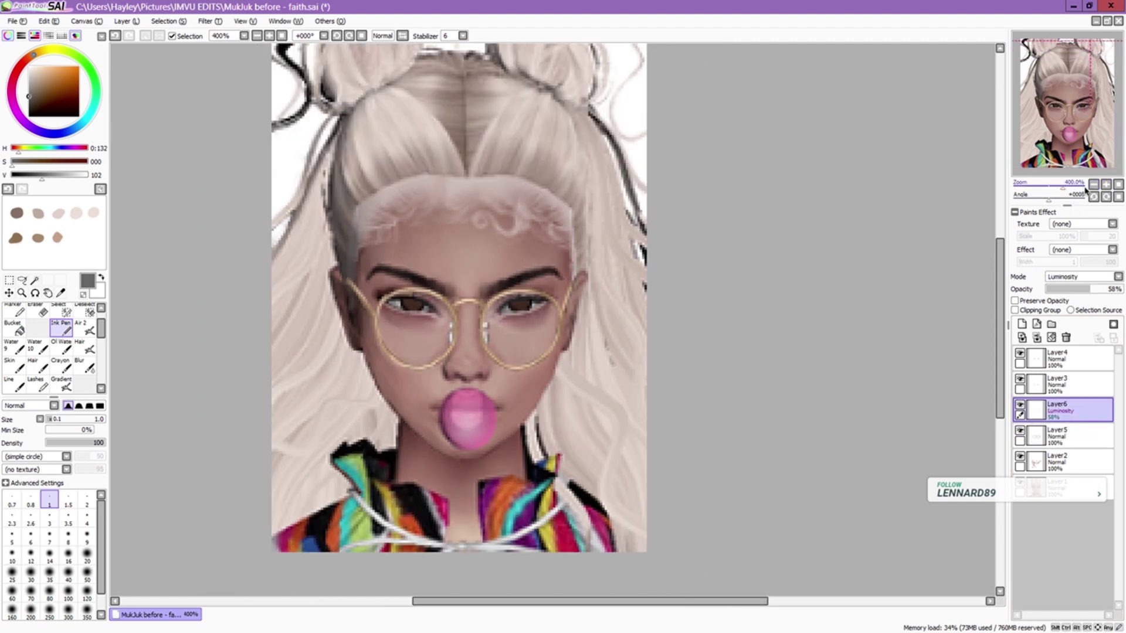
click(1085, 141)
key(ctrl+plus)
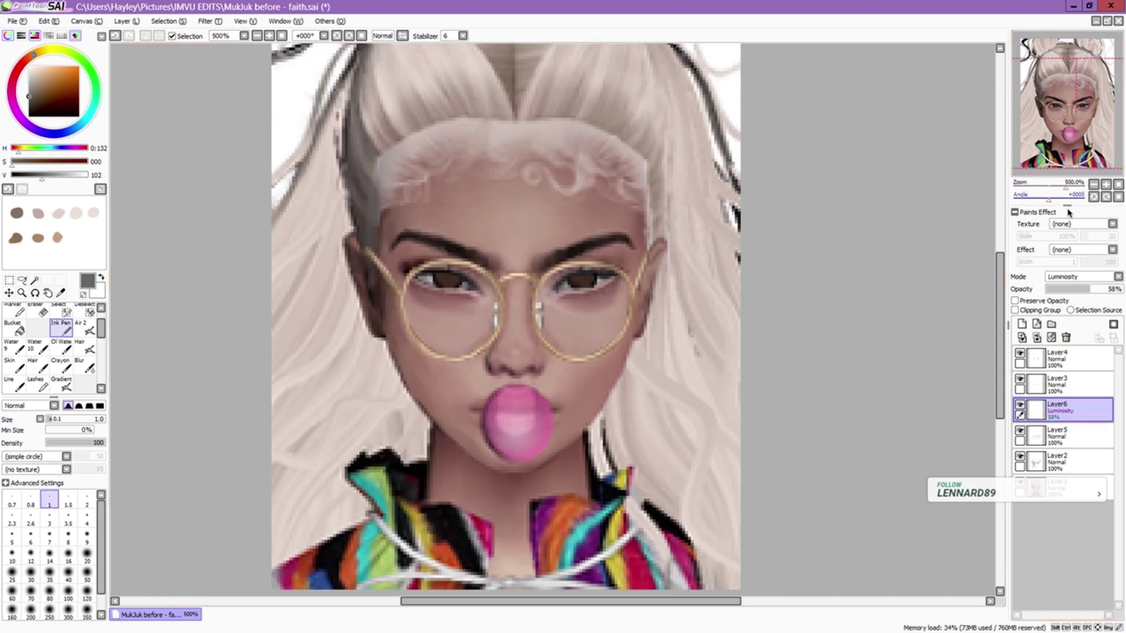
click(1050, 461)
click(1020, 406)
- Repaint the eyelid skin at the left of the face with sampled tones, using the Skin brush at sizes 3 and 1.5
key(b)
alt+click(405, 258)
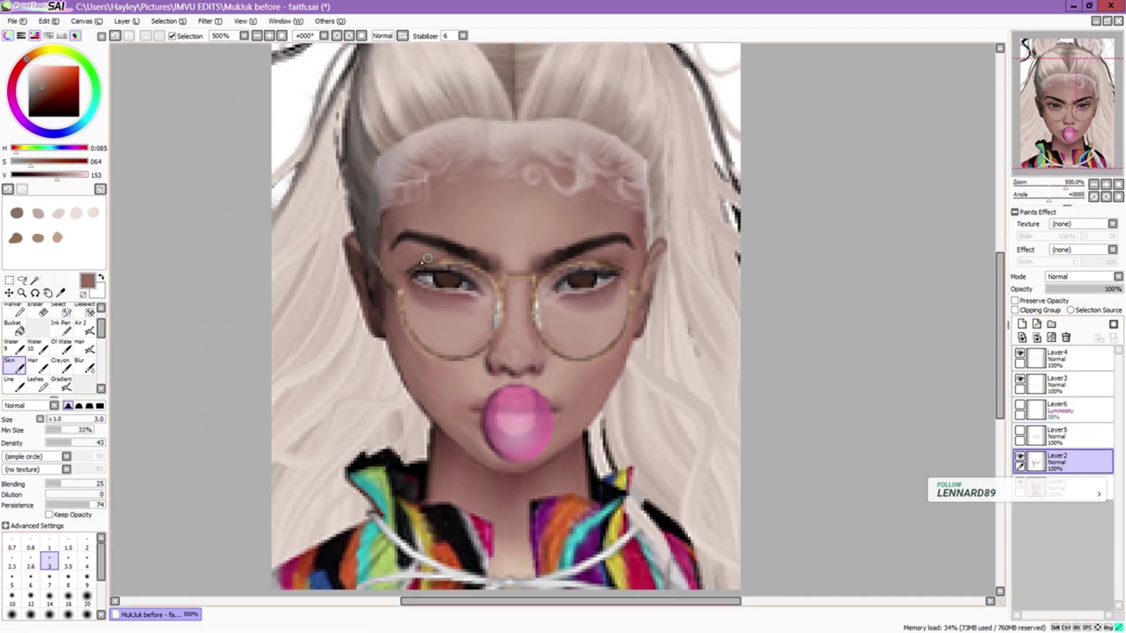
alt+click(403, 253)
key(bracketleft)
key(bracketleft)
key(bracketleft)
key(bracketleft)
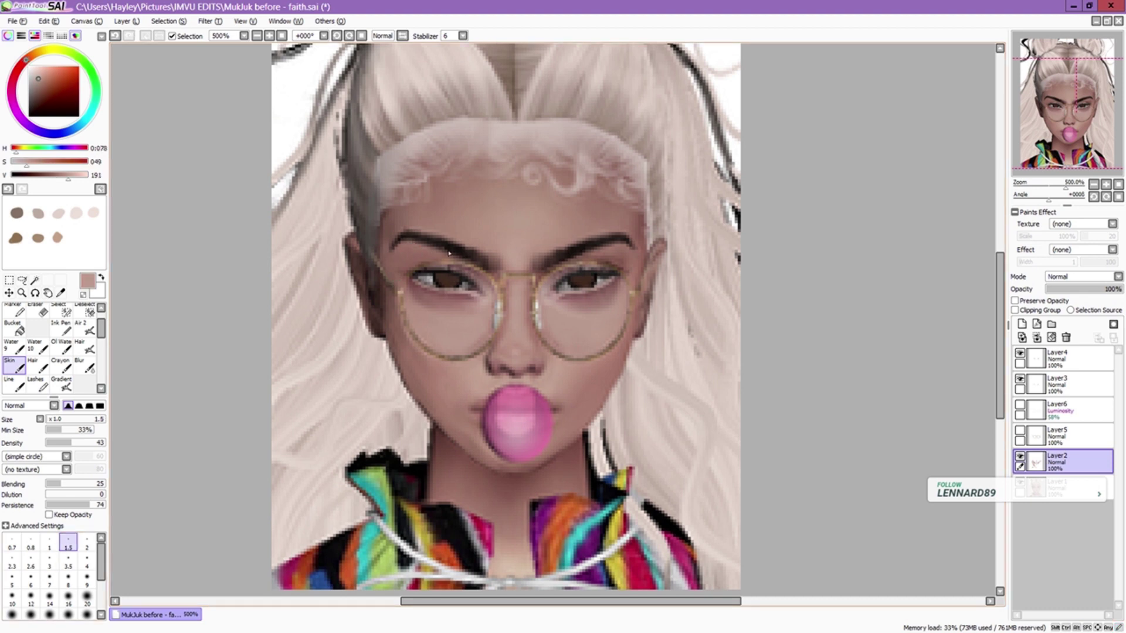
- Paint sampled skin tones over the eyelid at the right of the face with the Skin brush at size 4
click(86, 561)
alt+click(562, 267)
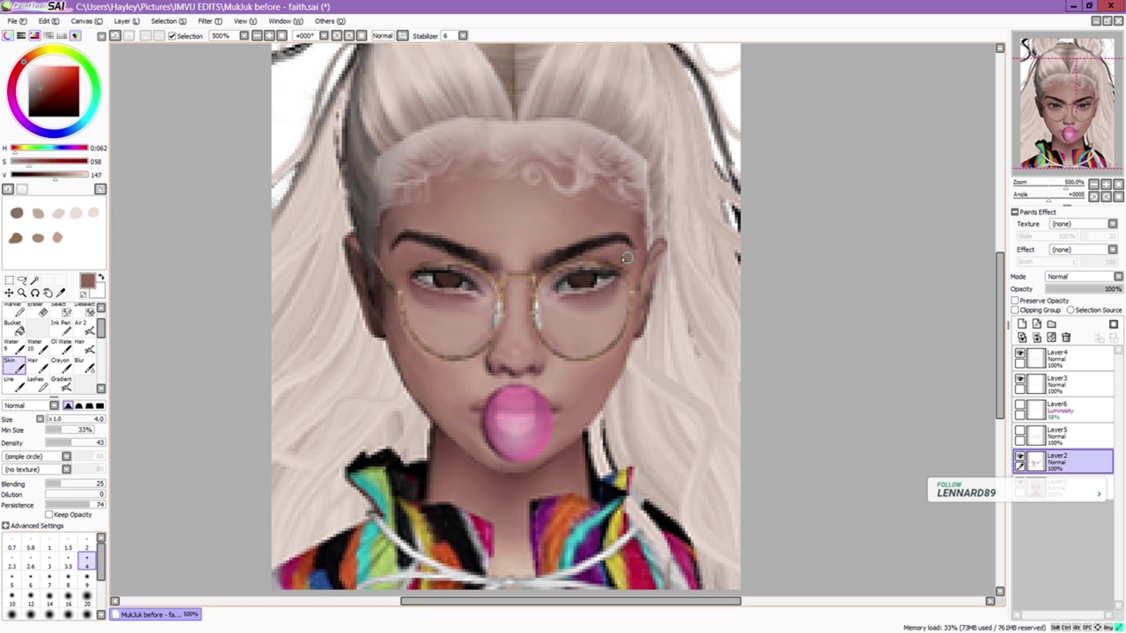
alt+click(570, 252)
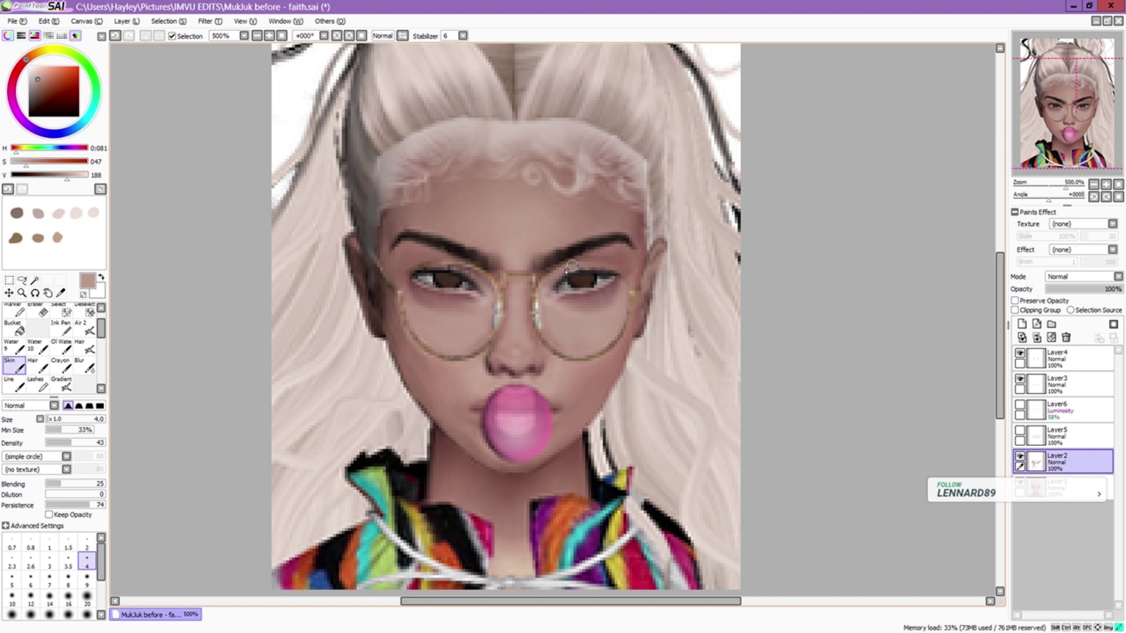
- Mirror the canvas view and refine the eyelid with the Ink Pen at size 2 and the Blur brush at size 4
key(Insert)
key(n)
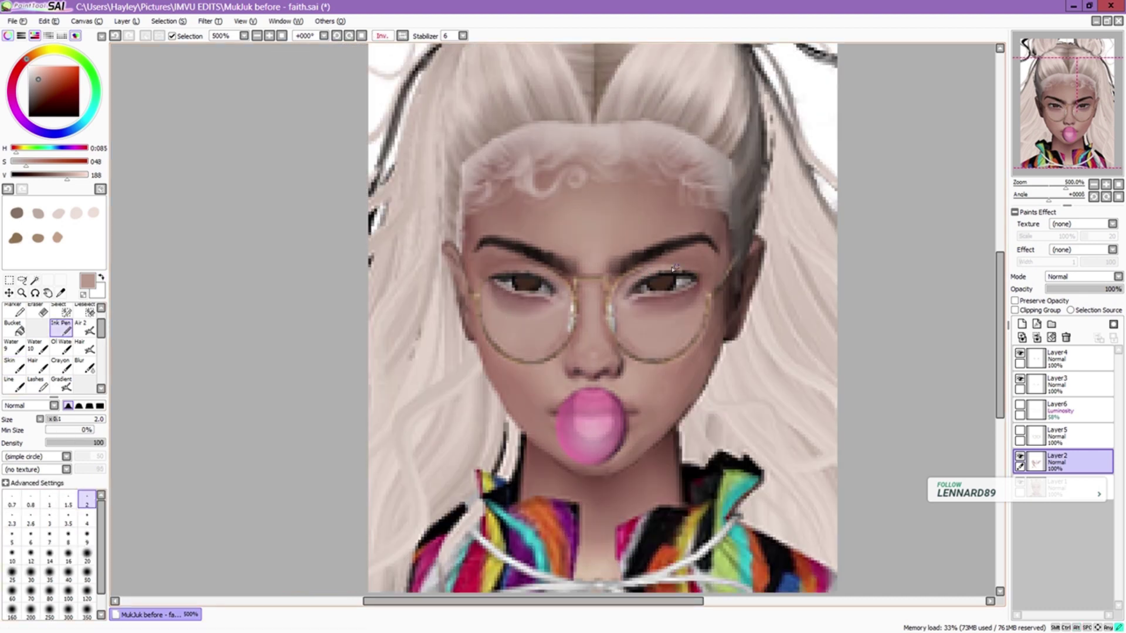
key(b)
alt+click(636, 271)
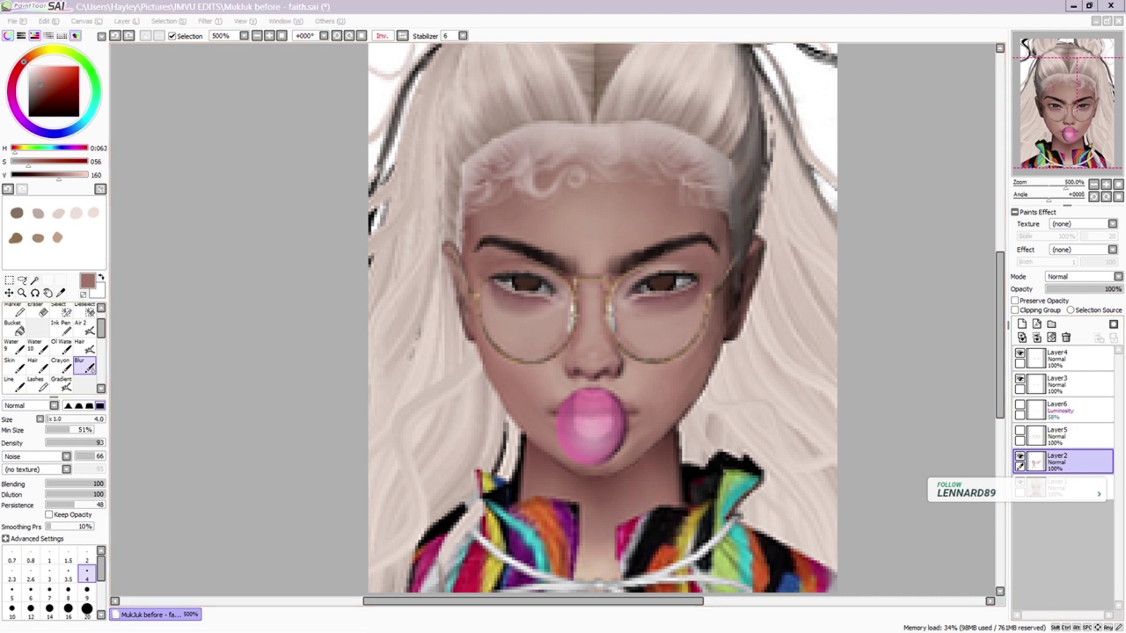
click(161, 358)
- Paint sampled skin tones around the eye at the right of the mirrored face with the Ink Pen at size 2
key(n)
alt+click(643, 270)
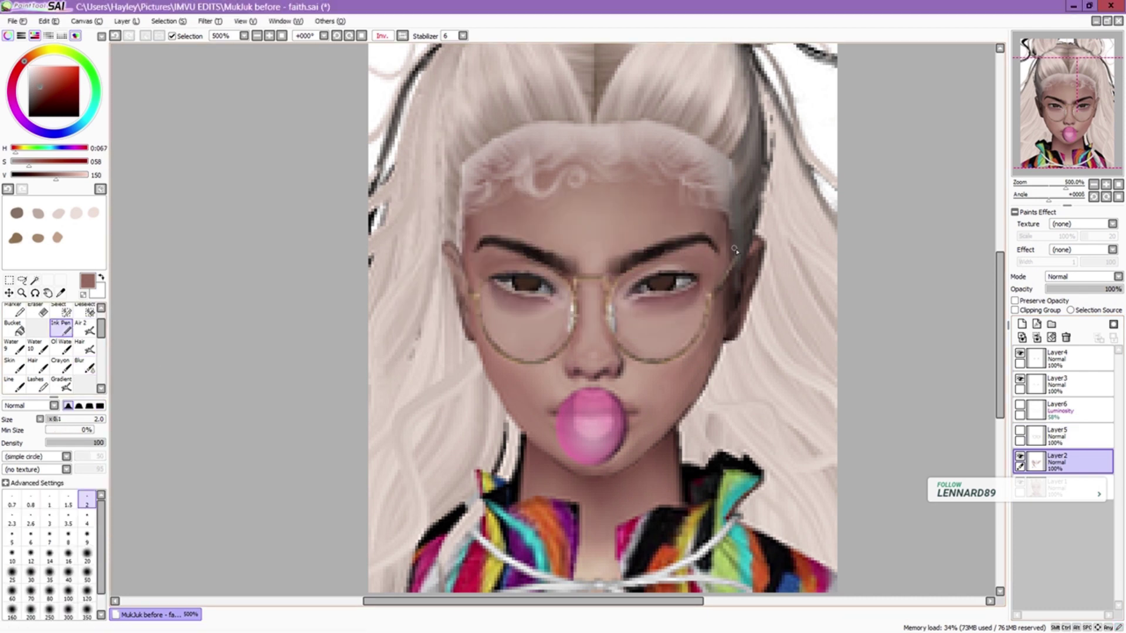
alt+click(642, 274)
alt+click(705, 270)
drag(587, 391, 573, 409)
- Draw a black line at the outer eye corner on Layer3 with the Ink Pen at size 2, undoing the last stroke
click(1058, 381)
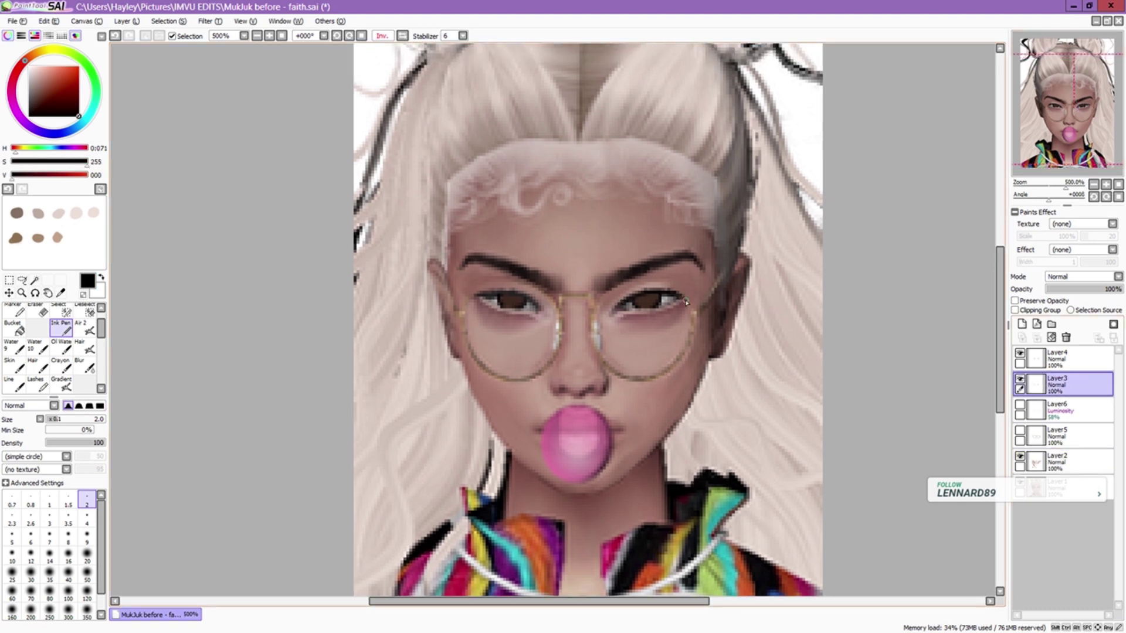
key(ctrl+z)
- Paint light skin tones on the upper eyelid on Layer2, reducing the Ink Pen to size 1
click(1059, 461)
alt+click(713, 316)
click(68, 519)
alt+click(653, 289)
key(bracketleft)
key(bracketleft)
key(bracketleft)
key(bracketleft)
key(bracketleft)
key(bracketleft)
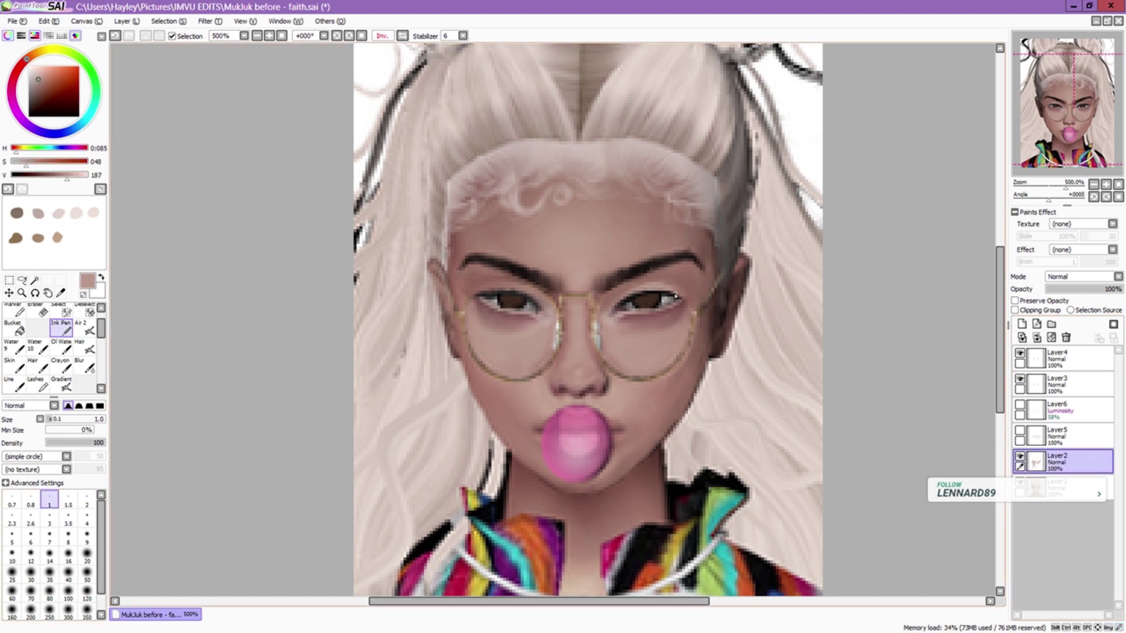
- Draw the eyelid crease in dark reddish brown with the Ink Pen at size 0.7, and return the view to unmirrored
alt+click(630, 291)
key(bracketleft)
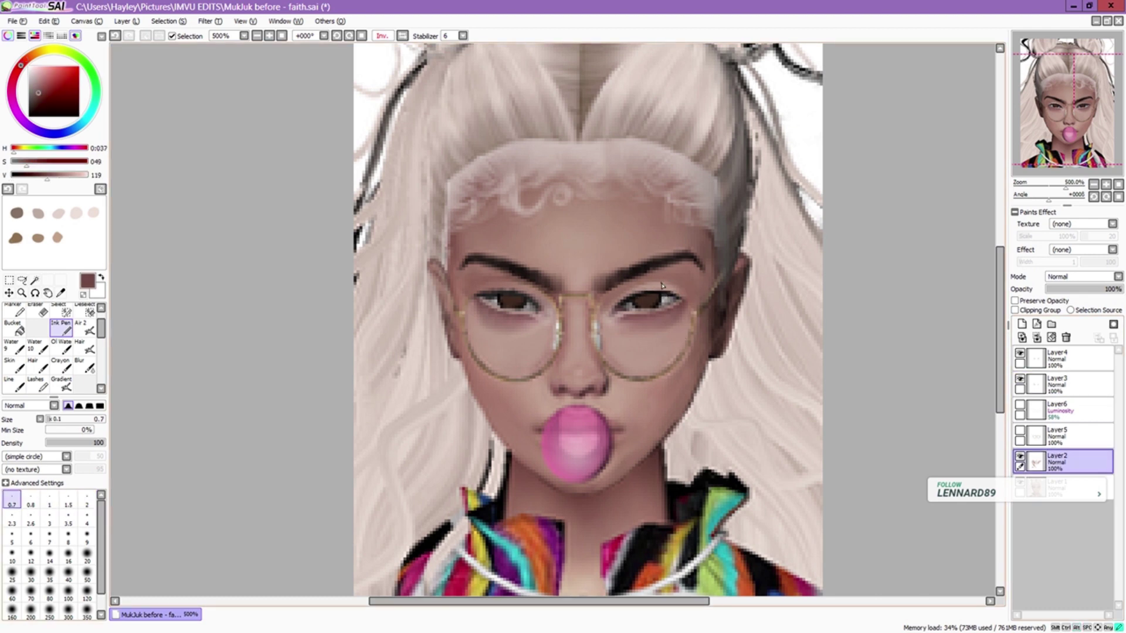
click(682, 289)
key(h)
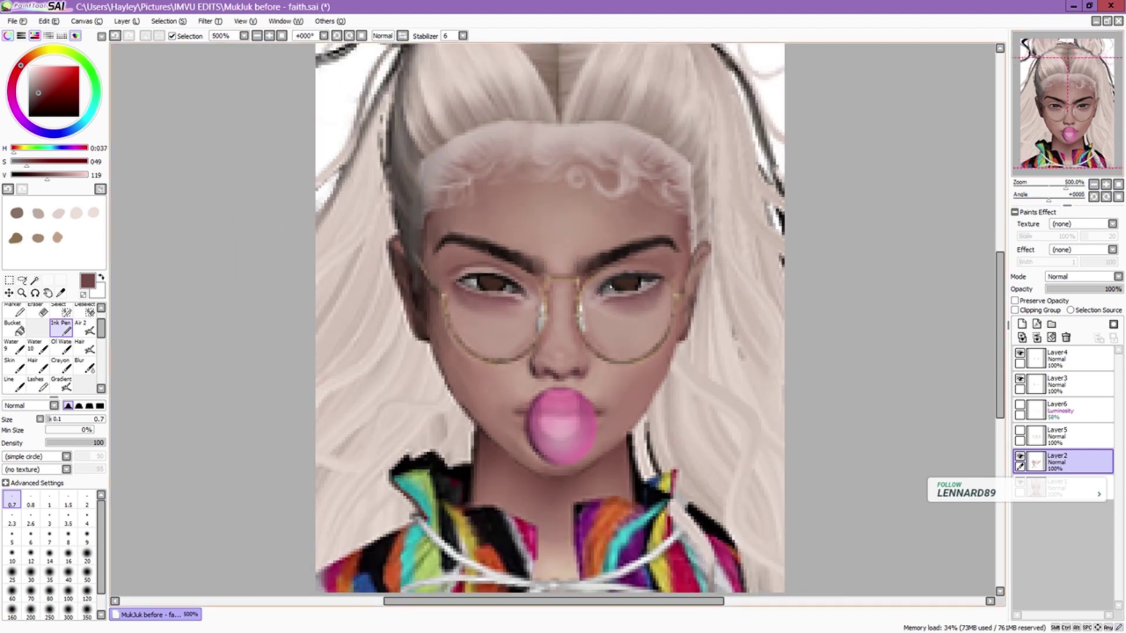
- Cover the skin around the eye at the right of the face with the Ink Pen at size 9 and the Skin brush at size 4
scroll(97, 329, up, 1)
click(86, 537)
alt+click(660, 287)
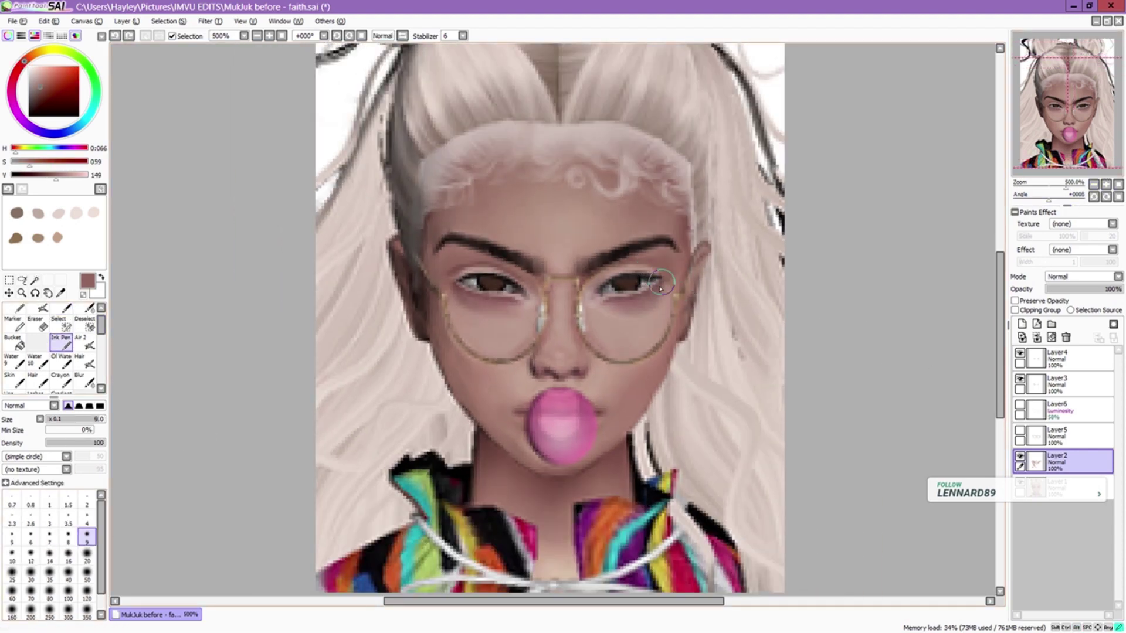
key(b)
alt+click(689, 276)
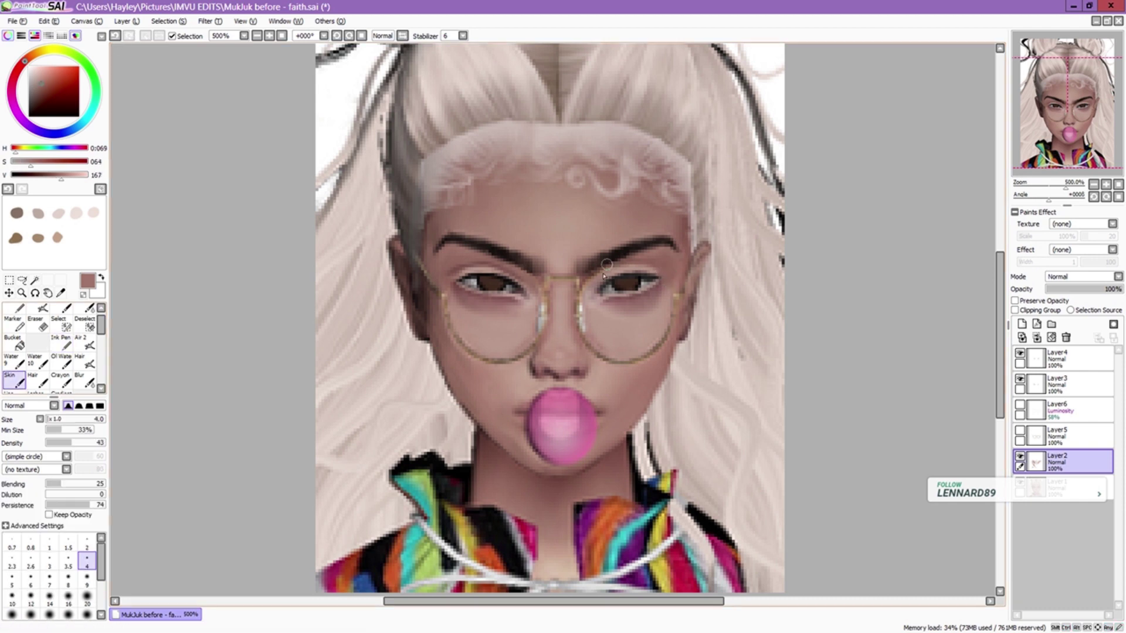
- Paint fine skin shading above the eye at the right of the face with the Skin brush at size 1
key(bracketleft)
key(bracketleft)
key(bracketleft)
key(bracketleft)
key(bracketleft)
key(bracketleft)
key(bracketleft)
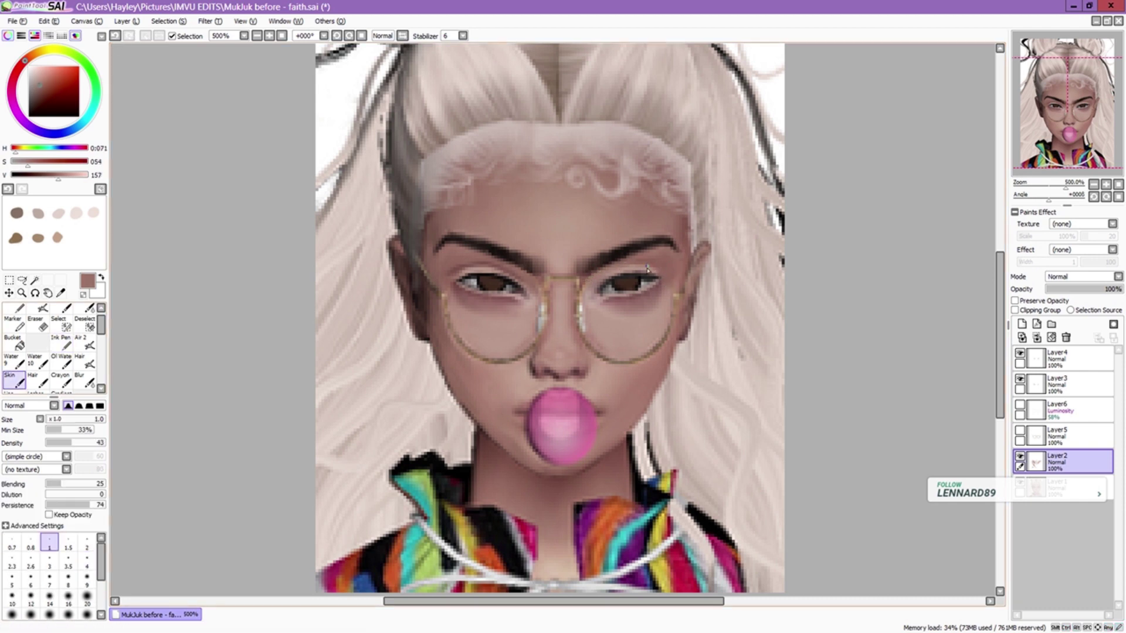
- Draw the crease above the eye at the right of the face in dark reddish brown with the Ink Pen at size 0.7
key(bracketright)
key(bracketright)
key(bracketright)
key(bracketright)
key(bracketright)
key(bracketright)
click(61, 342)
alt+click(603, 280)
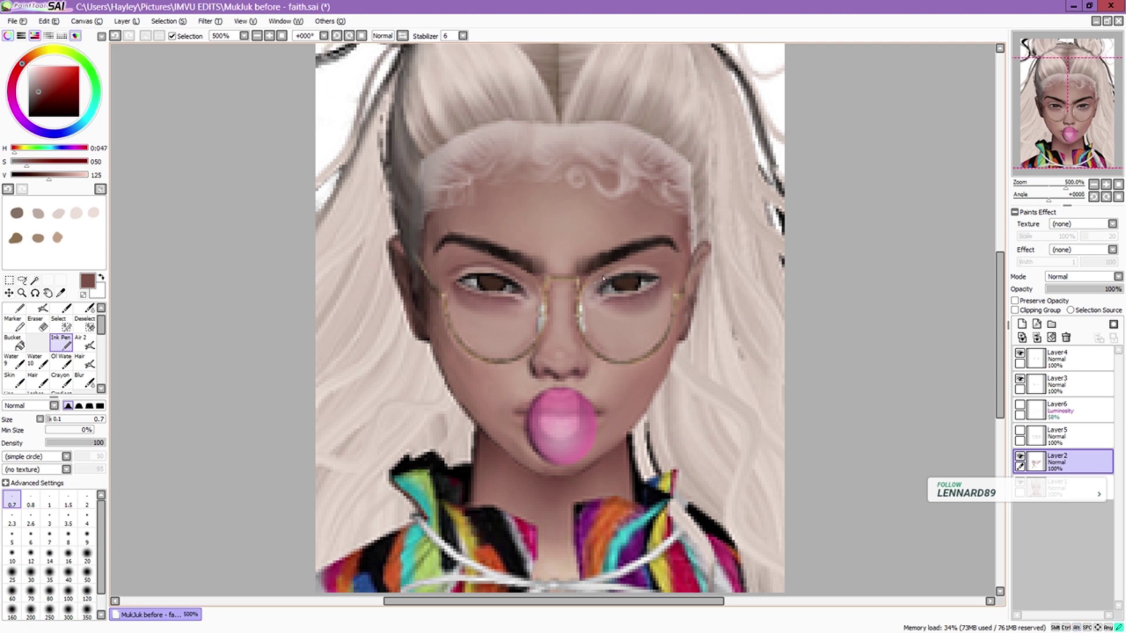
- Paint sampled light skin tones around the same eye with the Ink Pen, and soften the area below it with the Blur brush at size 3
alt+click(594, 278)
alt+click(600, 315)
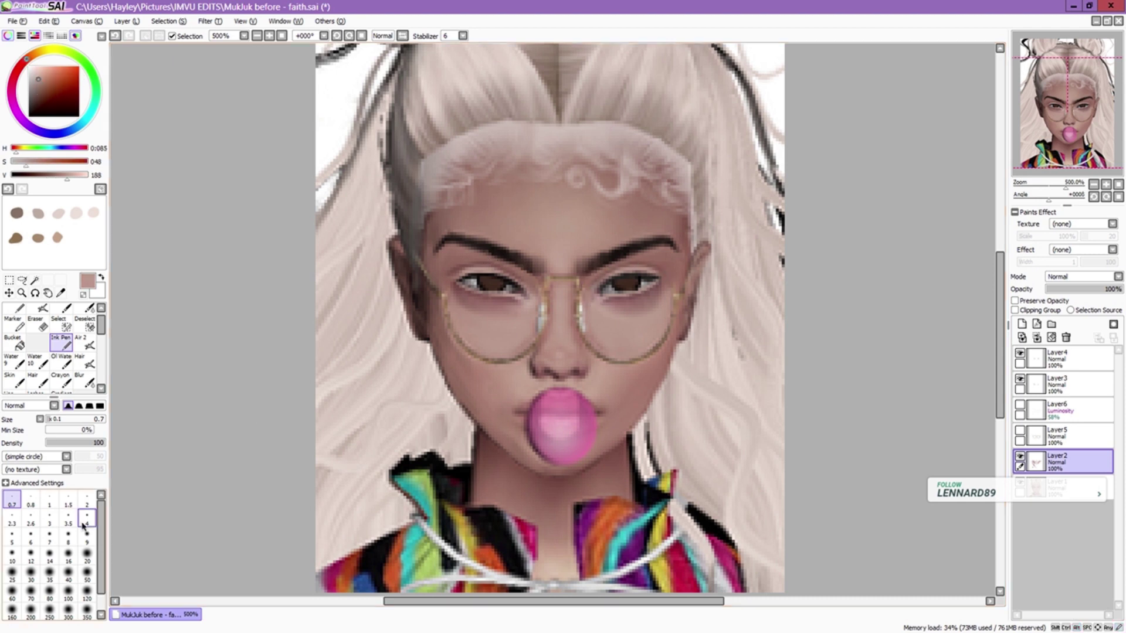
alt+click(587, 296)
key(b)
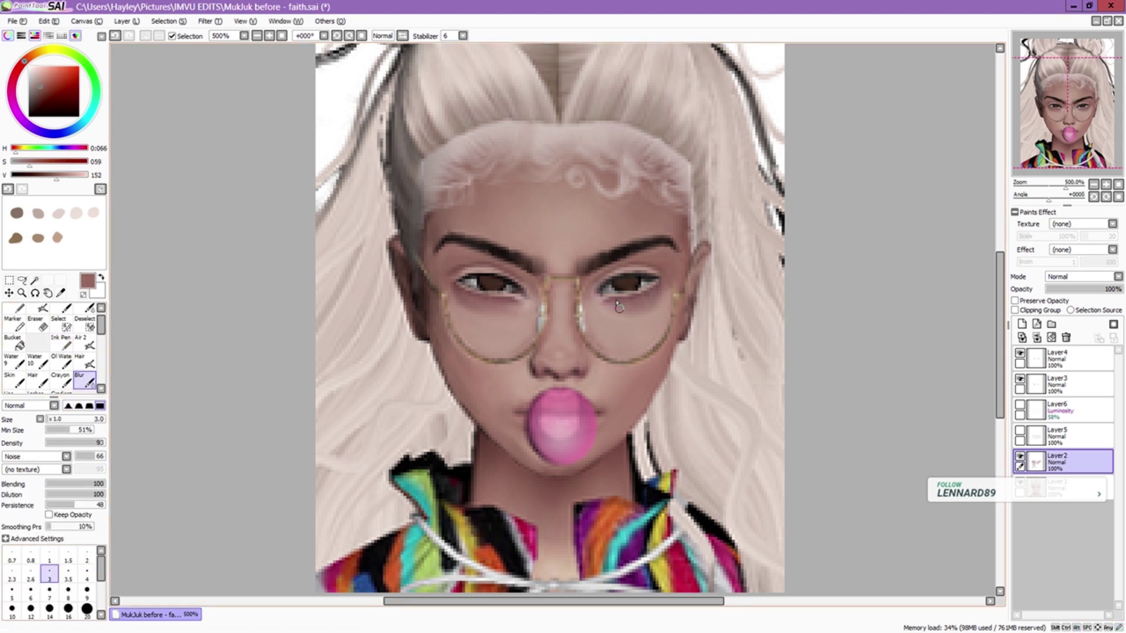
- Add dark red (H 19, S 80, V 150) to the inner corner of the eye with the Ink Pen at size 1
key(s)
alt+click(530, 296)
click(19, 68)
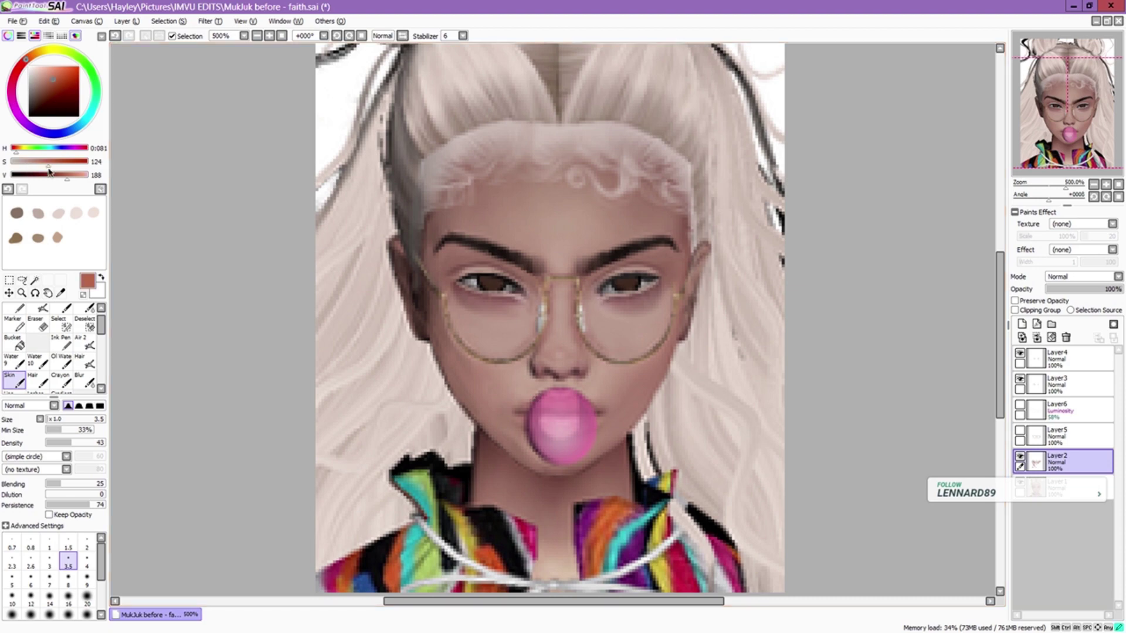
click(44, 87)
key(n)
key(bracketleft)
key(bracketleft)
key(bracketleft)
key(bracketleft)
key(bracketleft)
key(bracketleft)
key(bracketleft)
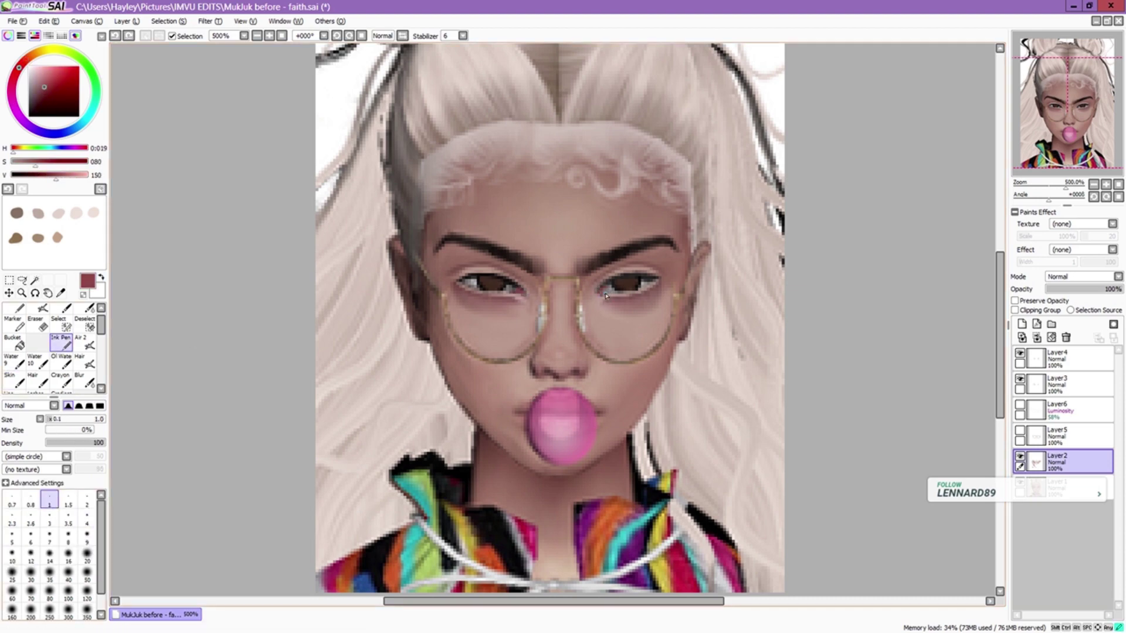
scroll(603, 295, down, 9)
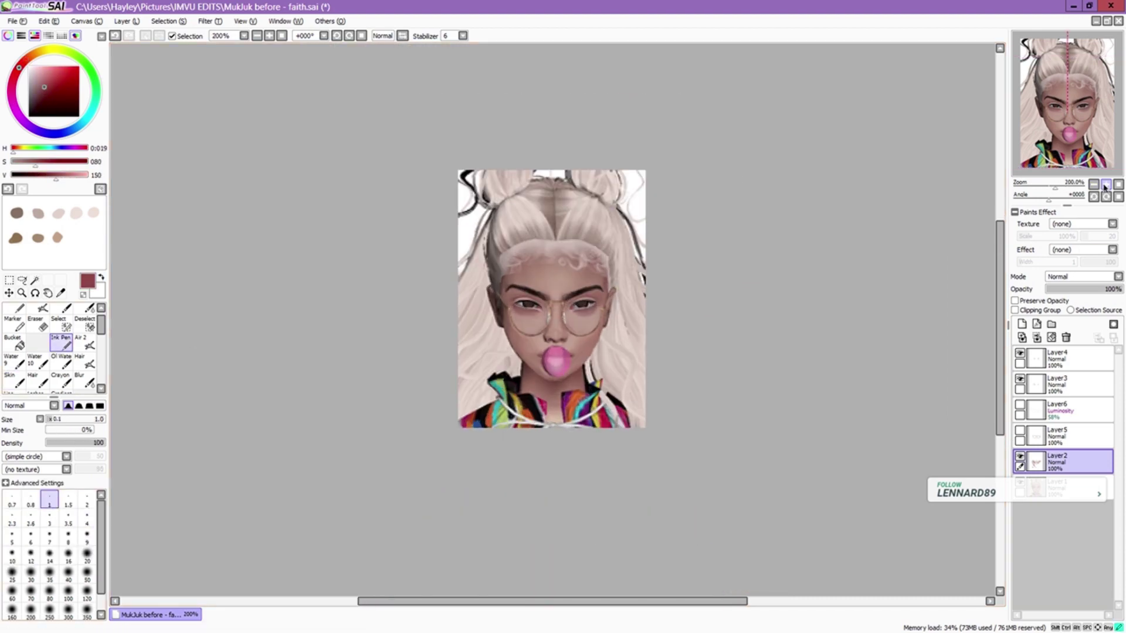
- Refine the outer corner of the eye at the right of the face with black and sampled skin tones, using the Ink Pen at size 1 and the Blur brush at size 3
scroll(598, 292, up, 9)
alt+click(598, 292)
scroll(622, 313, up, 1)
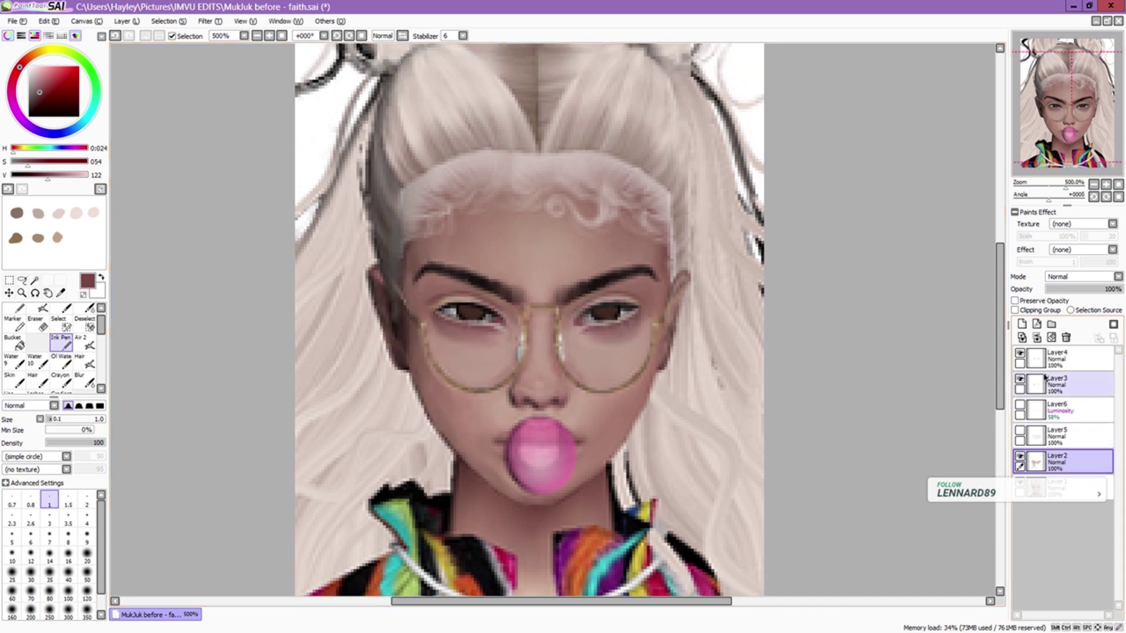
key(b)
key(n)
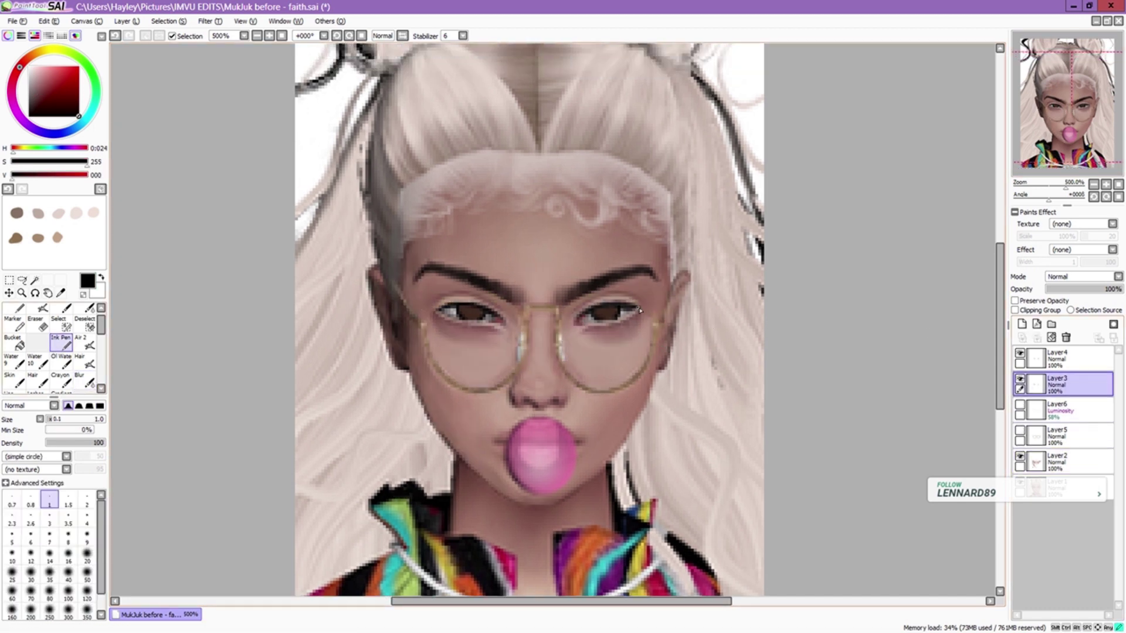
alt+click(676, 289)
alt+click(646, 305)
key(b)
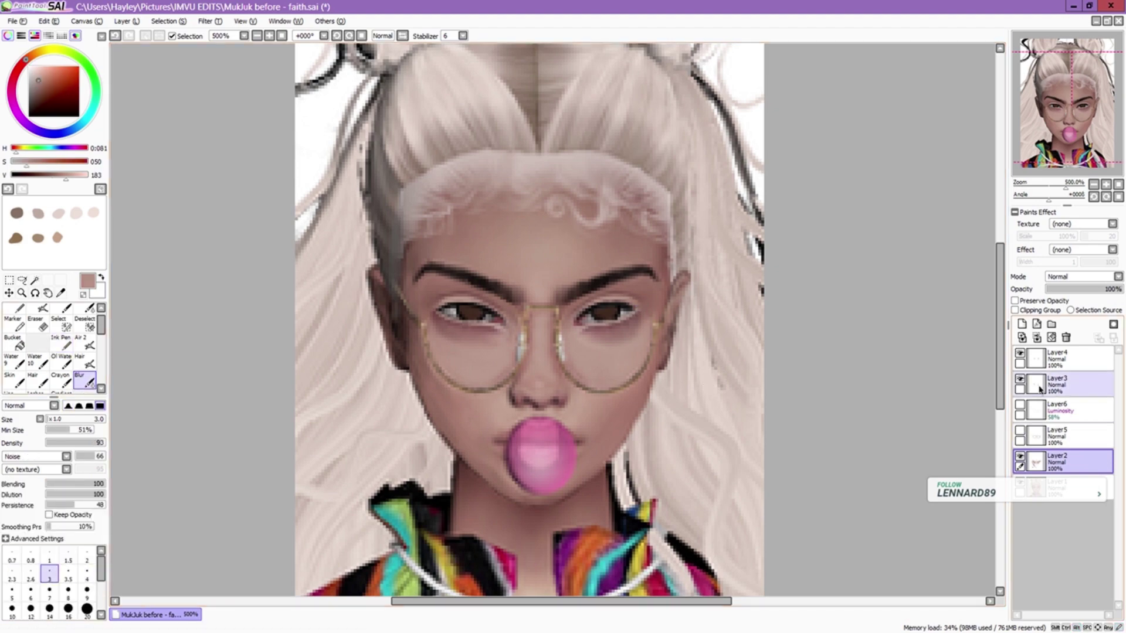
- Undo the last two strokes and darken the pupils of both eyes in black on Layer3 with the Ink Pen at size 1
key(ctrl+z)
key(ctrl+z)
key(n)
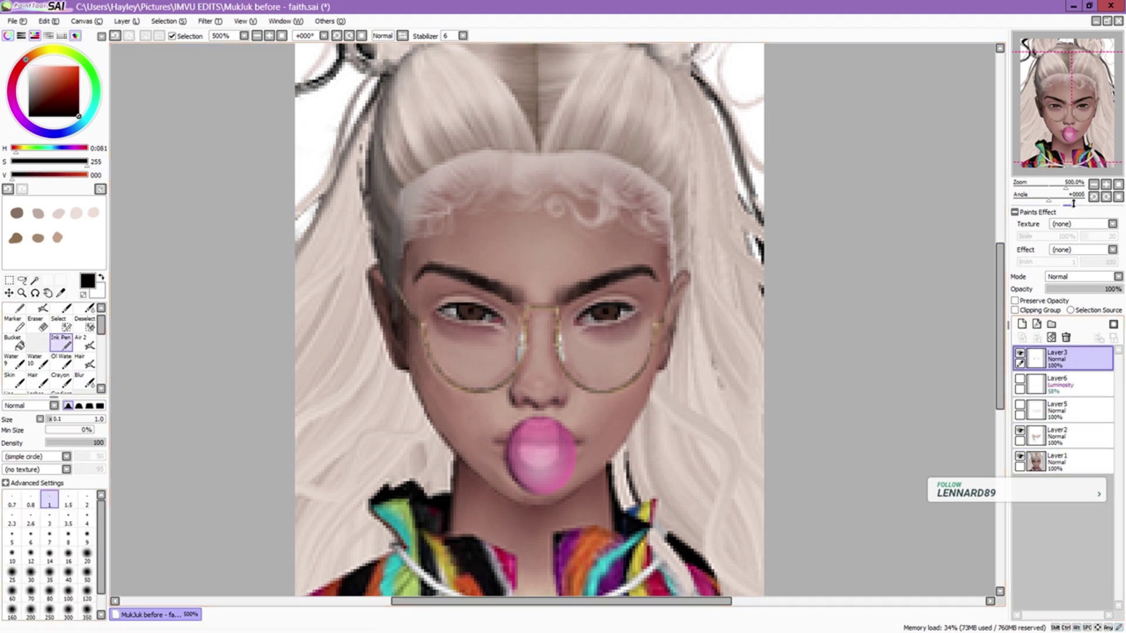
- Paint black shadows across the upper part of both eyes on a new layer above Layer3 with the Ink Pen, and set the layer's opacity to 46%
scroll(554, 276, down, 2)
key(ctrl+shift+n)
key(bracketright)
key(bracketright)
key(bracketright)
key(bracketright)
key(bracketright)
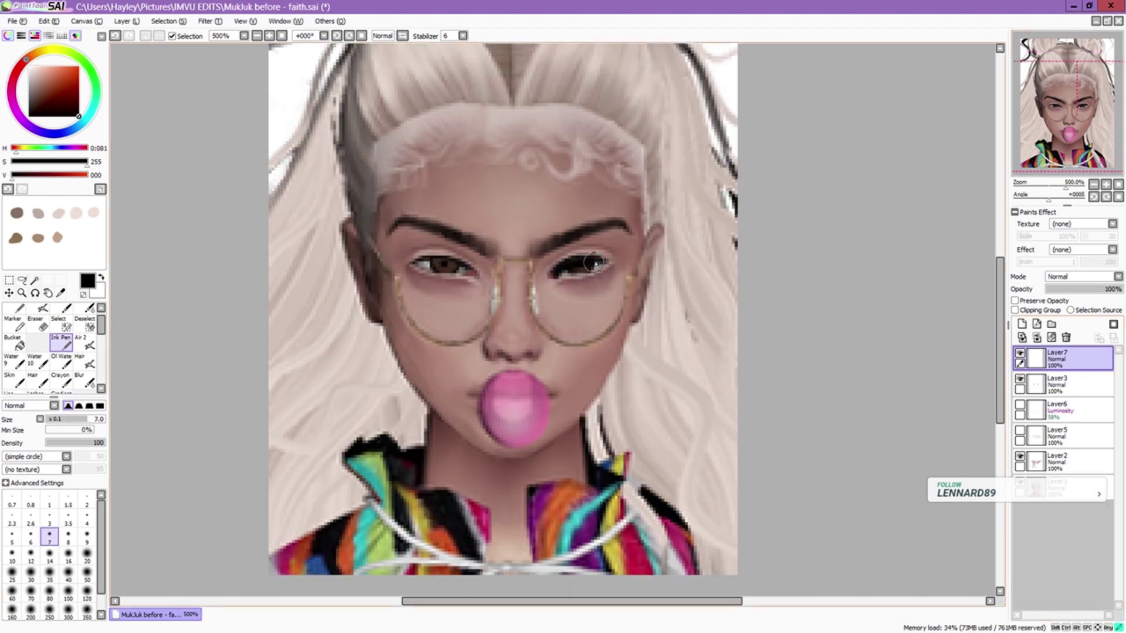
key(h)
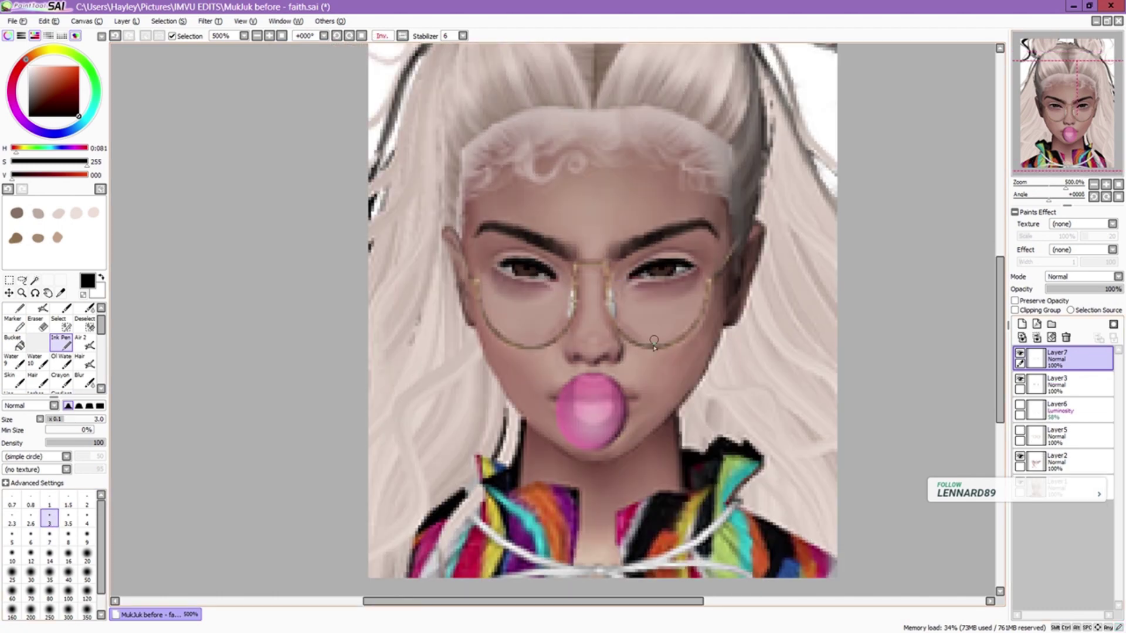
key(h)
drag(1117, 289, 1080, 289)
- Create a Luminosity layer above Layer3 and lighten the irises with sampled brown (H 99, S 51, V 90) using the Ink Pen at size 0.7
click(1066, 383)
key(e)
key(ctrl+shift+n)
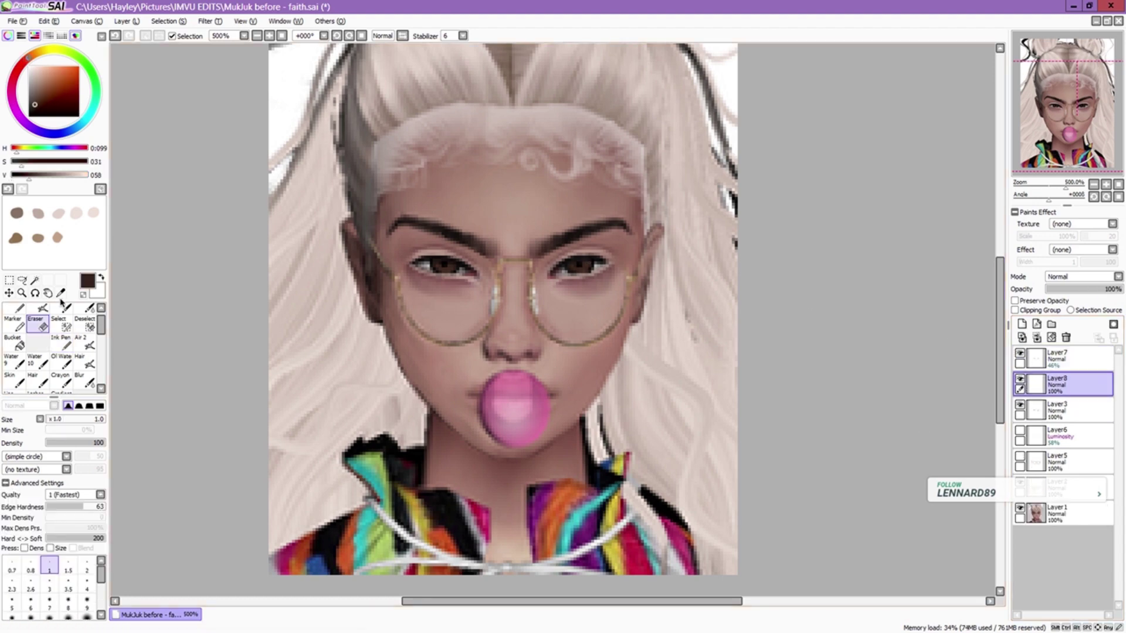
key(n)
alt+click(434, 272)
key(bracketleft)
key(bracketleft)
key(bracketleft)
key(bracketleft)
key(bracketleft)
key(bracketleft)
key(bracketleft)
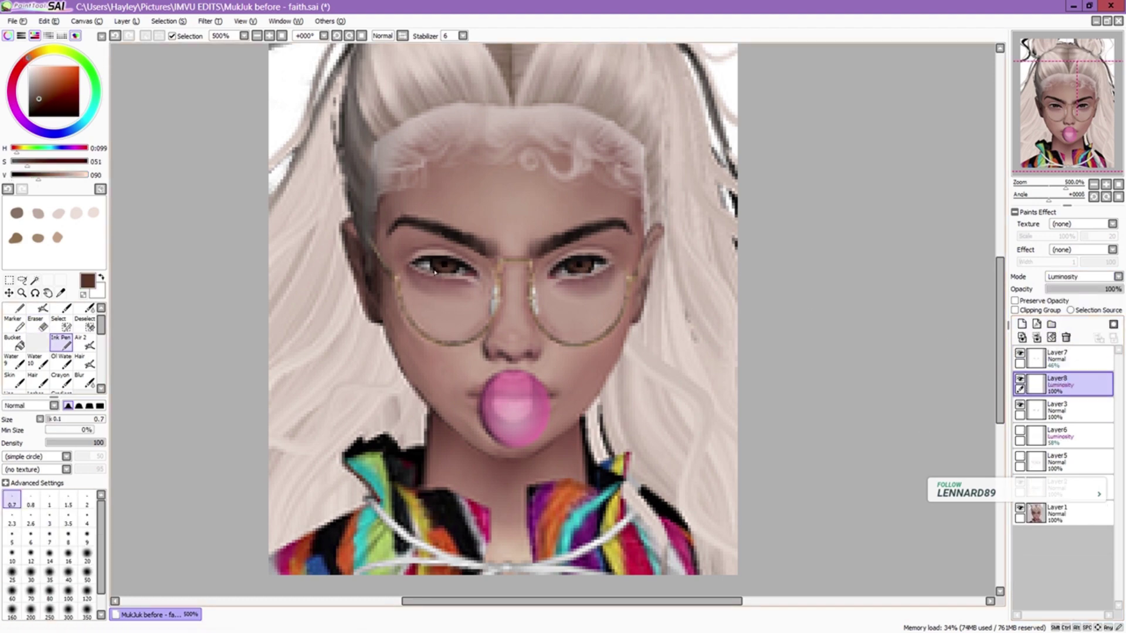
scroll(591, 267, down, 4)
scroll(583, 270, up, 4)
- Add white highlights to both irises and along the lower eyelids on the Luminosity layer with the Ink Pen at size 0.7
key(alt+Tab)
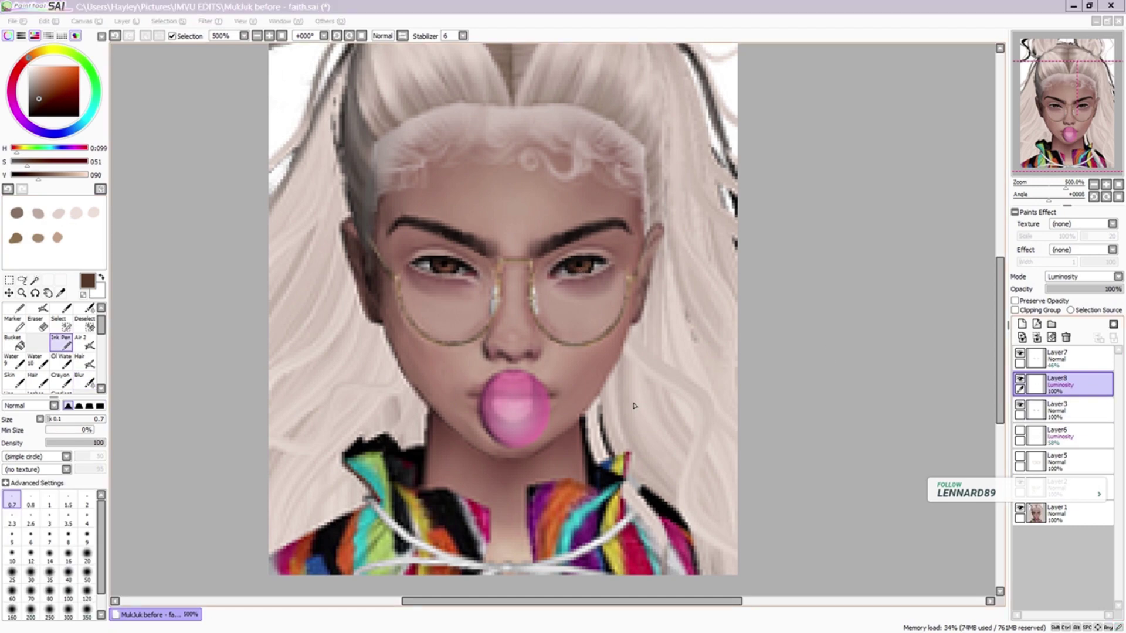
key(alt+Tab)
key(x)
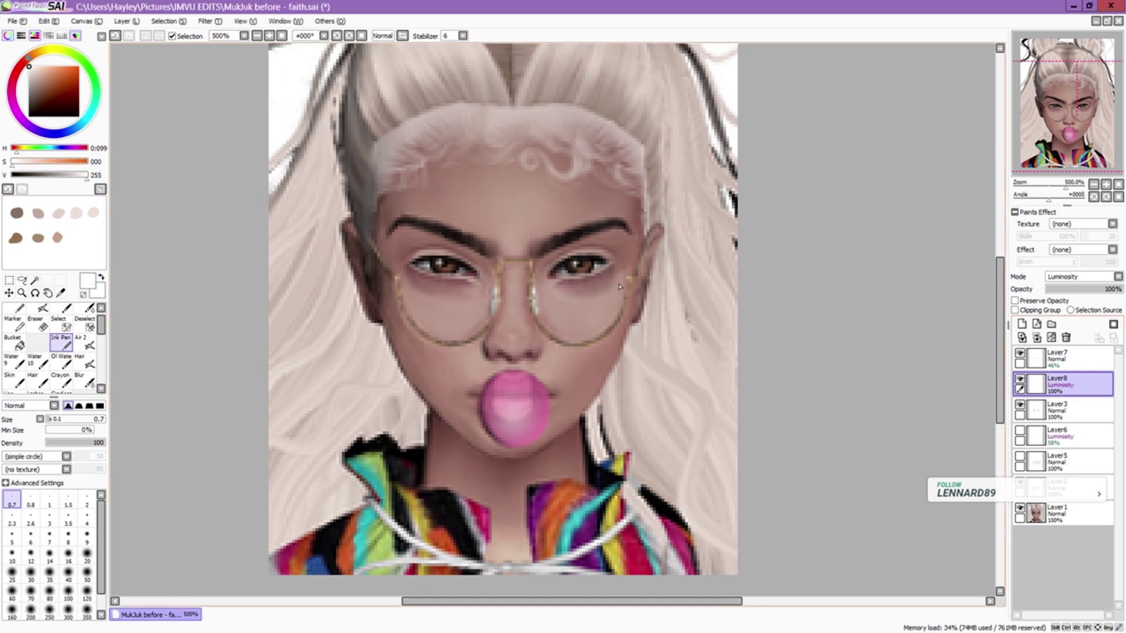
scroll(620, 287, down, 4)
scroll(608, 226, up, 4)
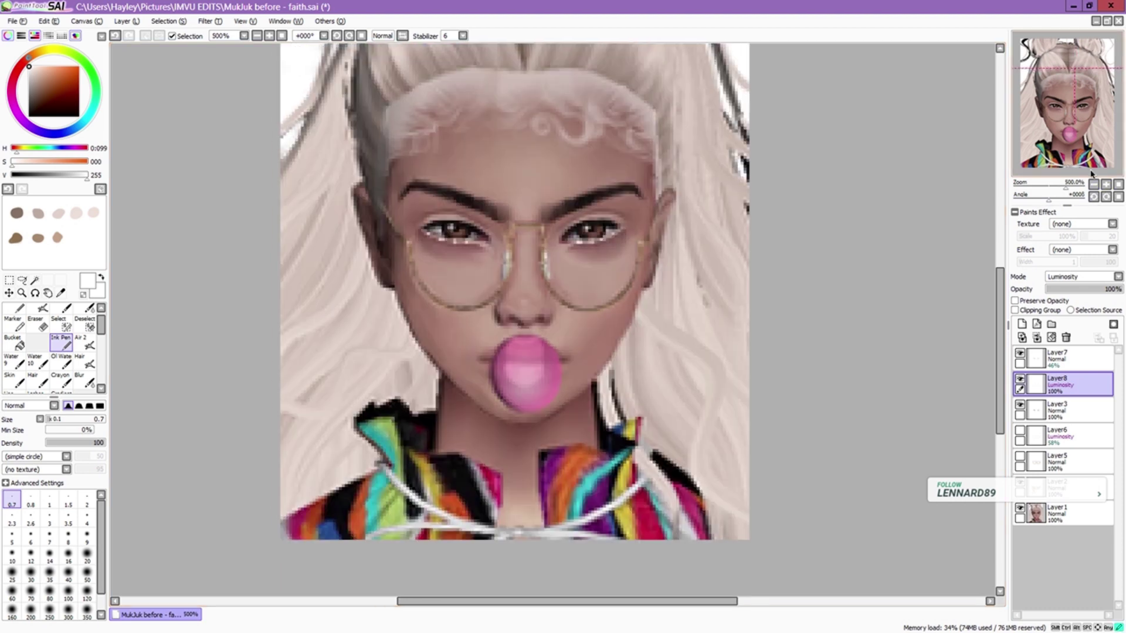
- Draw black upper lashes on the eye at the right of the face on Layer3 with the Ink Pen at size 1.5
click(1055, 407)
click(78, 116)
click(68, 500)
drag(630, 221, 620, 237)
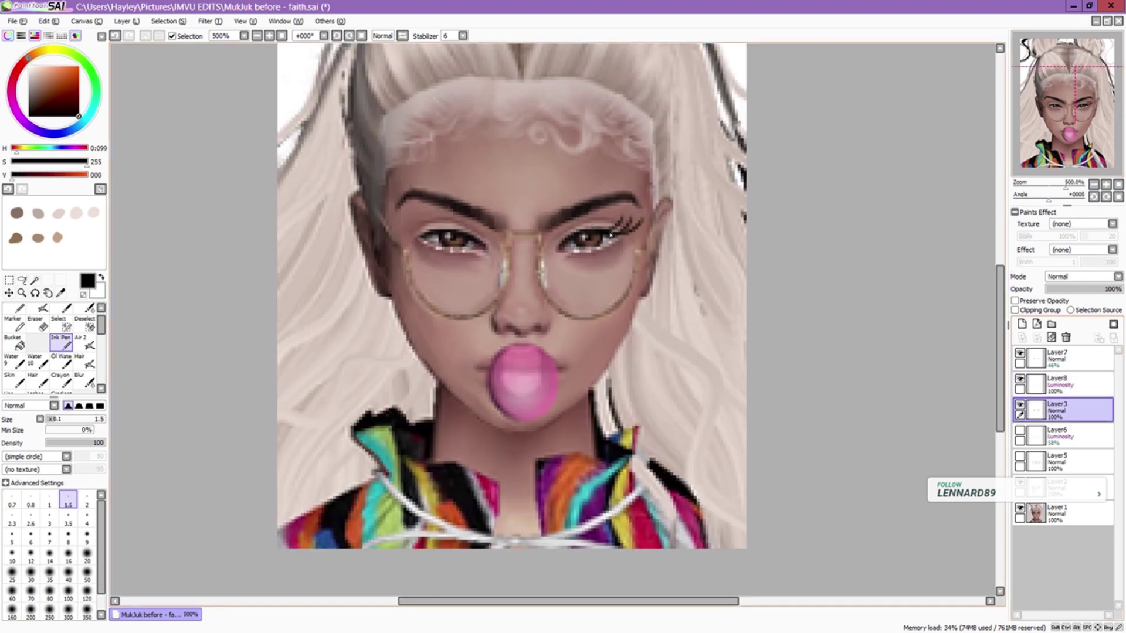
key(ctrl+z)
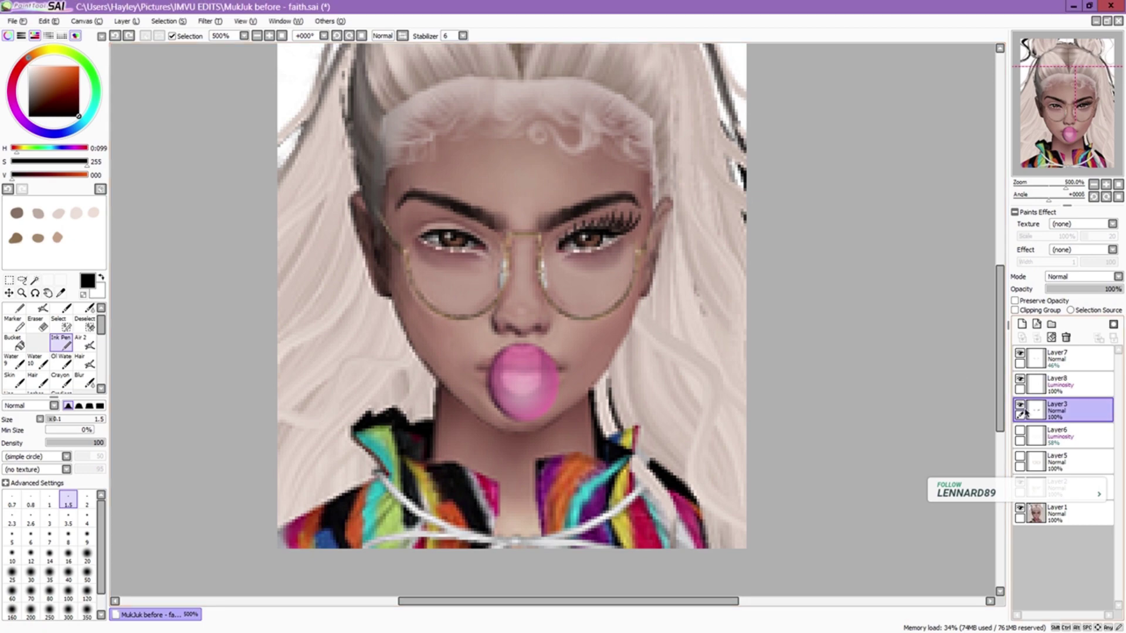
- Copy the upper lashes onto a new layer and draw black lower lashes under the same eye with the Ink Pen at size 0.7
key(l)
key(ctrl+c)
key(ctrl+v)
scroll(645, 294, down, 2)
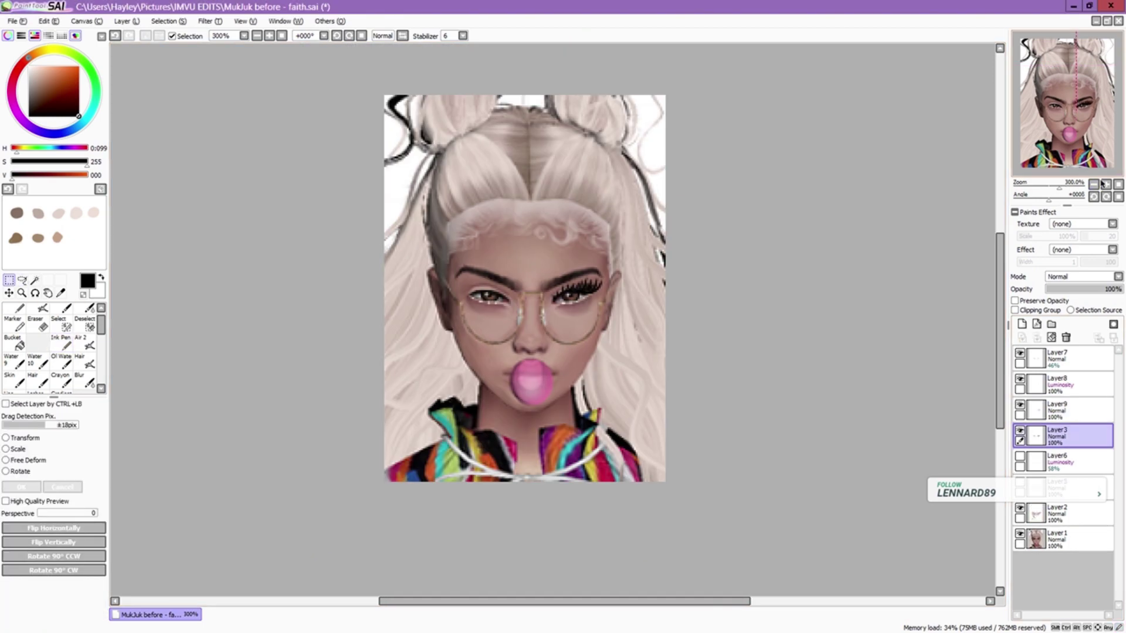
key(n)
scroll(623, 287, up, 2)
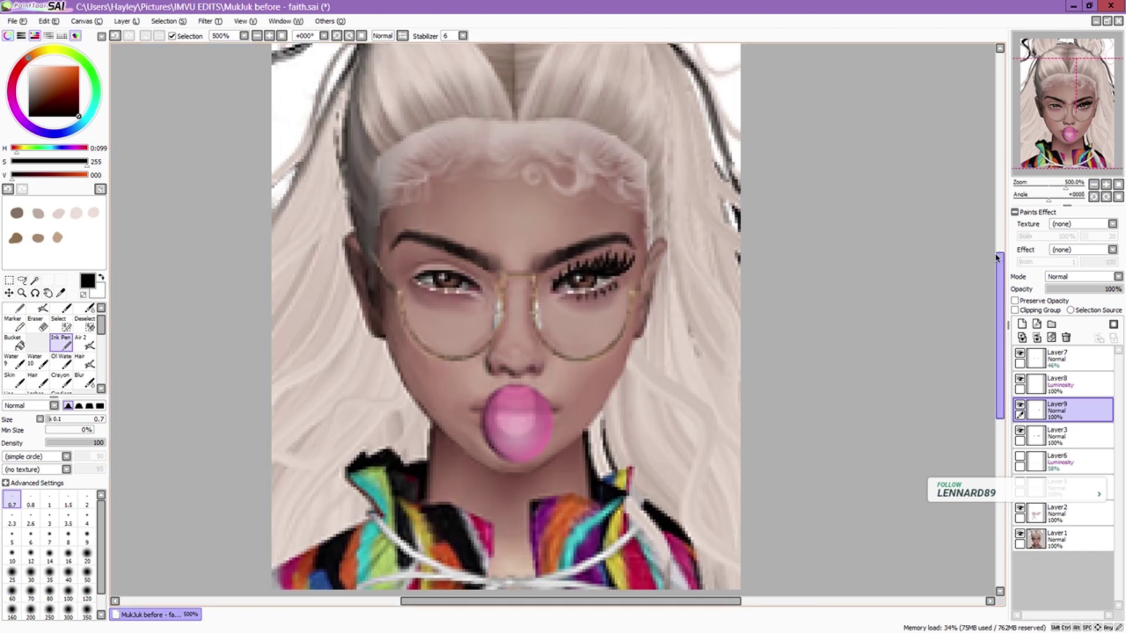
- Paste a mirrored copy of the lashes over the eye at the left of the face
key(ctrl+v)
drag(649, 299, 441, 276)
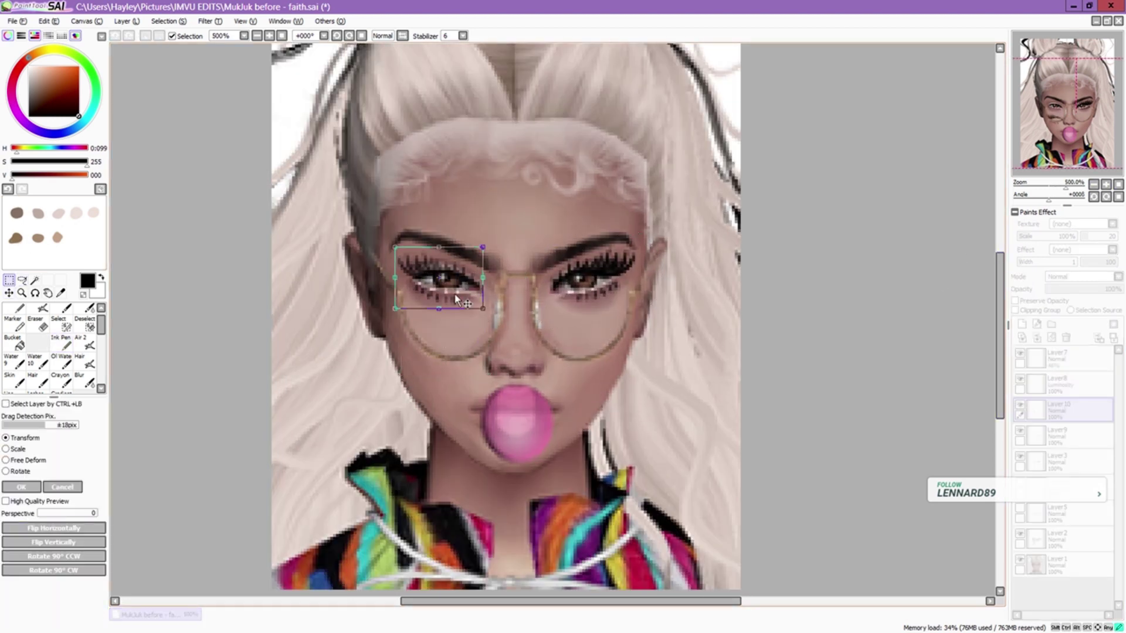
key(ctrl+v)
key(ctrl+e)
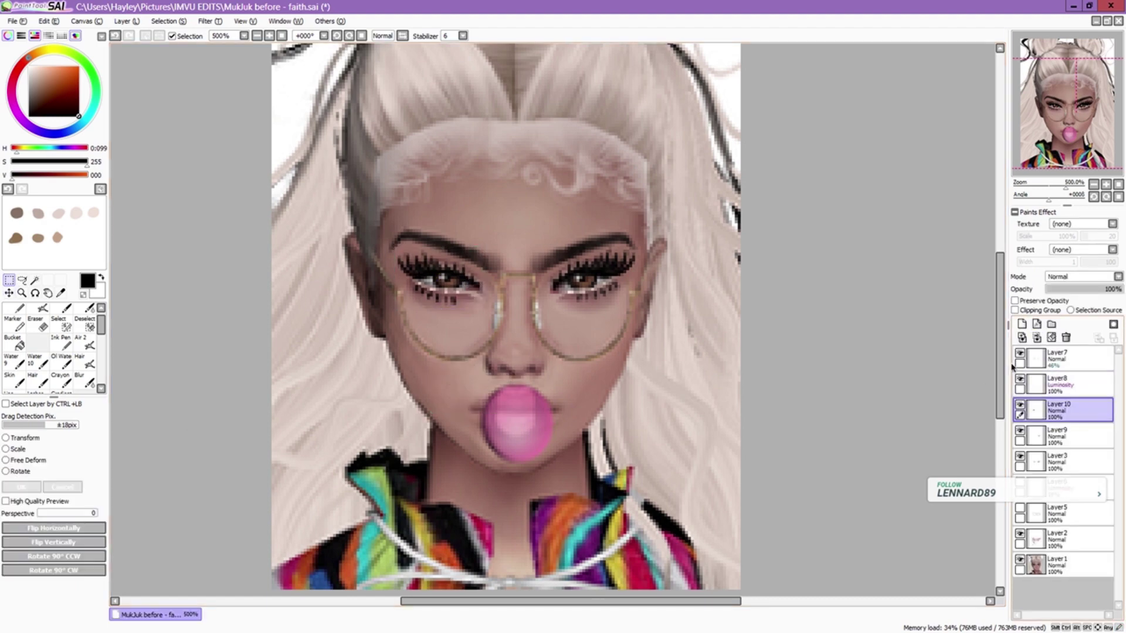
double_click(1061, 406)
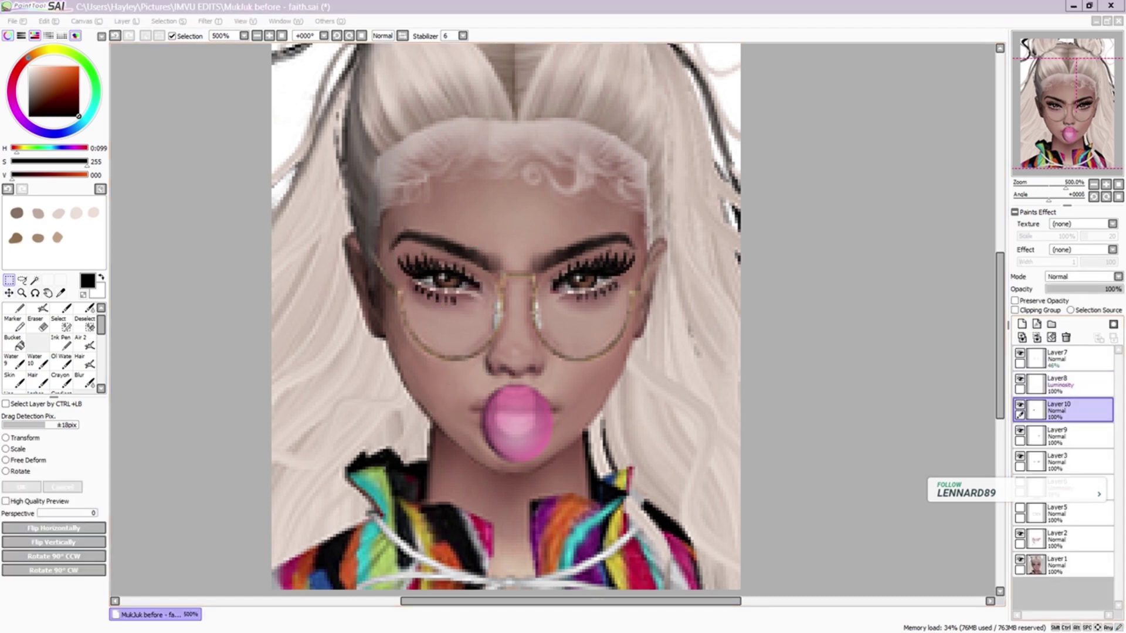
- Merge the two lash layers, Layer10 and Layer9, down into Layer3
click(1093, 185)
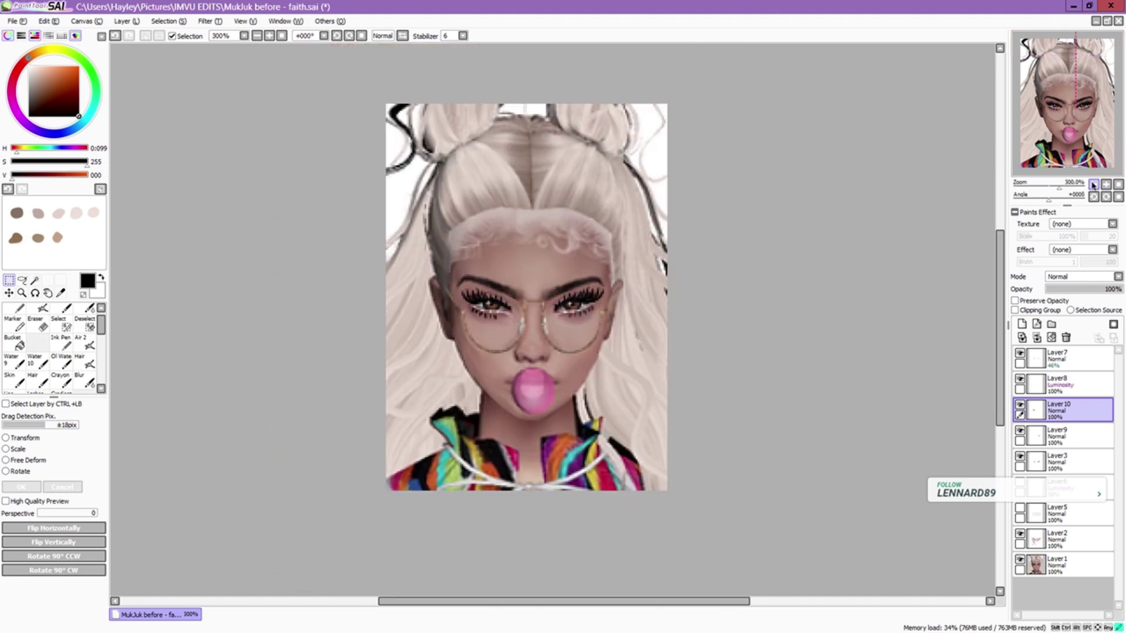
click(1036, 337)
key(ctrl+plus)
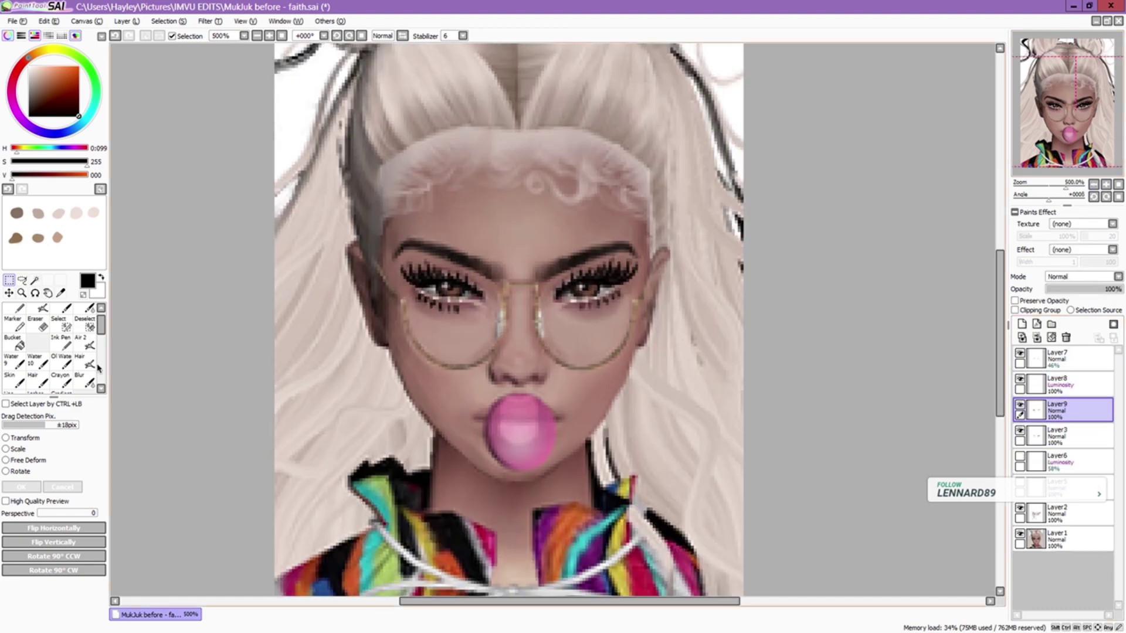
key(e)
key(ctrl+e)
click(1093, 185)
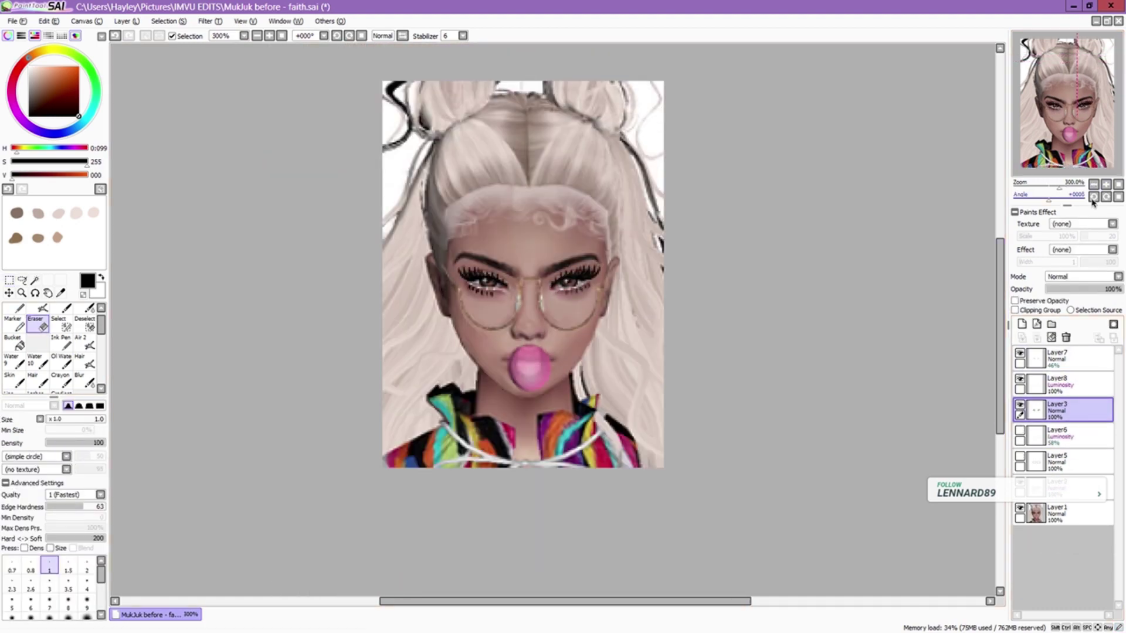
key(ctrl+plus)
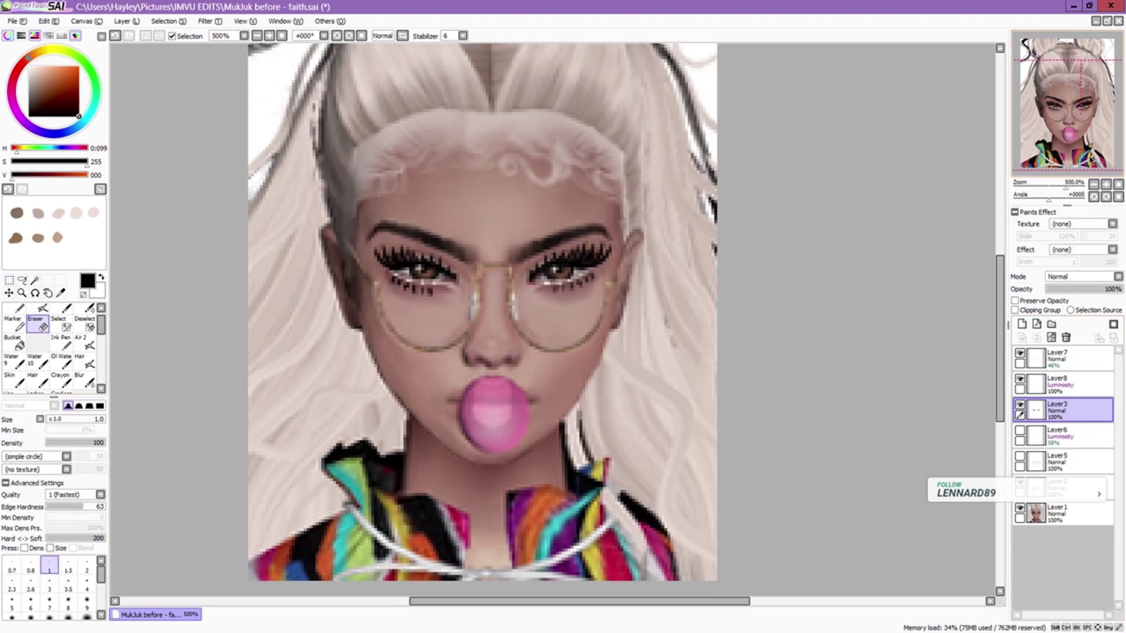
- Cut fine hair gaps into both eyebrows with sampled skin tone (H 81, S 47, V 188) using the Ink Pen at size 0.7
click(1094, 185)
key(ctrl+plus)
key(n)
alt+click(587, 221)
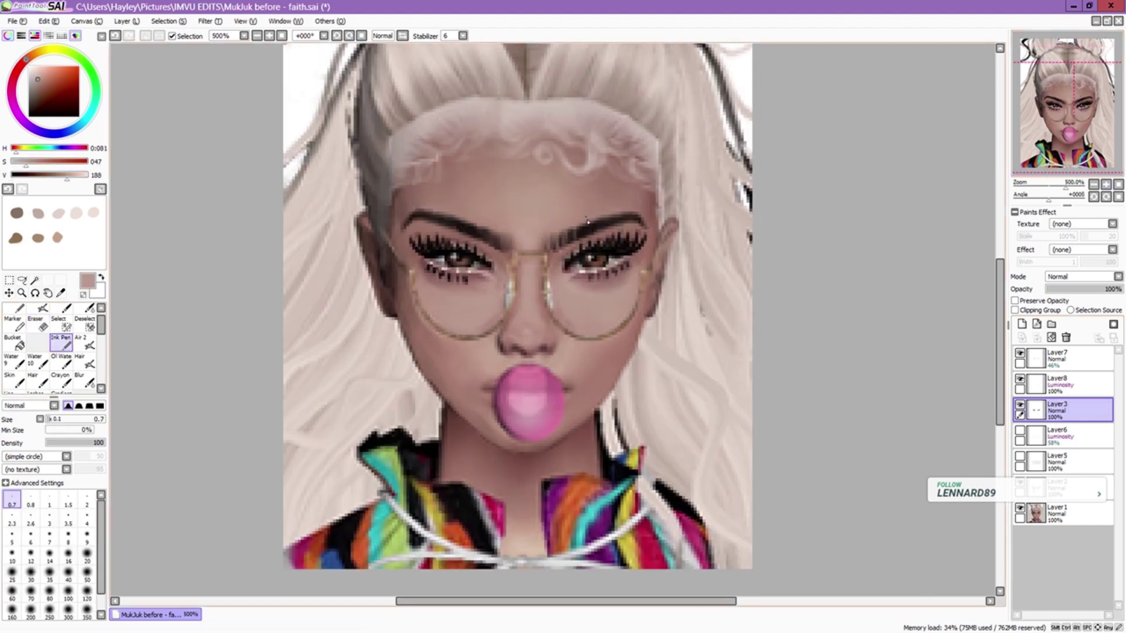
key(h)
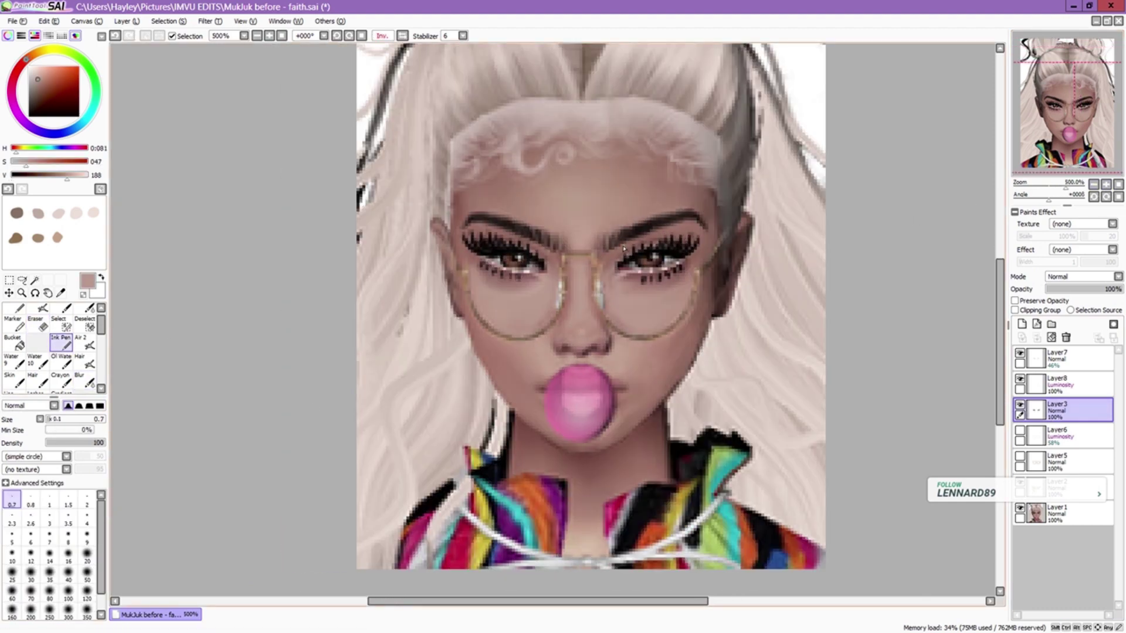
key(h)
key(ctrl+minus)
- Soften the eyebrows with the Blur brush at size 3.5 and refine their hairs with sampled skin and near-black tones using the Ink Pen
key(b)
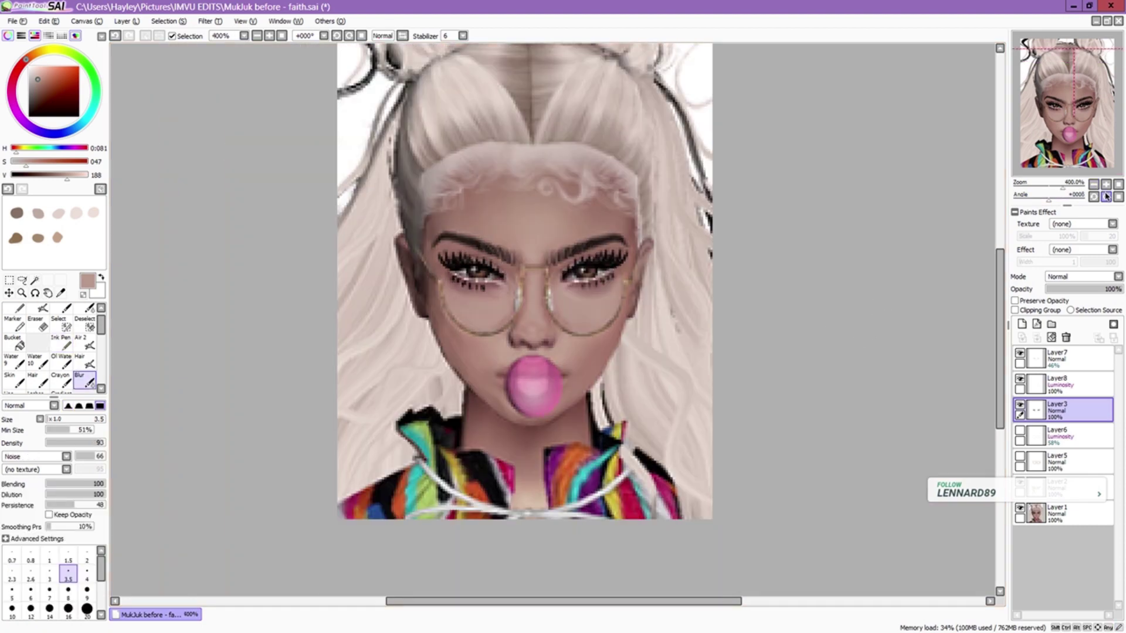
key(n)
key(ctrl+plus)
alt+click(399, 223)
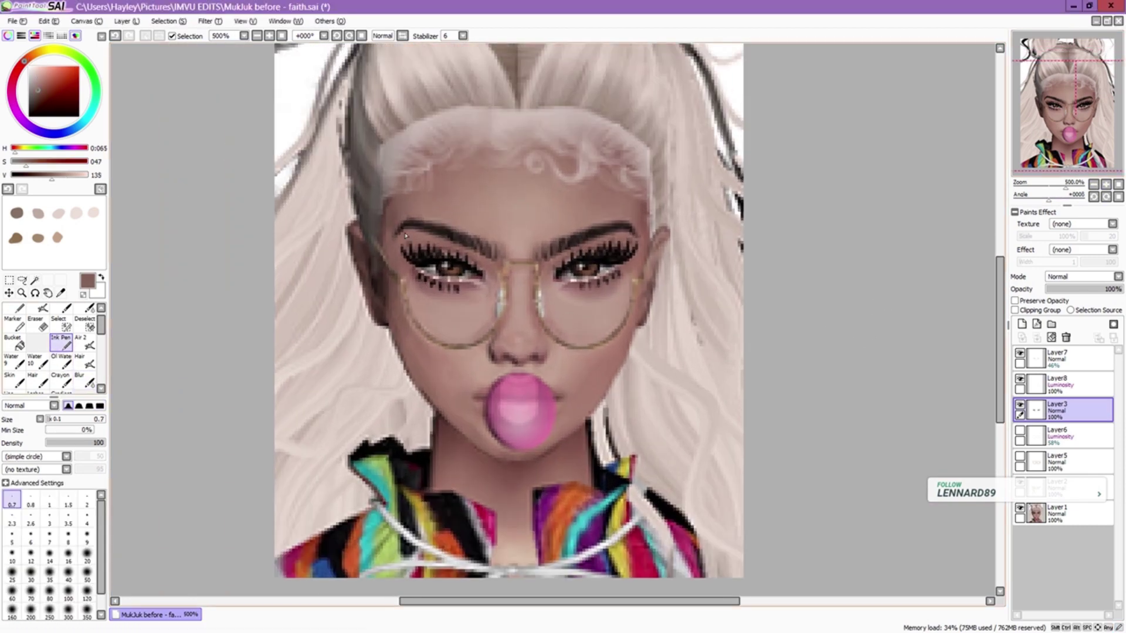
key(ctrl+minus)
alt+click(457, 251)
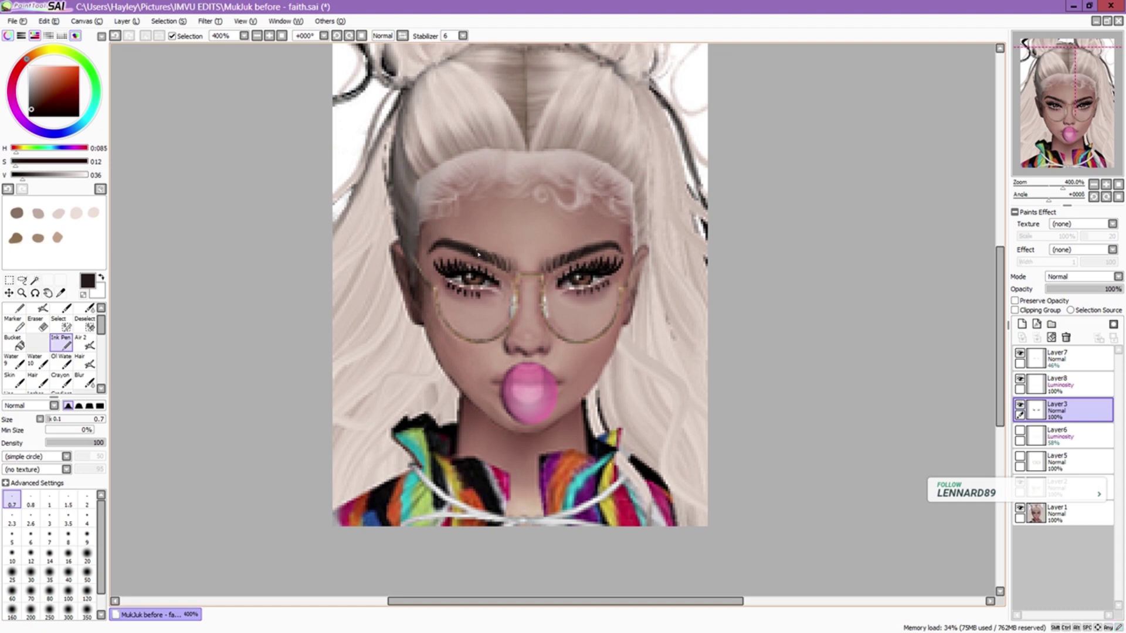
- Move Layer3 with the lashes below Layer5 and show the gold glasses on Layer5 and Layer6
drag(1063, 410, 1063, 463)
key(ctrl+plus)
- Draw dark brown mouth corners (H 85, S 54, V 45) beside the bubble on Layer7 with the Ink Pen at size 1.5, and soften them
click(1056, 357)
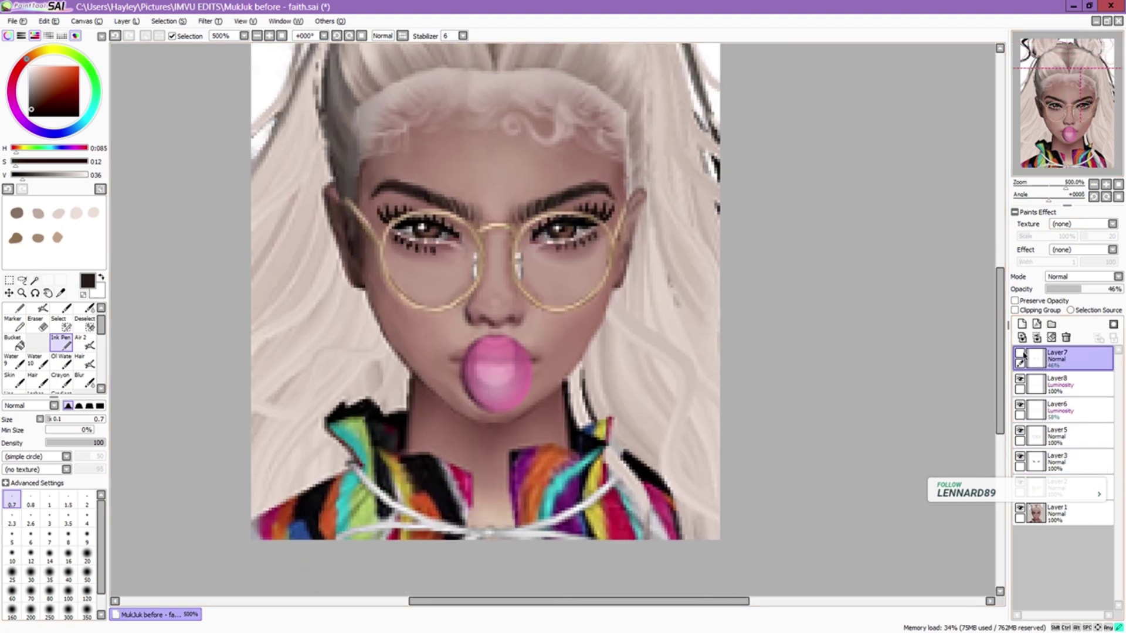
alt+click(565, 367)
key(bracketright)
key(bracketright)
key(bracketright)
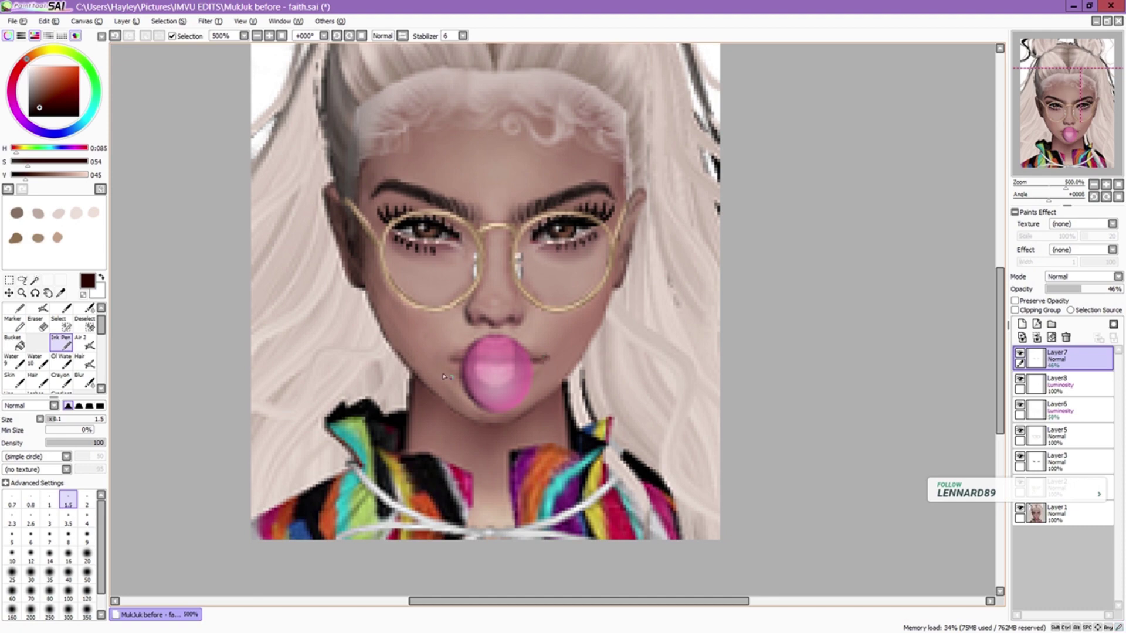
drag(469, 377, 480, 412)
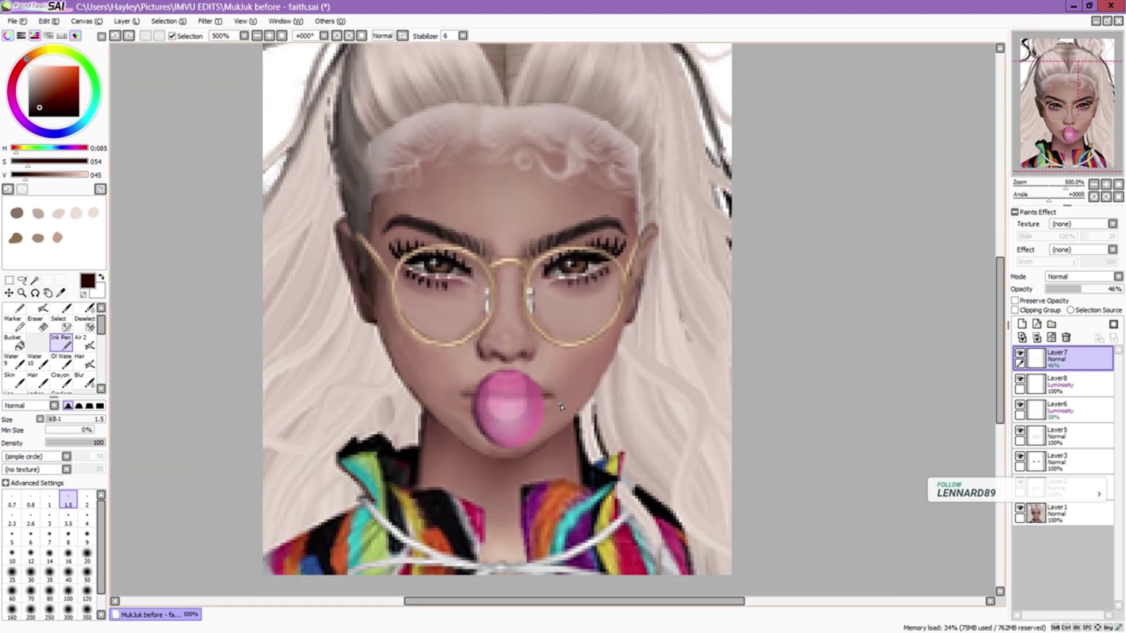
key(bracketleft)
key(bracketleft)
key(bracketleft)
key(b)
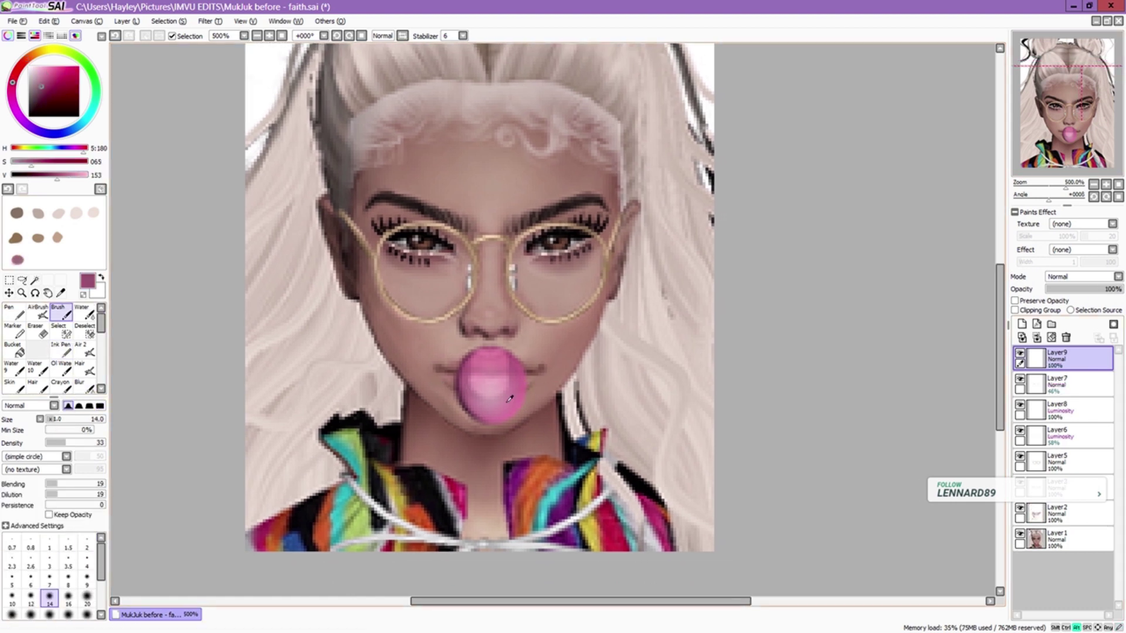
- Repaint the bubble gum in smooth sampled pinks on a new layer with the Brush, reducing its size from 14 to 5
click(59, 260)
mouse_move(487, 352)
mouse_down()
mouse_move(512, 369)
mouse_move(482, 418)
mouse_move(471, 356)
mouse_move(459, 373)
mouse_move(480, 416)
mouse_up()
key(bracketleft)
key(bracketleft)
key(bracketleft)
key(bracketleft)
key(bracketleft)
key(bracketleft)
key(bracketleft)
alt+click(475, 373)
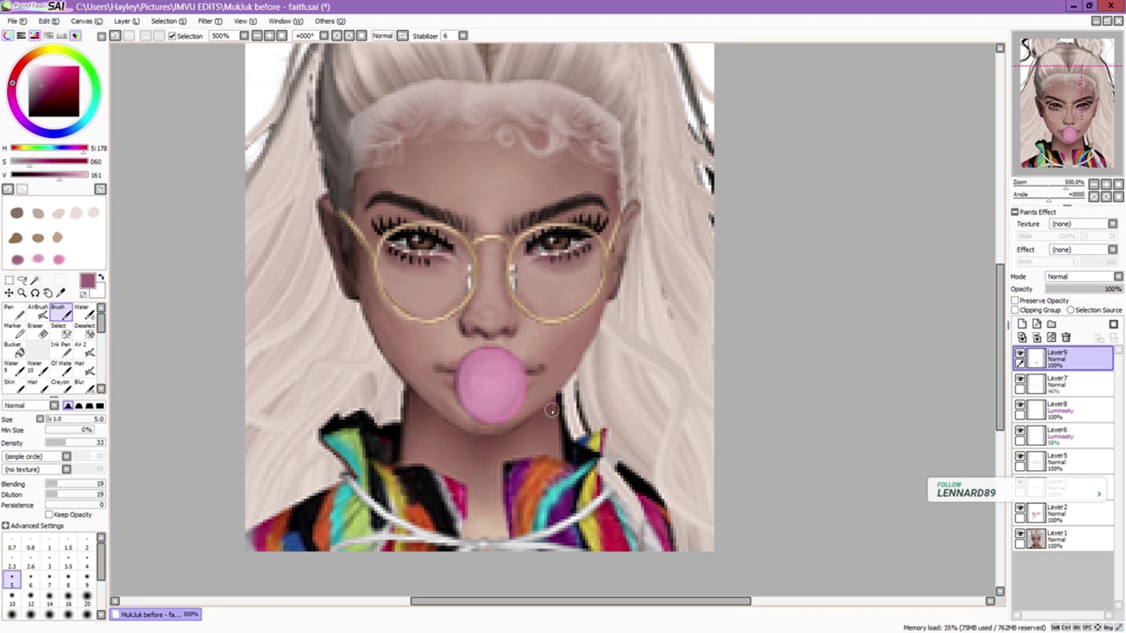
- Paint a light pink glow (H 177, S 55, V 224) at the bubble's centre on a new Overlay layer with the Brush at sizes up to 16
alt+click(521, 387)
key(bracketright)
key(bracketright)
key(bracketright)
key(bracketright)
key(bracketright)
key(bracketright)
key(bracketright)
key(bracketright)
key(ctrl+shift+n)
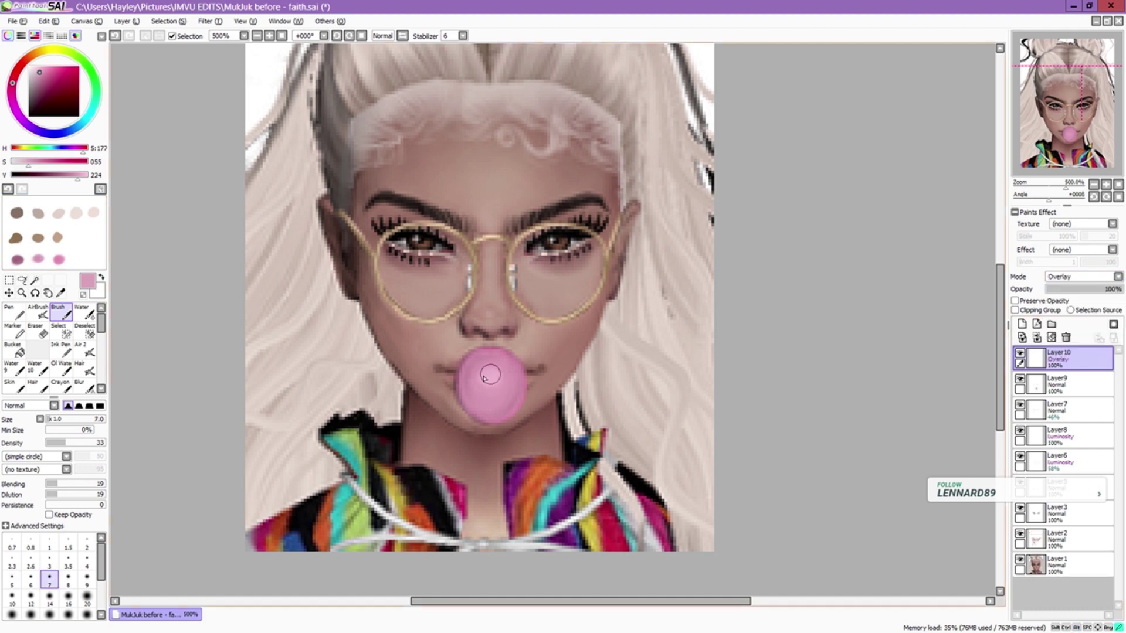
mouse_move(486, 376)
mouse_down()
mouse_move(504, 399)
mouse_move(492, 381)
mouse_up()
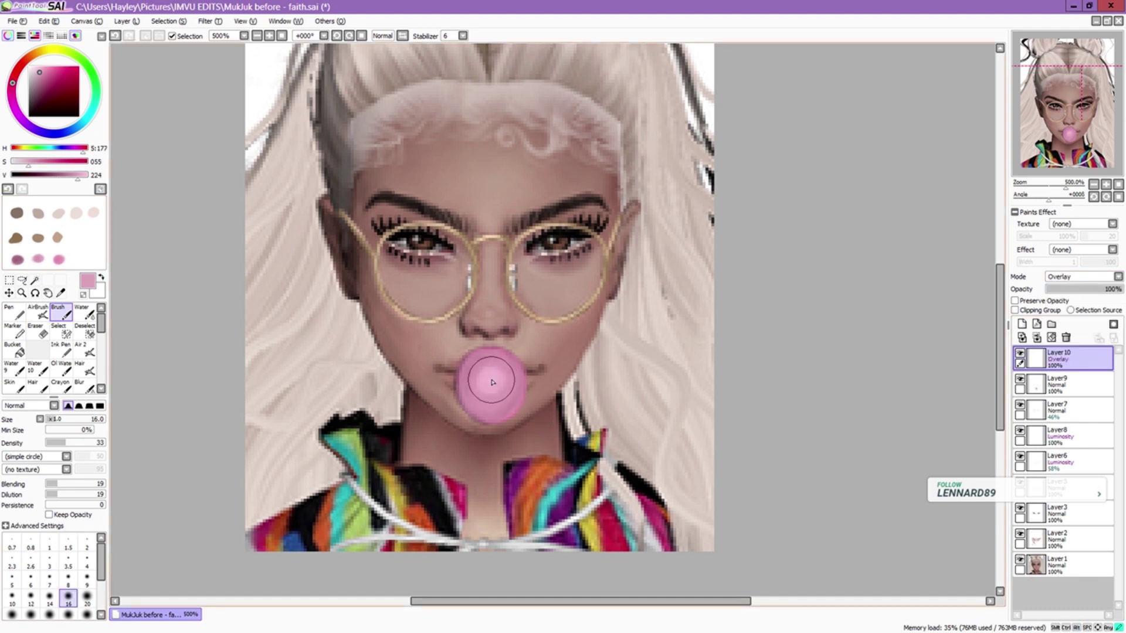
- Soften the glow with Blur and touch up the bubble's pinks on Layer9 with the Brush at size 2
click(80, 386)
click(1094, 184)
click(1106, 185)
key(b)
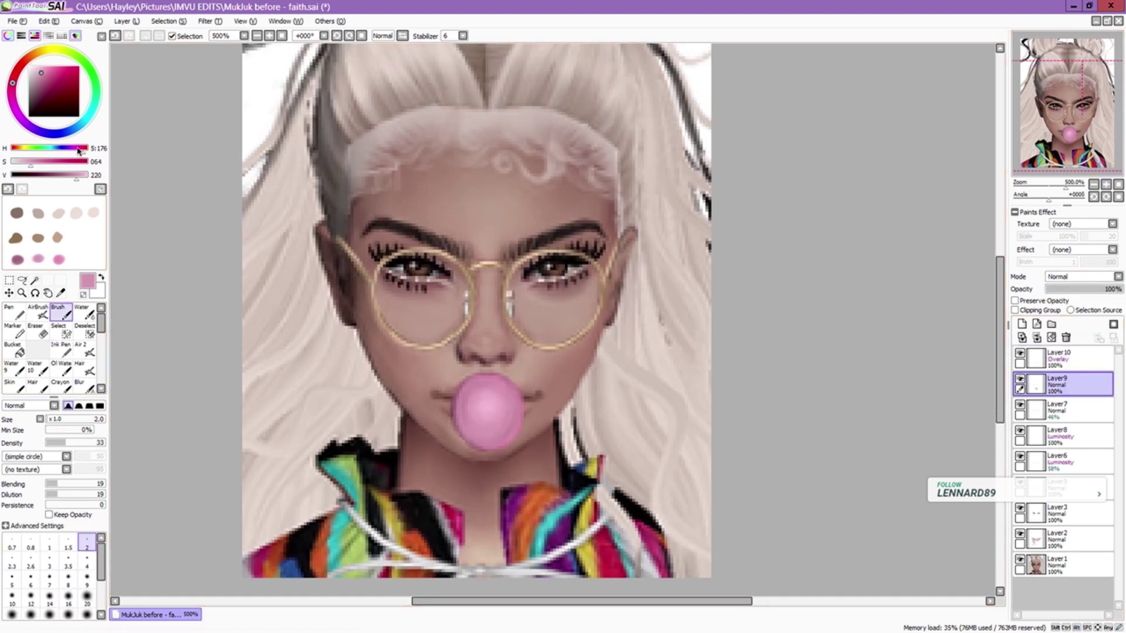
scroll(987, 332, down, 1)
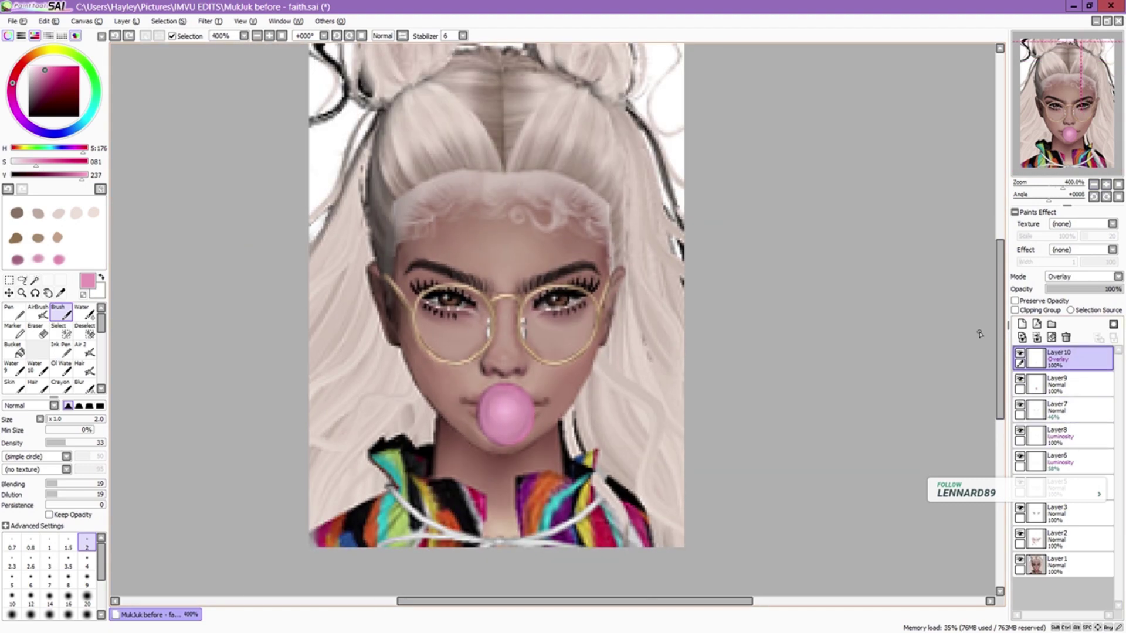
- Paint a bright pink highlight (H 176, S 75, V 255) on the bubble on a new Luminosity layer with the Brush at size 16
click(1022, 324)
click(44, 67)
click(68, 595)
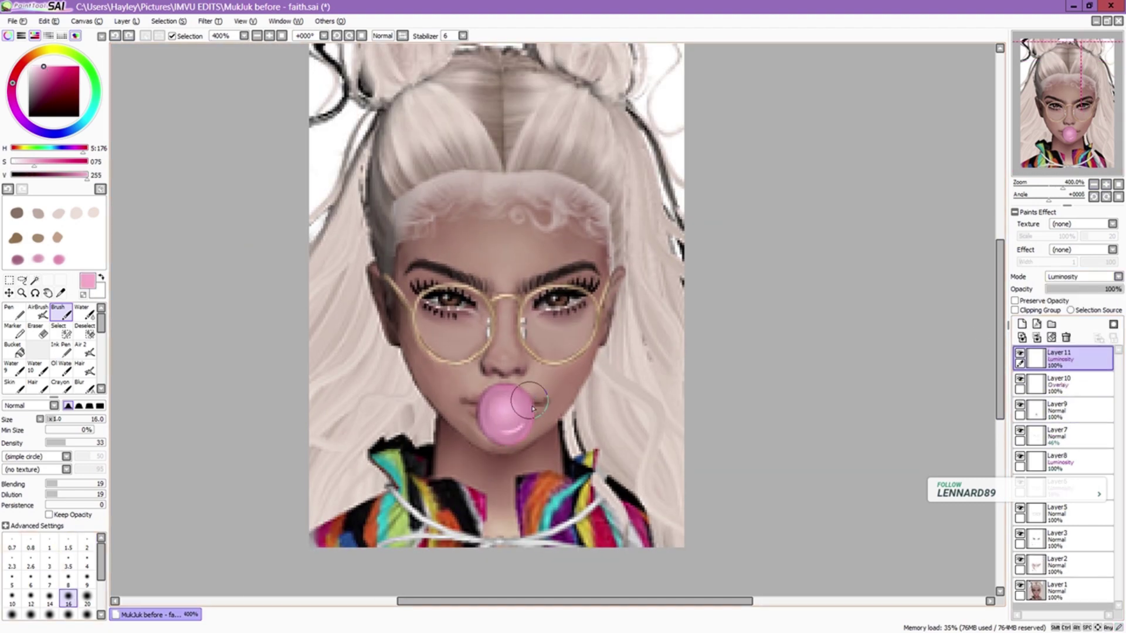
- Hide Layer9, Layer10 and Layer11 to expose the mouth beneath the repainted bubble, and activate Layer2
click(1065, 386)
click(1020, 353)
click(1019, 379)
click(1020, 405)
click(1067, 437)
key(b)
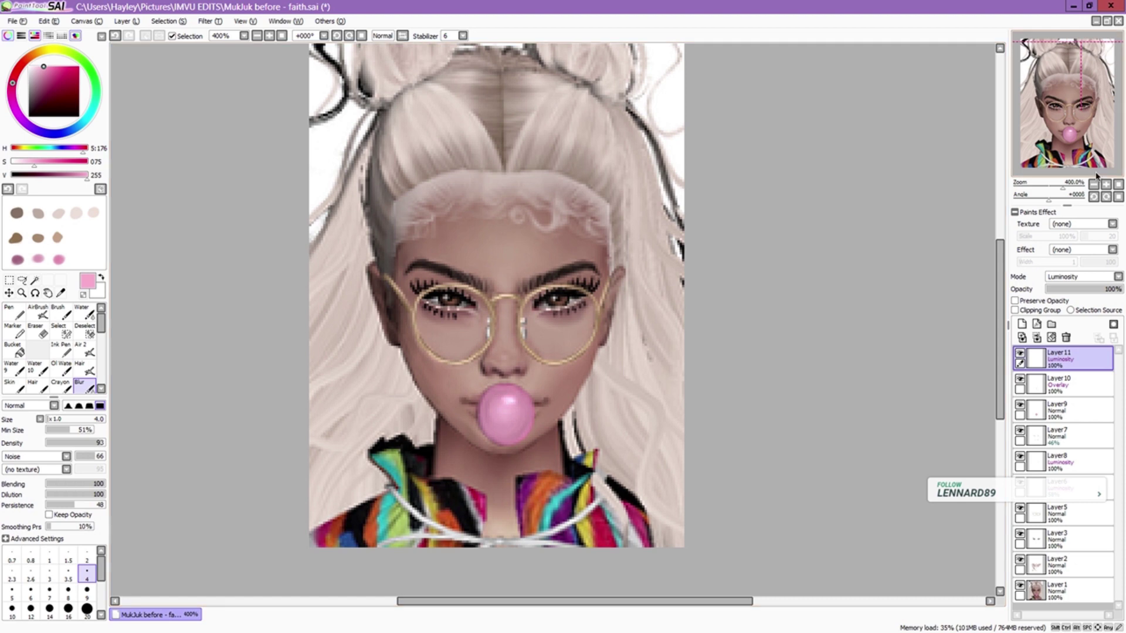
key(ctrl+plus)
click(1065, 565)
- Repaint the upper lip over the bubble's upper part on Layer2 with sampled lip tones, using the Ink Pen, Brush and Blur
click(61, 313)
alt+click(486, 371)
click(87, 542)
key(n)
alt+click(491, 360)
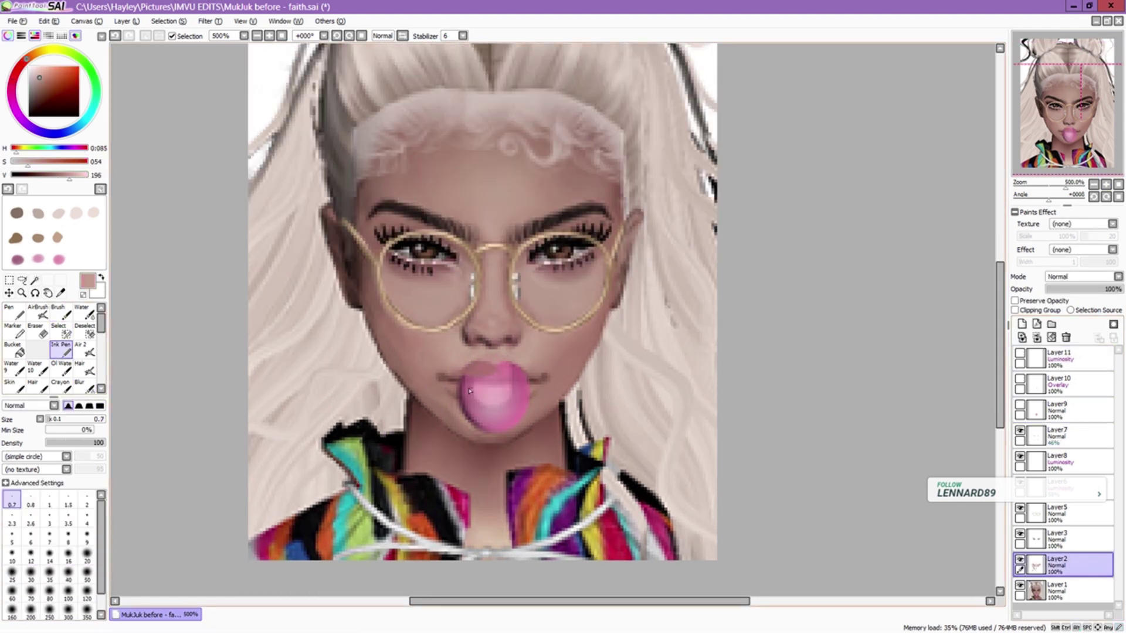
alt+click(474, 368)
key(b)
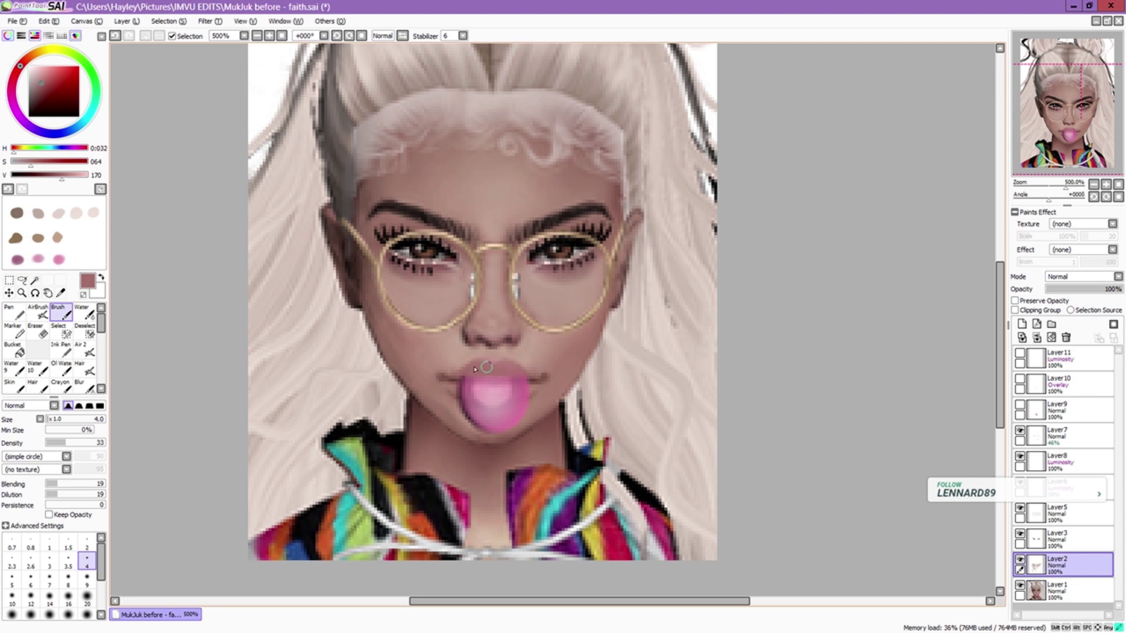
alt+click(498, 362)
key(n)
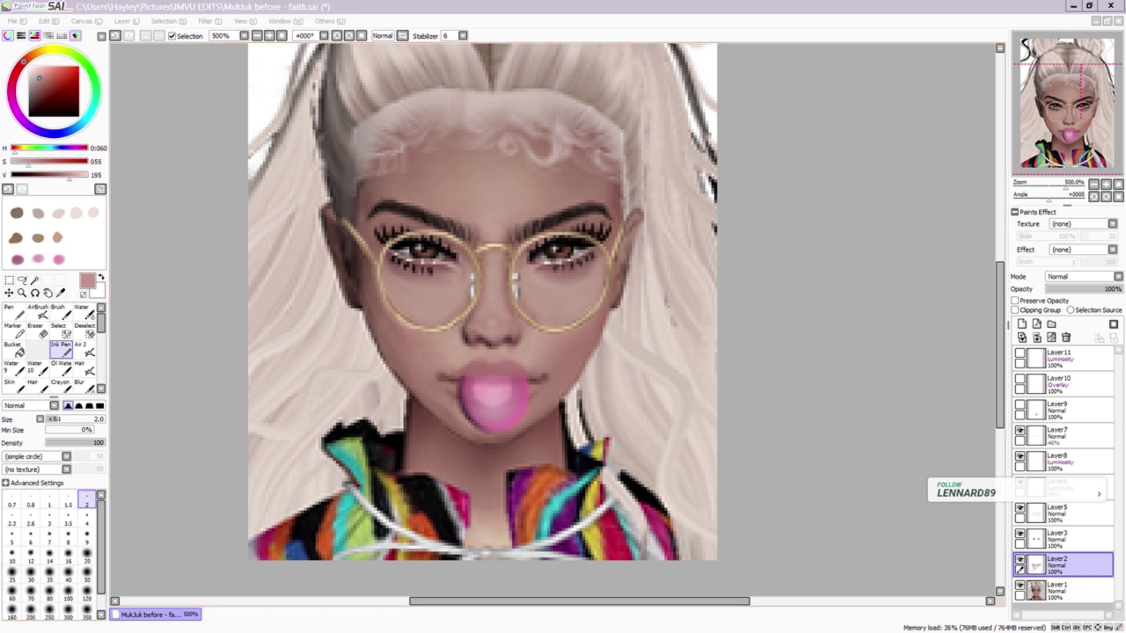
alt+click(463, 368)
key(u)
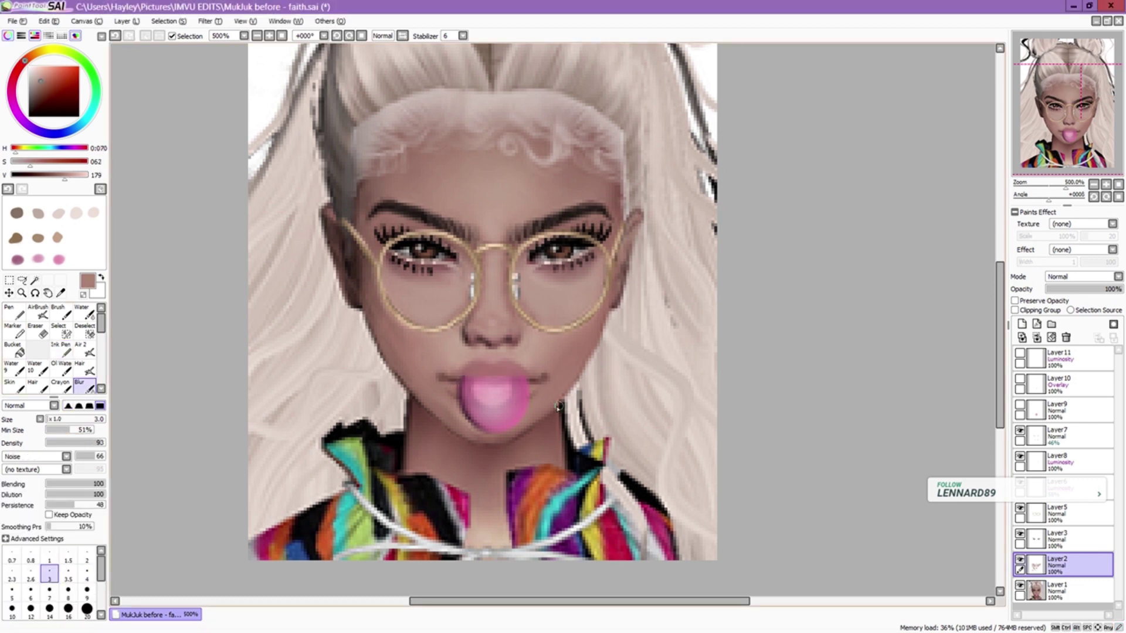
- Cover the lower half of the original bubble with sampled skin tones on Layer2, finishing with the Skin brush at size 8
key(b)
alt+click(513, 368)
mouse_move(457, 384)
mouse_down()
mouse_move(490, 408)
mouse_move(528, 410)
mouse_move(492, 422)
mouse_move(516, 428)
mouse_up()
key(n)
alt+click(469, 390)
alt+click(504, 436)
key(s)
alt+click(487, 419)
alt+click(469, 414)
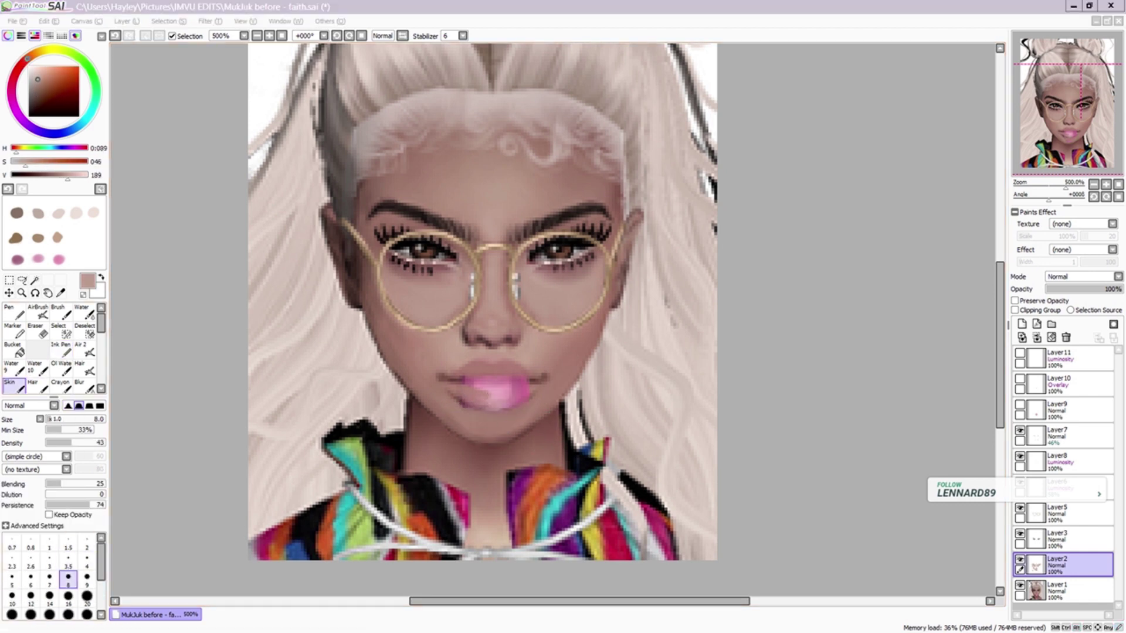
- Outline the lower lip in dark brown (H 51, S 46, V 101) with the Ink Pen and fill it with rosy pink at size 8
alt+click(489, 419)
alt+click(469, 405)
key(n)
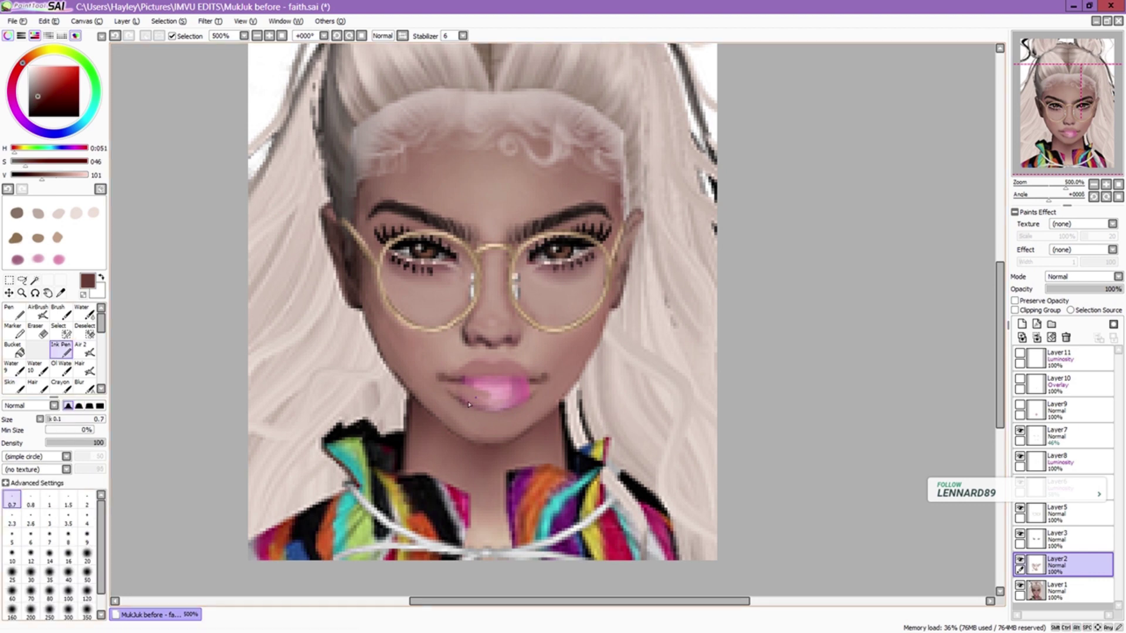
click(68, 535)
alt+click(498, 395)
mouse_move(486, 398)
mouse_down()
mouse_move(522, 393)
mouse_move(475, 398)
mouse_move(510, 390)
mouse_up()
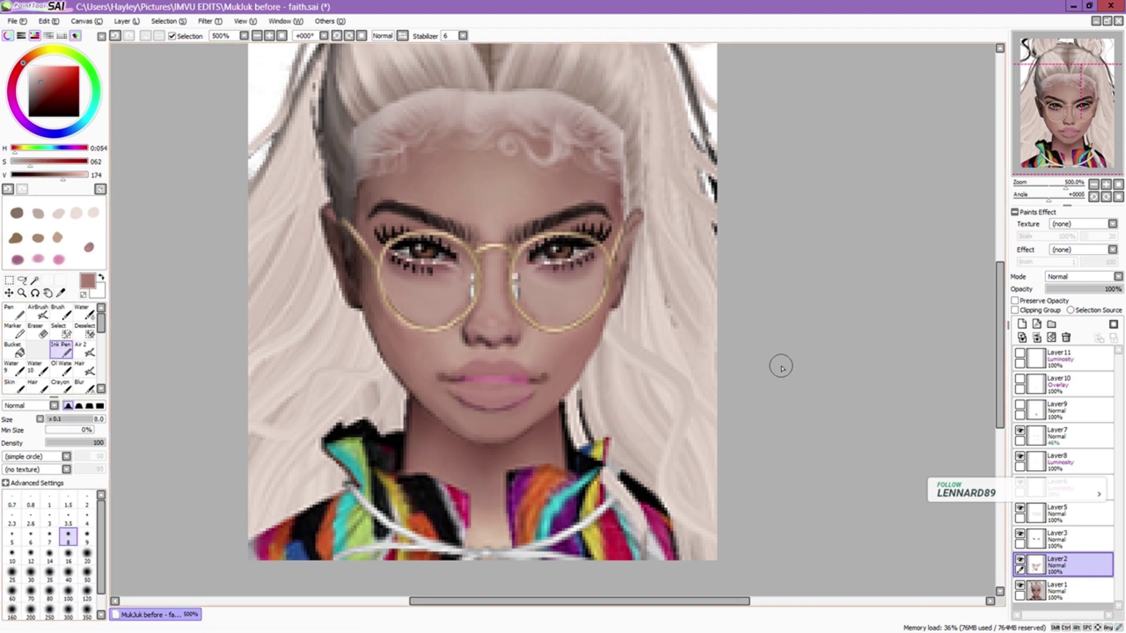
- Draw the line between the lips in dark brown (H 51, S 46, V 101) with the Ink Pen, redoing it finer than size 2
click(87, 500)
alt+click(509, 392)
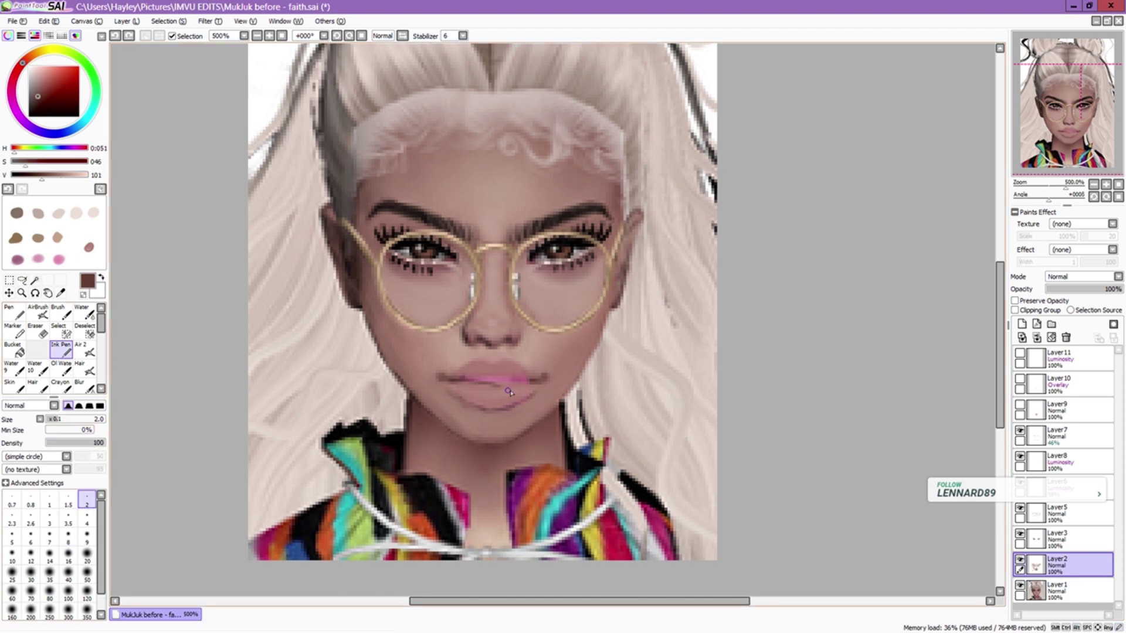
key(ctrl+z)
mouse_move(528, 385)
mouse_down()
mouse_move(473, 381)
mouse_move(519, 370)
mouse_move(483, 390)
mouse_move(538, 383)
mouse_move(474, 389)
mouse_up()
key(ctrl+z)
key(ctrl+z)
key(bracketleft)
key(bracketleft)
key(bracketleft)
key(bracketleft)
- Blend the remaining bright pink on the lips with a sampled rosy tone (H 52, S 64, V 175) using the Brush at size 8
alt+click(485, 389)
key(b)
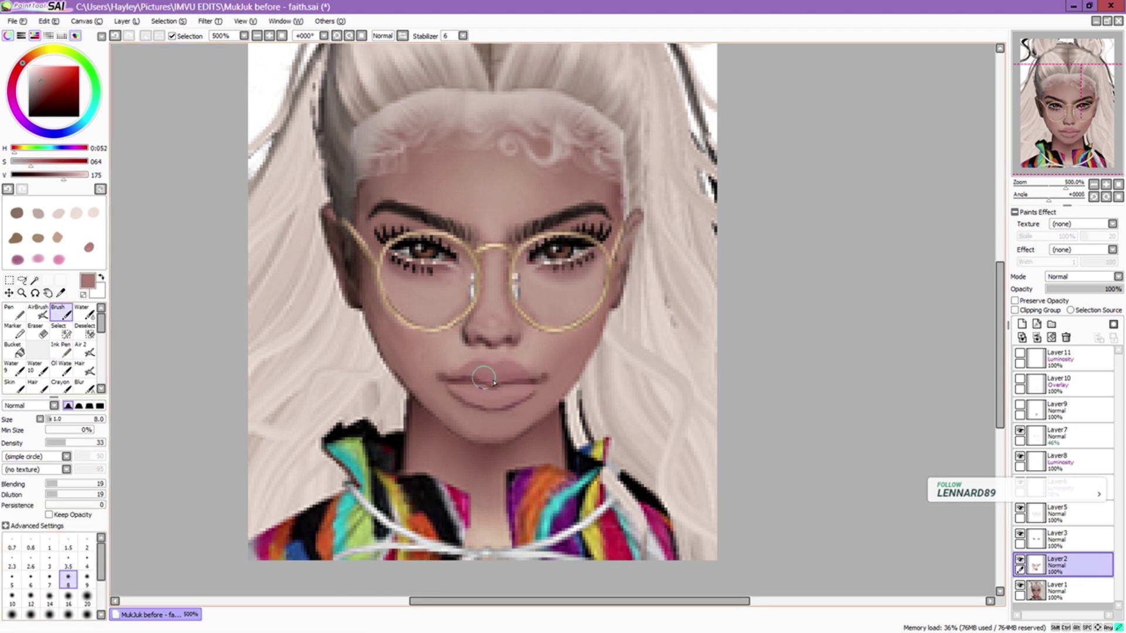
drag(491, 384, 496, 367)
alt+click(511, 376)
click(70, 174)
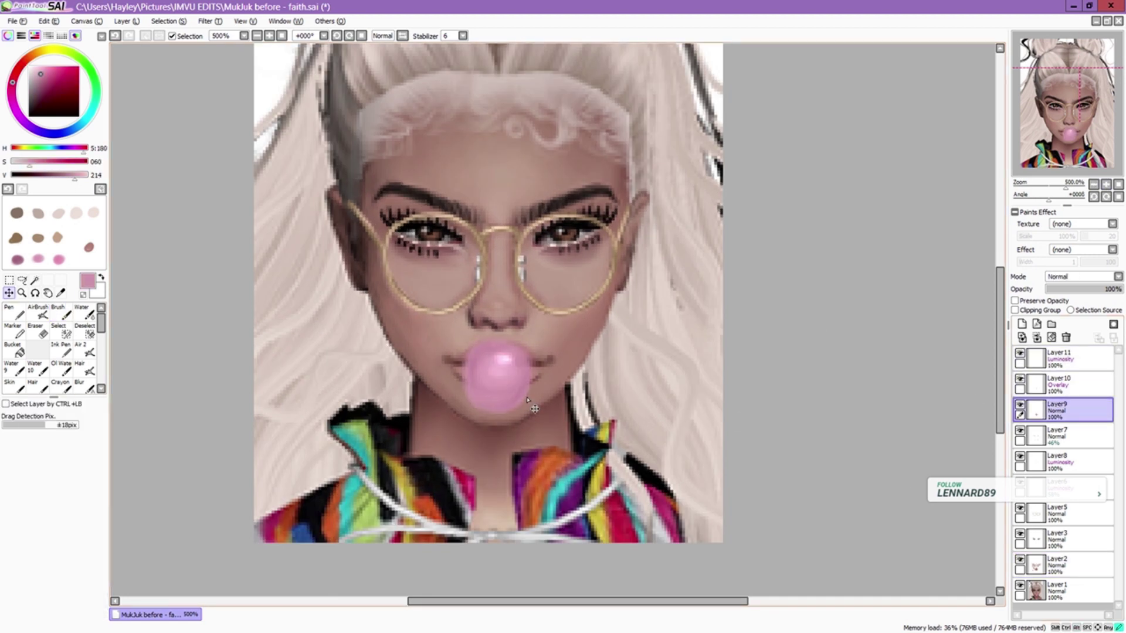
- Touch up the bubble on its visible layers and set the opacity of Layer9 to 90%, Layer10 to 76% and Layer11 to 90%
click(1071, 387)
click(1065, 356)
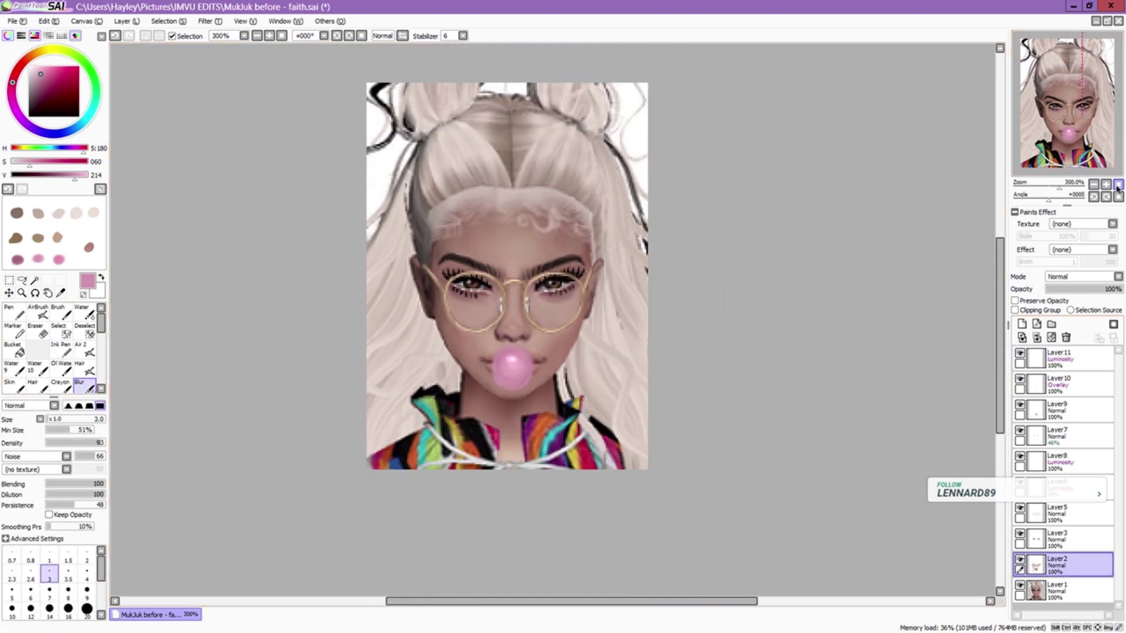
click(1106, 184)
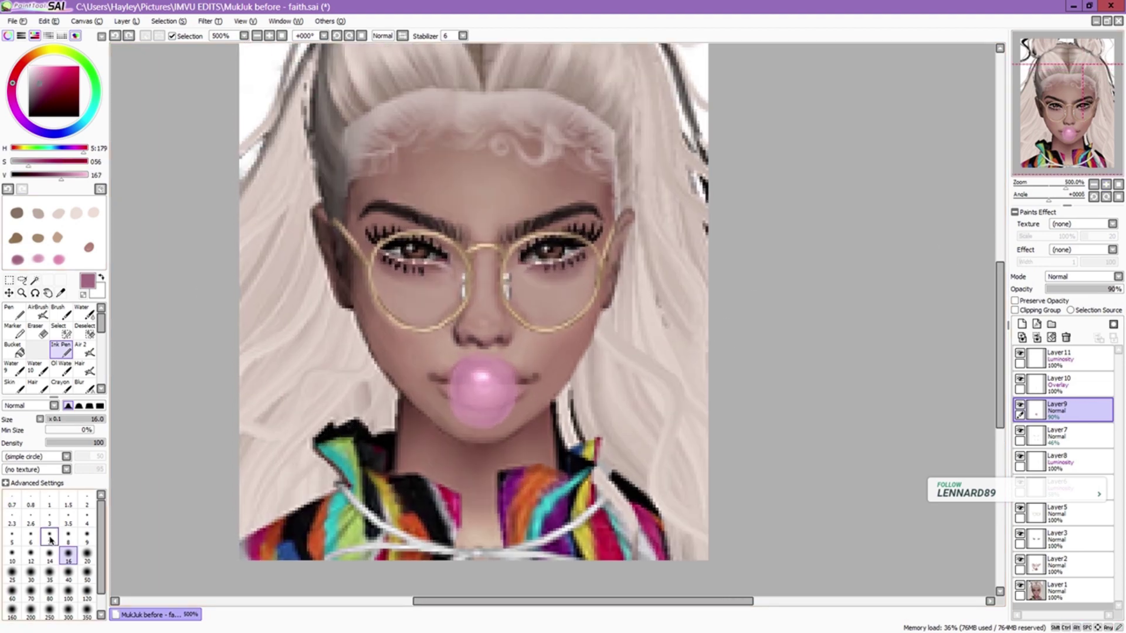
click(32, 499)
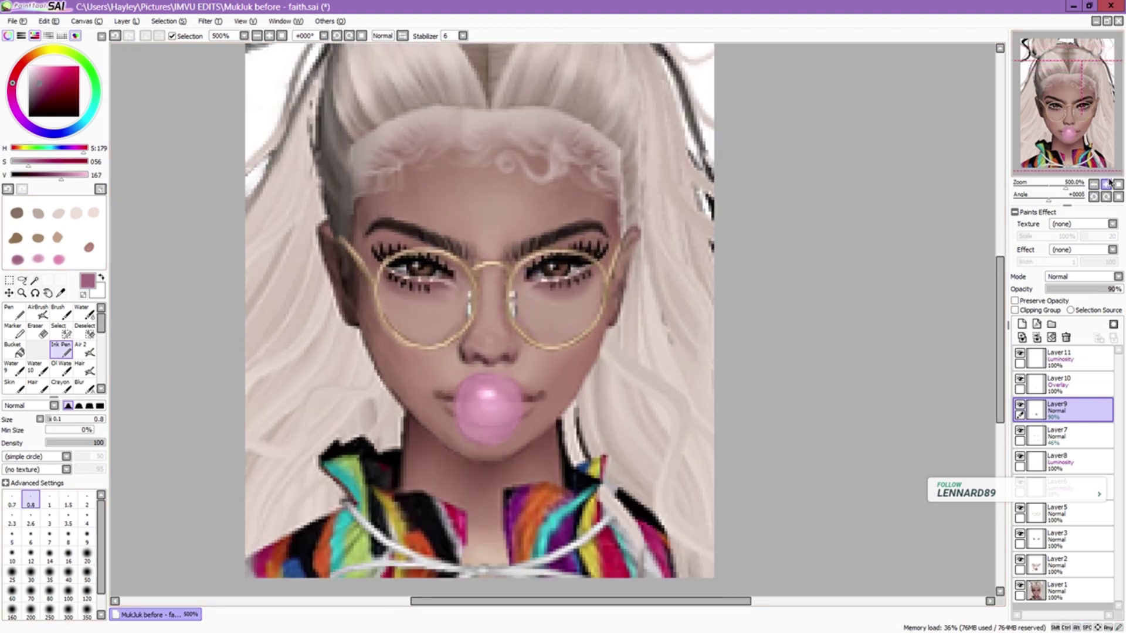
click(1032, 437)
key(b)
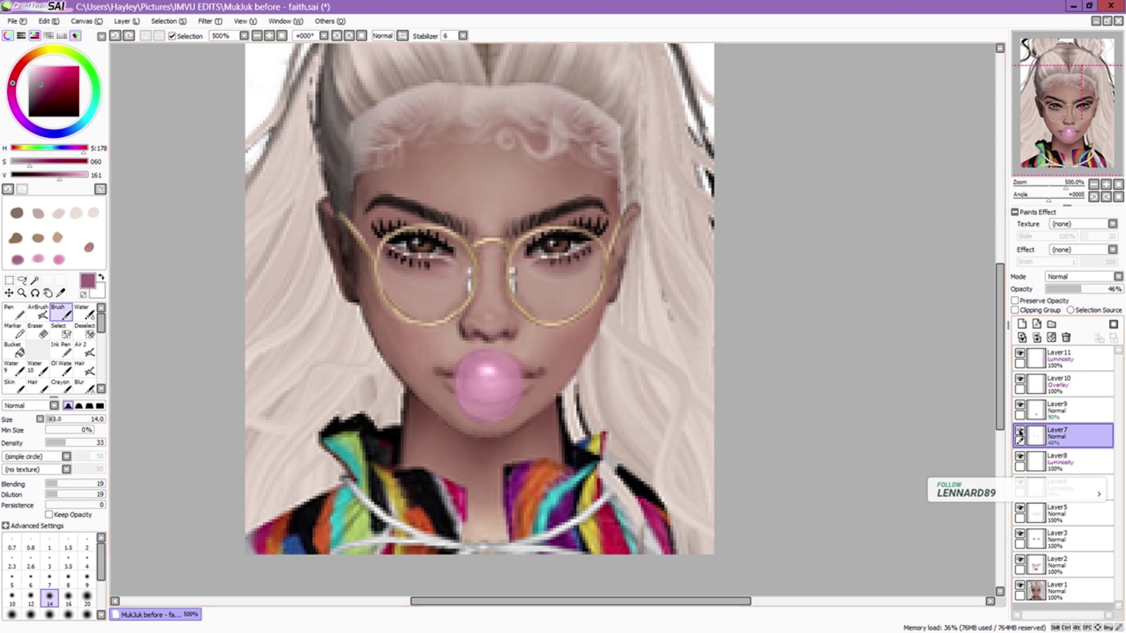
click(1055, 410)
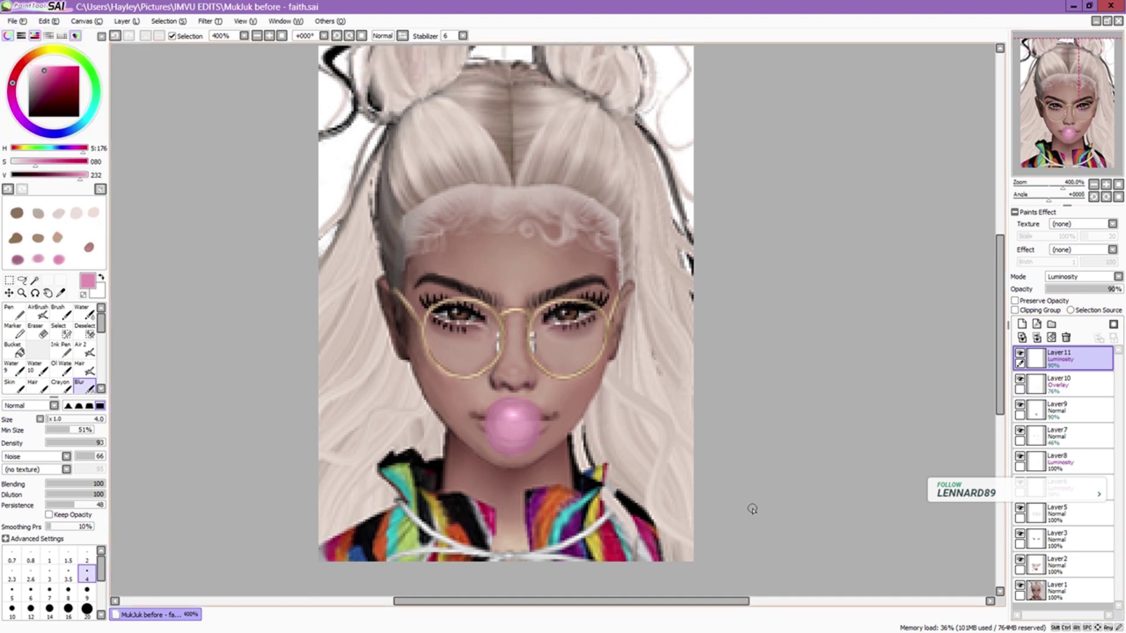
- Draw pale cream strand lines (H 108, S 26, V 239) along the hair on a new layer with the Ink Pen at size 1.5
click(1022, 324)
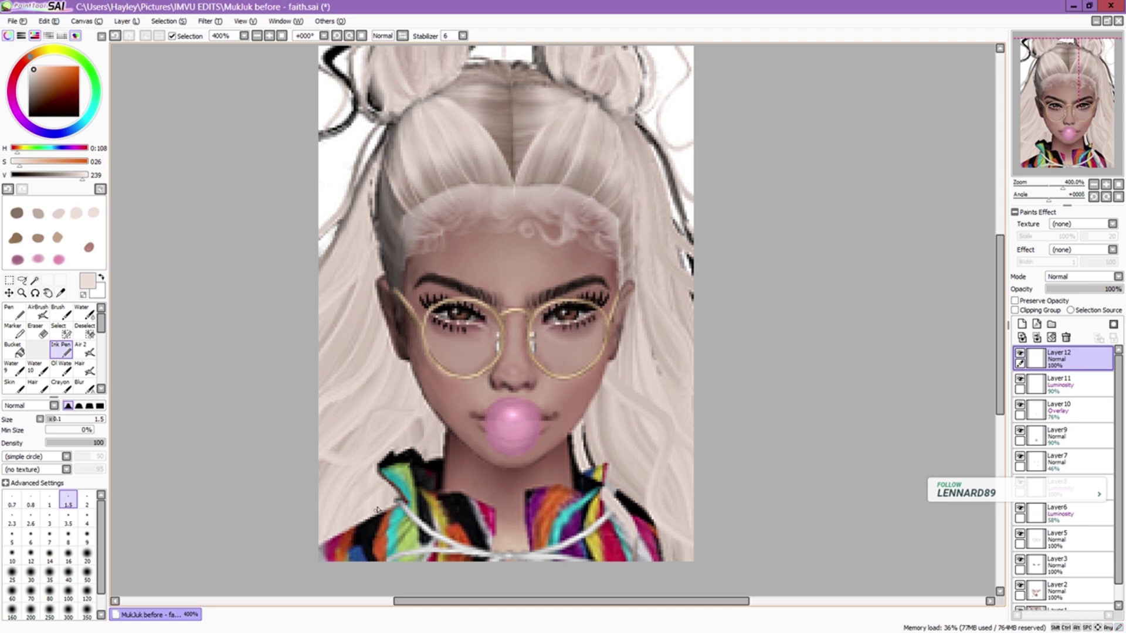
drag(666, 176, 679, 281)
mouse_move(661, 478)
mouse_down()
mouse_move(669, 437)
mouse_move(669, 457)
mouse_up()
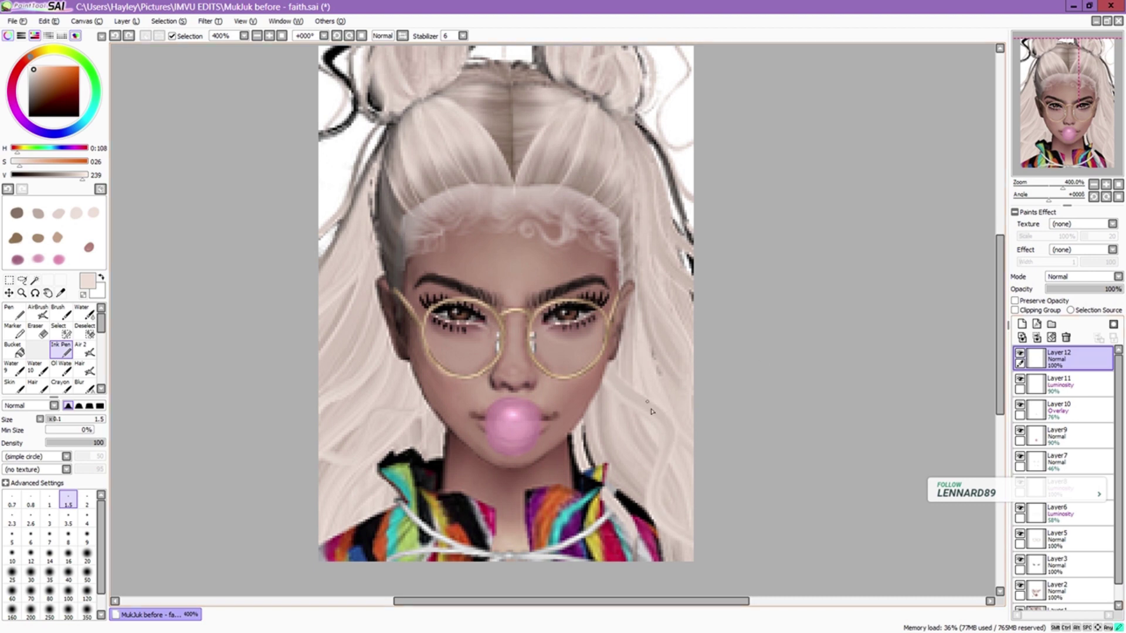
- Add a layer below Layer12 and start filling the outer left hair with grey-brown (H 117, S 37, V 136) at Ink Pen size 16
click(1022, 323)
drag(1062, 357, 1062, 384)
click(16, 213)
click(1064, 358)
alt+click(511, 120)
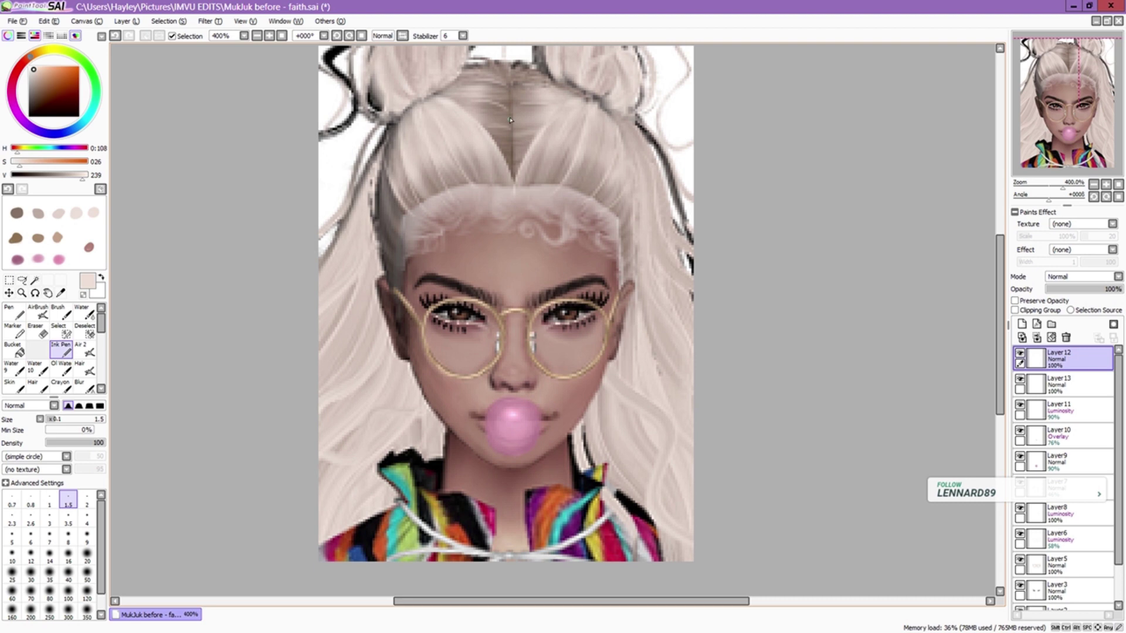
click(1062, 384)
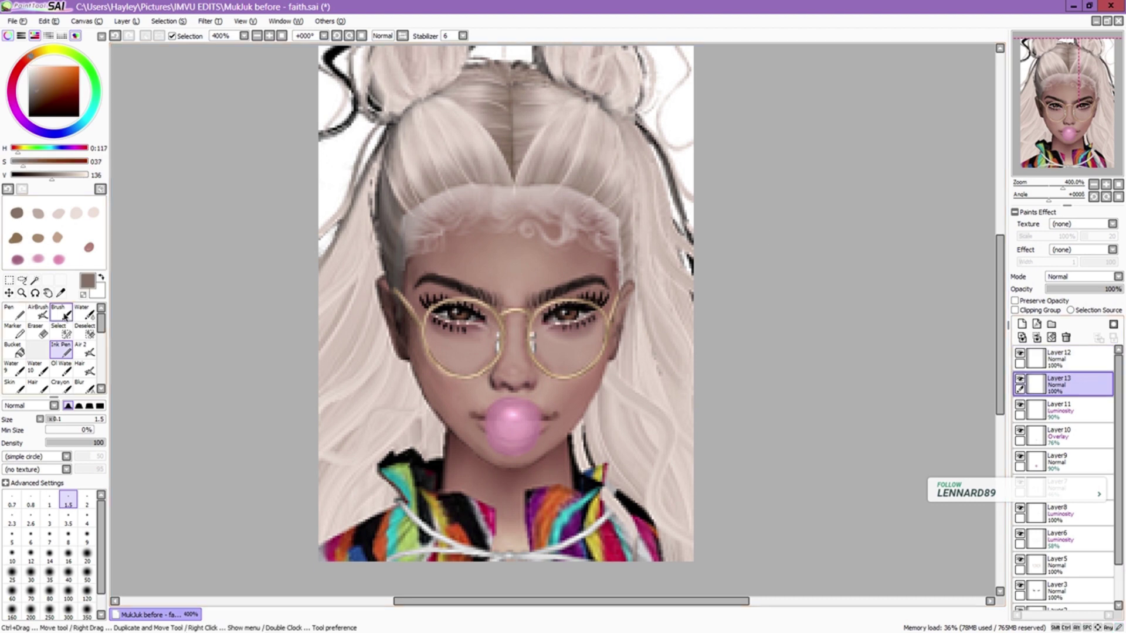
click(68, 554)
click(16, 213)
drag(346, 376, 332, 254)
- Add thin strands at size 0.7 on Layer12 and fill the lower left hair down to the collar with grey-brown on Layer13
click(1064, 358)
click(11, 498)
alt+click(510, 120)
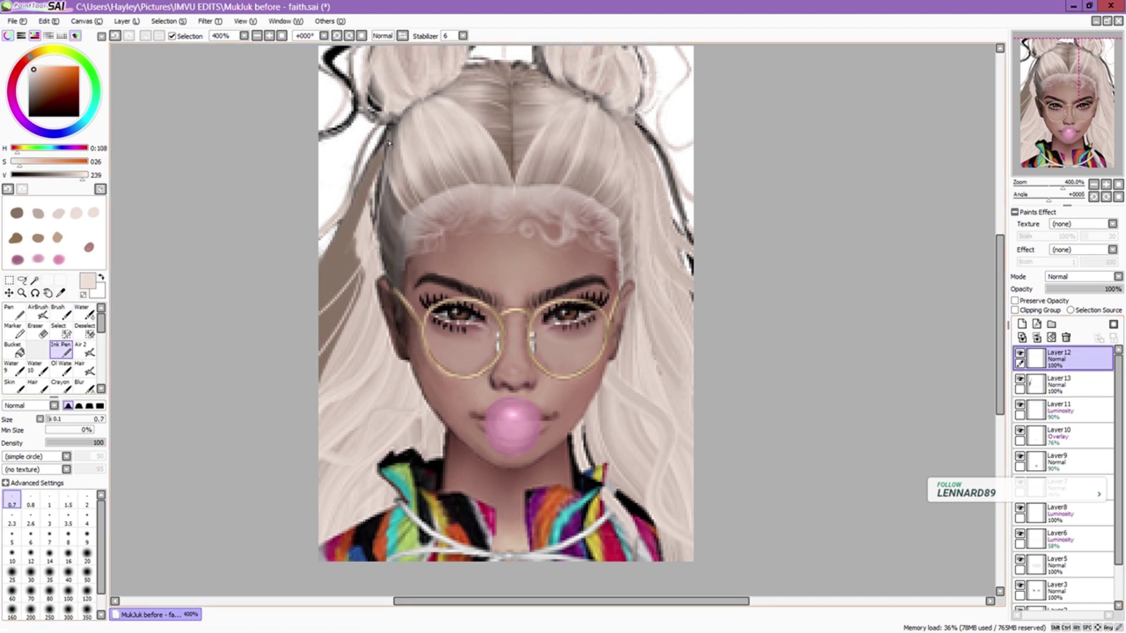
click(1061, 384)
click(16, 212)
click(68, 555)
drag(351, 516, 331, 316)
drag(328, 457, 352, 539)
mouse_move(405, 481)
mouse_down()
mouse_move(362, 517)
mouse_move(370, 497)
mouse_move(397, 500)
mouse_move(347, 495)
mouse_move(405, 446)
mouse_up()
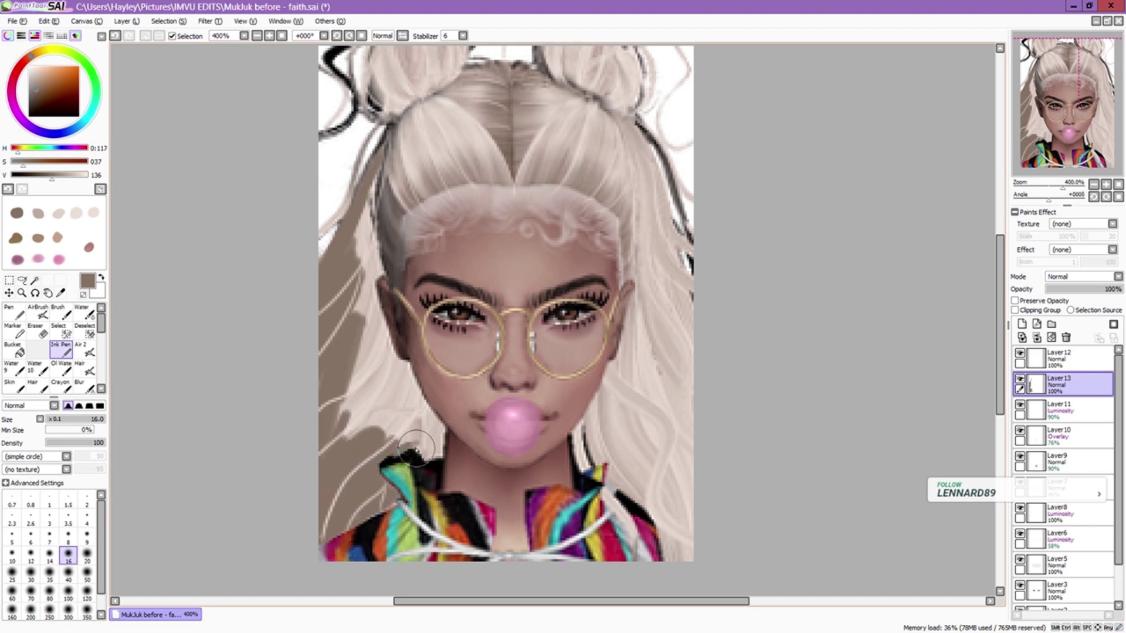
- Move Layer12 and Layer13 below Layer2 and fill the remaining left lengths and left bun with grey-brown
drag(1062, 384, 1062, 586)
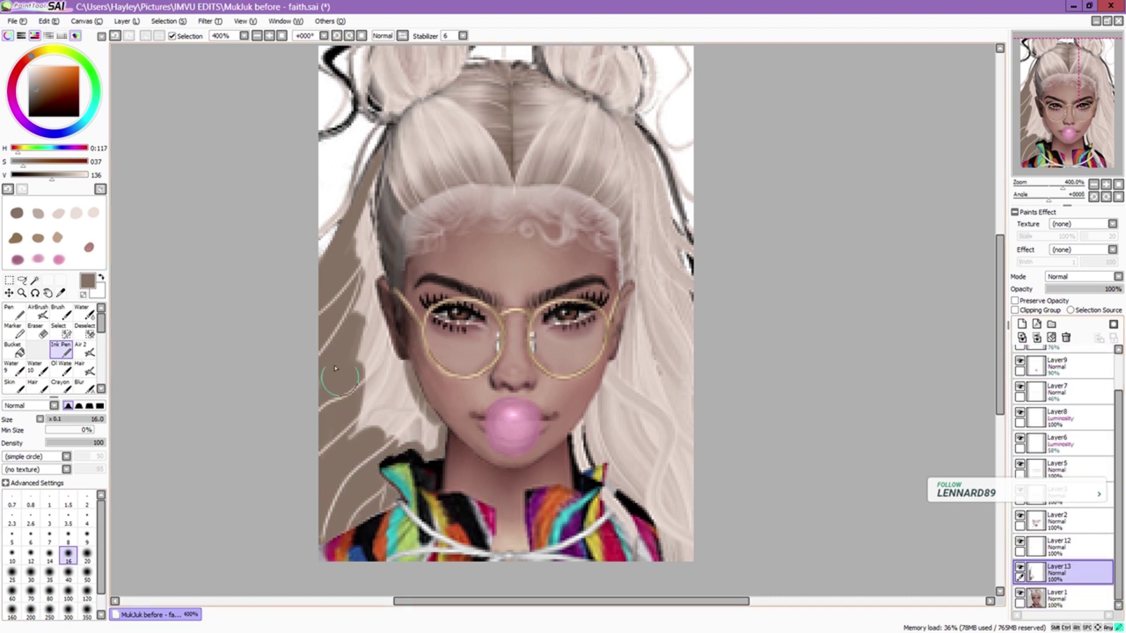
drag(445, 464, 375, 329)
mouse_move(422, 434)
mouse_down()
mouse_move(393, 354)
mouse_move(436, 421)
mouse_move(355, 307)
mouse_move(372, 269)
mouse_move(421, 408)
mouse_move(371, 216)
mouse_move(397, 122)
mouse_move(396, 134)
mouse_move(365, 101)
mouse_move(425, 76)
mouse_move(375, 76)
mouse_up()
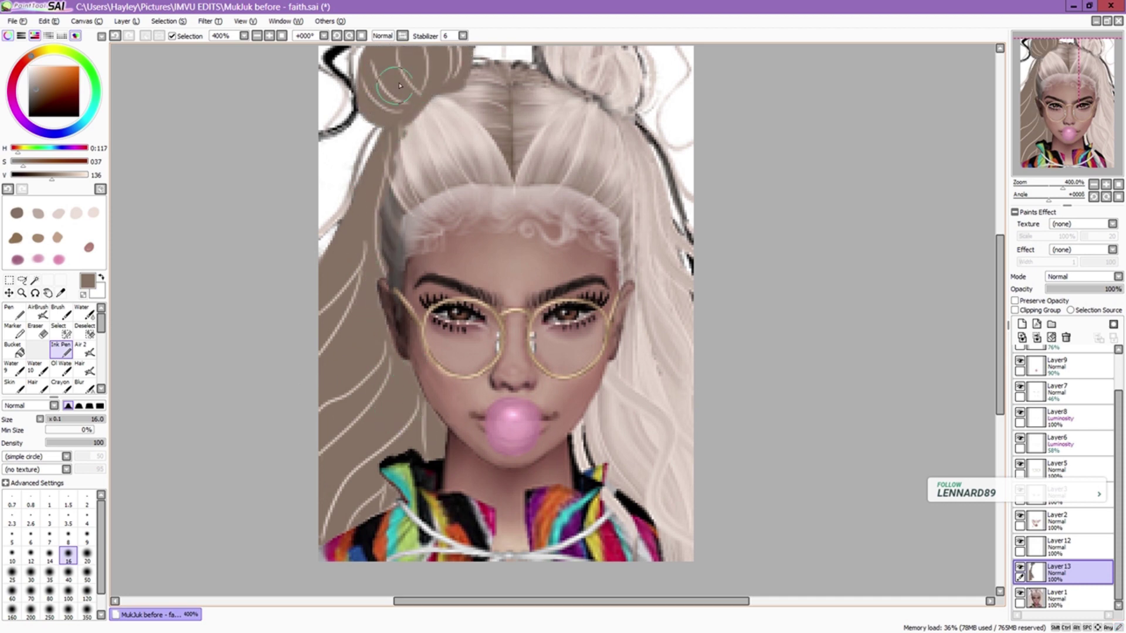
- Fill the crown above the hairline and around the parting with grey-brown on Layer13 using the Ink Pen at size 16
drag(1029, 129, 1025, 122)
mouse_move(361, 100)
mouse_down()
mouse_move(349, 262)
mouse_move(449, 187)
mouse_move(412, 299)
mouse_up()
mouse_move(422, 229)
mouse_down()
mouse_move(651, 252)
mouse_move(633, 316)
mouse_up()
mouse_move(422, 188)
mouse_down()
mouse_move(587, 117)
mouse_move(499, 76)
mouse_up()
- Paint the hair parting in a sampled skin tone (H 97, S 50, V 190) at size 2 and clean up stray paint with the Eraser
click(86, 500)
alt+click(527, 209)
drag(527, 209, 526, 108)
key(e)
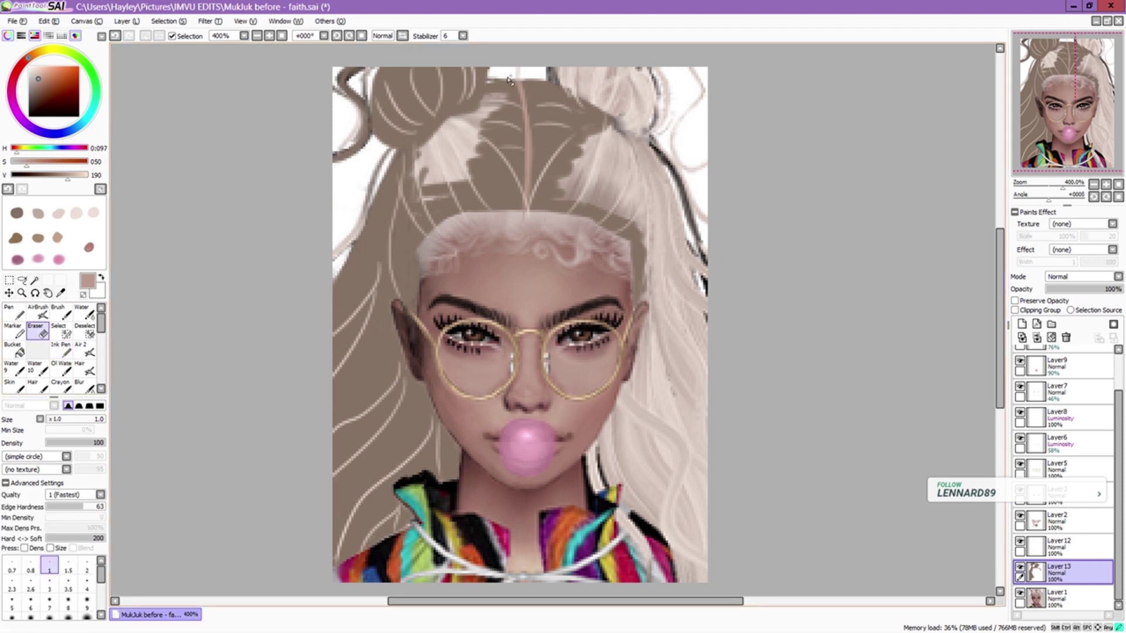
- Fill the rest of the crown, the right bun and the right lengths with grey-brown (H 117, S 37, V 136) at Ink Pen size 16
click(61, 350)
click(37, 71)
alt+click(525, 179)
click(68, 555)
mouse_move(417, 188)
mouse_down()
mouse_move(616, 152)
mouse_move(557, 88)
mouse_move(655, 97)
mouse_move(680, 281)
mouse_move(642, 81)
mouse_up()
drag(663, 253, 636, 368)
mouse_move(610, 425)
mouse_down()
mouse_move(631, 543)
mouse_move(610, 422)
mouse_move(681, 563)
mouse_move(621, 487)
mouse_move(675, 533)
mouse_up()
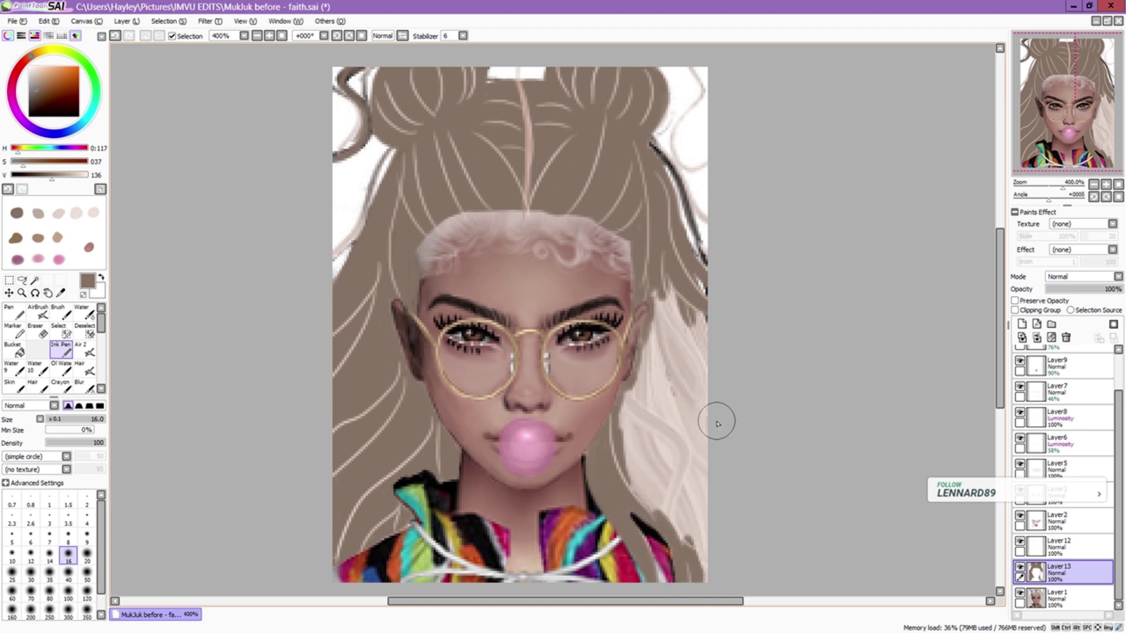
mouse_move(696, 417)
mouse_down()
mouse_move(671, 406)
mouse_move(646, 350)
mouse_move(652, 380)
mouse_move(607, 435)
mouse_move(679, 305)
mouse_move(656, 263)
mouse_move(716, 411)
mouse_move(690, 539)
mouse_move(633, 452)
mouse_up()
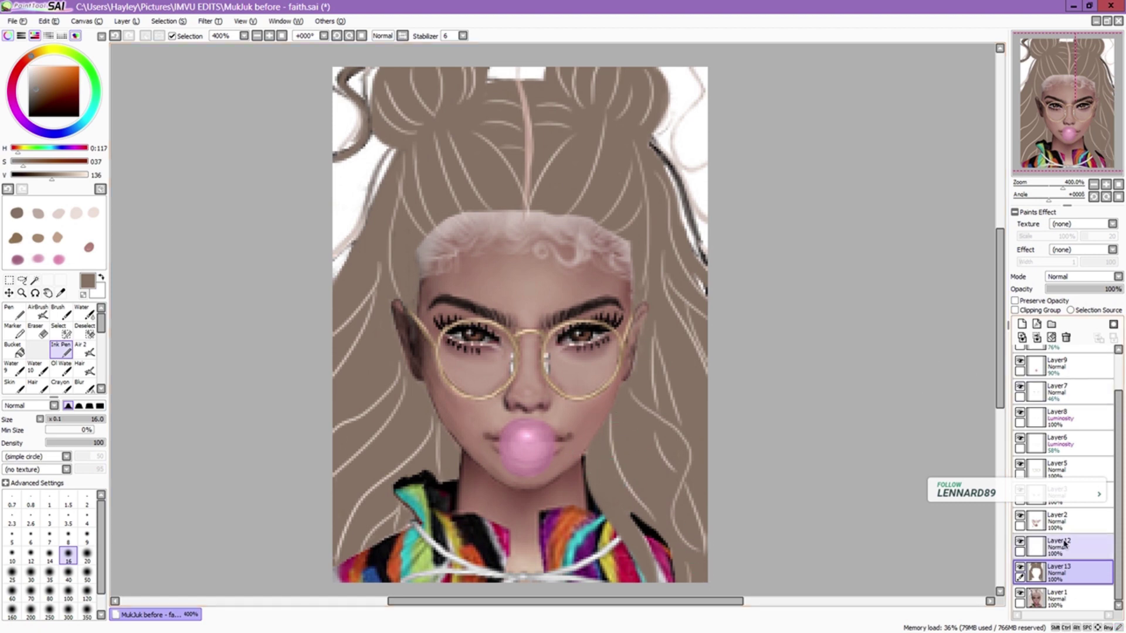
- Touch up the right face edge on Layer2 at size 0.7 and cover the dark strands beside the right hair with grey-brown on Layer13
click(1058, 521)
click(12, 500)
alt+click(619, 386)
click(68, 555)
click(1058, 568)
alt+click(666, 170)
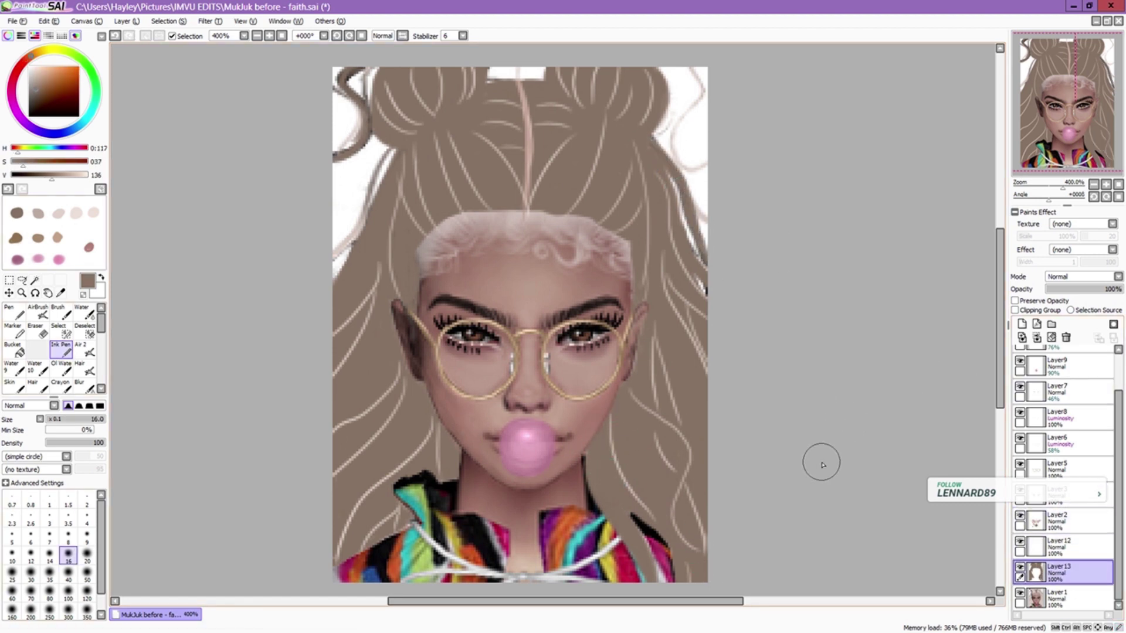
- Draw light beige strands (H 105, S 29, V 190) down the left hair lengths on a new layer above Layer13 with the Ink Pen at size 7
scroll(823, 465, down, 1)
click(1021, 324)
alt+click(633, 411)
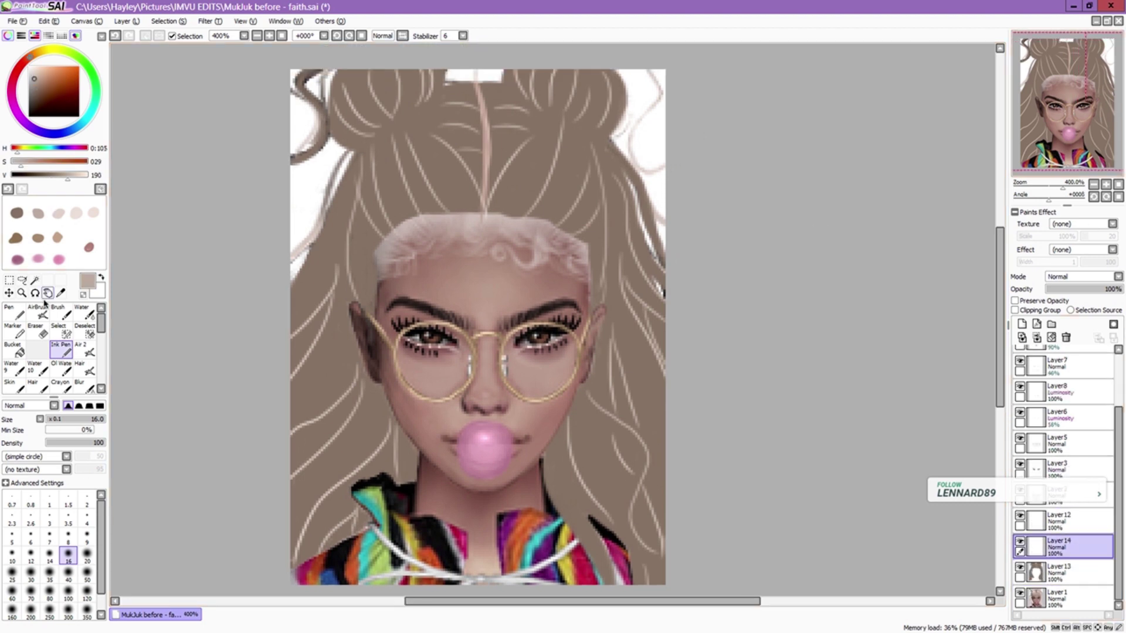
click(87, 517)
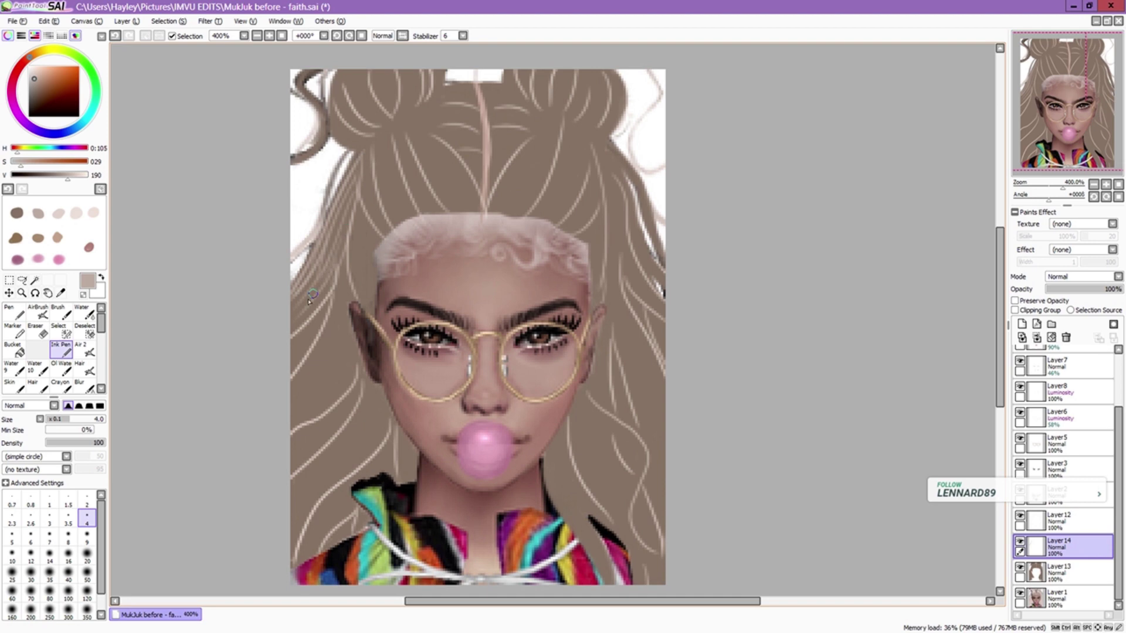
key(bracketright)
key(bracketright)
key(bracketright)
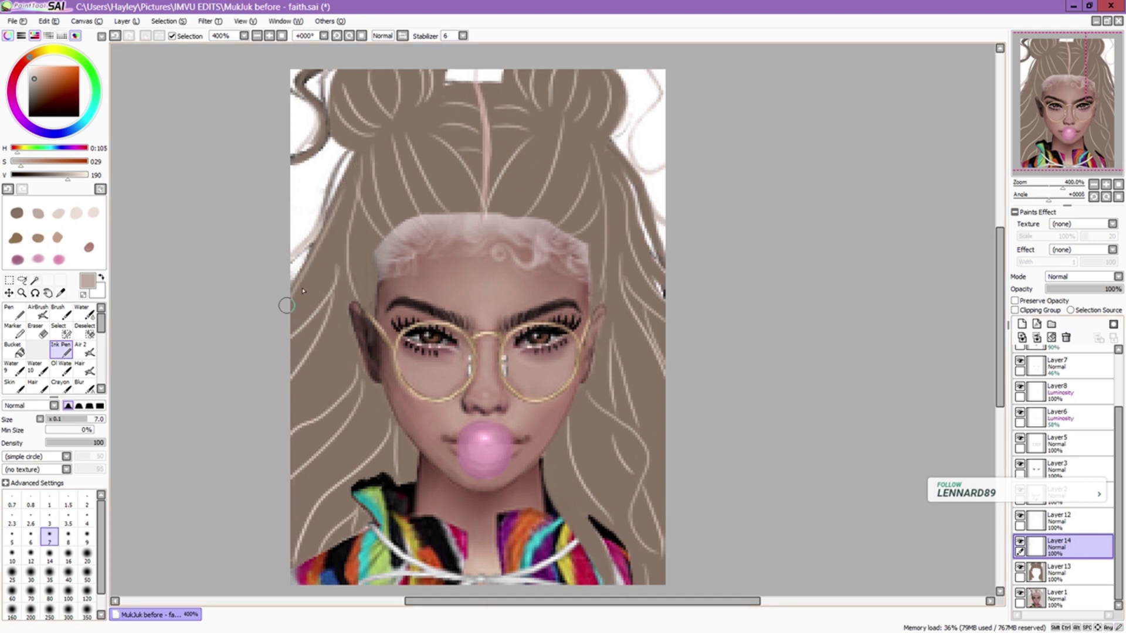
drag(354, 189, 302, 286)
key(ctrl+z)
drag(357, 178, 305, 305)
drag(348, 223, 302, 323)
drag(359, 282, 293, 392)
mouse_move(363, 323)
mouse_down()
mouse_move(288, 426)
mouse_move(290, 449)
mouse_up()
mouse_move(360, 375)
mouse_down()
mouse_move(293, 469)
mouse_move(293, 540)
mouse_up()
drag(384, 457, 324, 519)
drag(359, 482, 302, 572)
drag(364, 253, 354, 305)
- Draw the same beige strands from the left bun across the left crown to the hairline
drag(404, 153, 376, 223)
mouse_move(389, 176)
mouse_down()
mouse_move(361, 270)
mouse_move(355, 233)
mouse_up()
mouse_move(414, 147)
mouse_down()
mouse_move(378, 218)
mouse_move(388, 215)
mouse_up()
drag(447, 126, 413, 197)
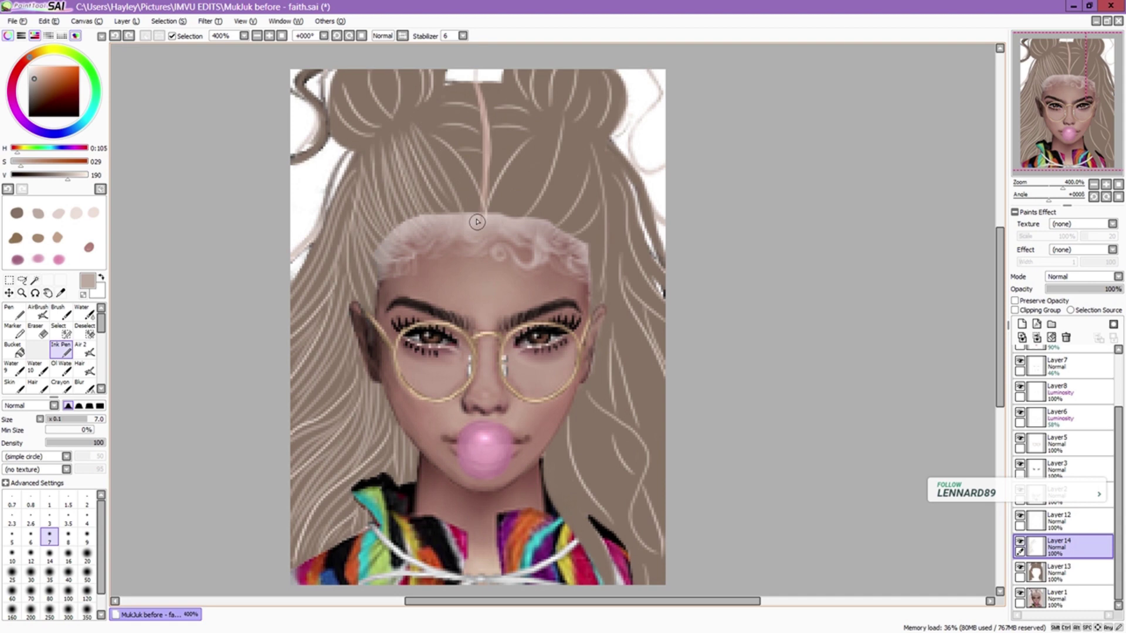
- Draw the beige strands from the right bun down the right crown to the hairline at size 7
drag(549, 115, 499, 210)
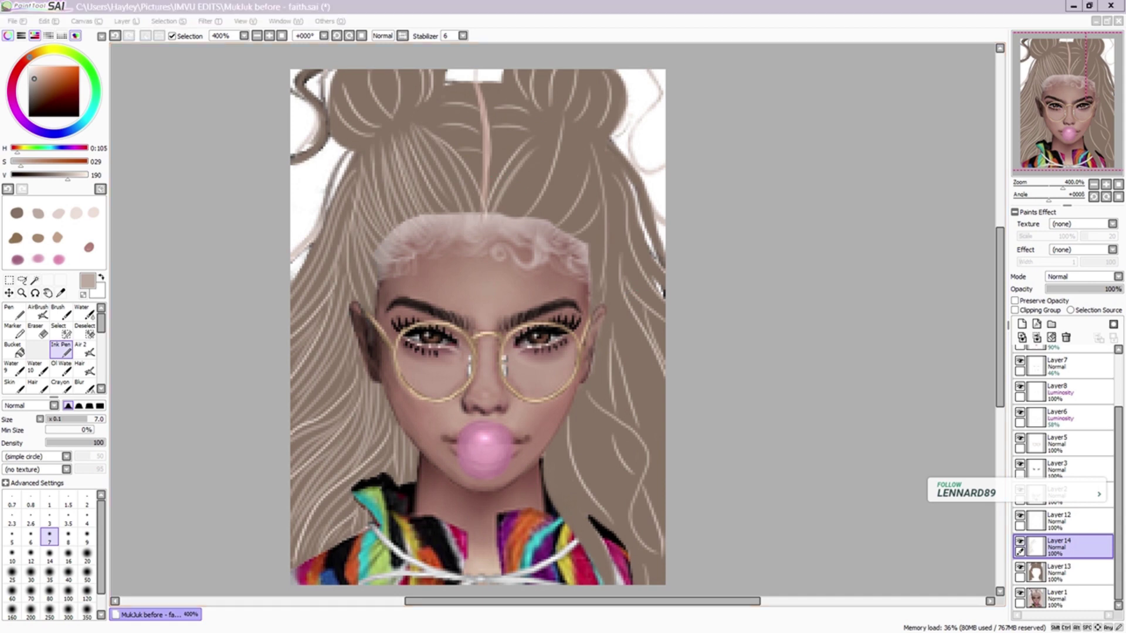
key(alt+Tab)
key(ctrl+z)
mouse_move(542, 135)
mouse_down()
mouse_move(495, 217)
mouse_move(515, 217)
mouse_up()
drag(577, 153, 541, 225)
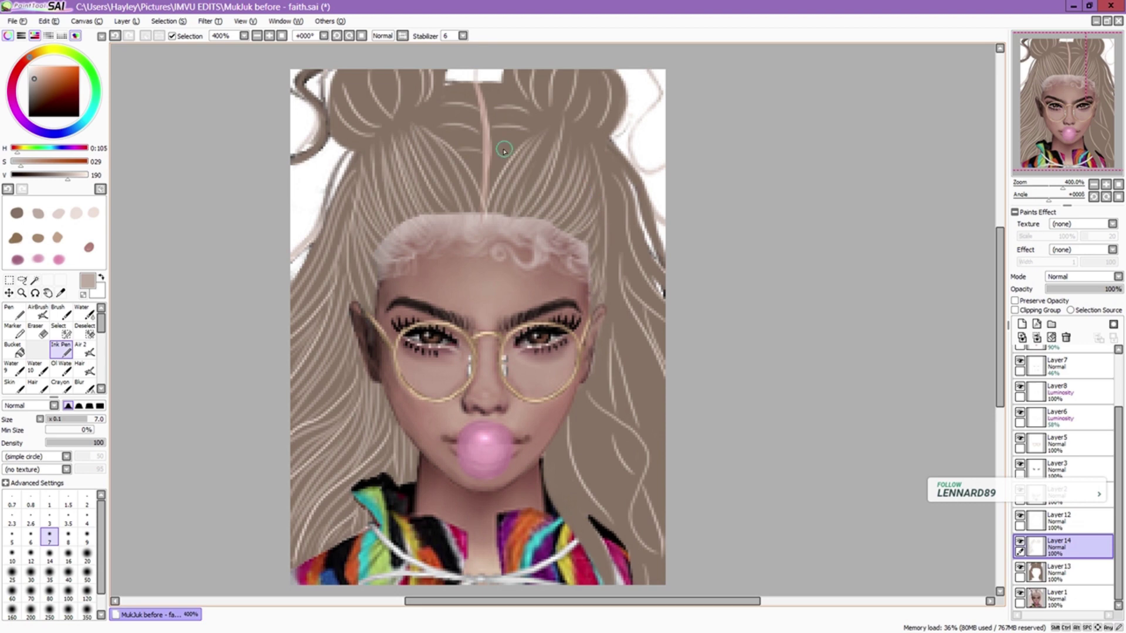
- Sketch short grey-brown strokes (H 117, S 37, V 136) over the skin of the centre parting on Layer13 at Ink Pen size 2
alt+click(503, 172)
key(bracketleft)
key(bracketleft)
key(bracketleft)
key(bracketleft)
key(bracketleft)
key(bracketleft)
key(bracketleft)
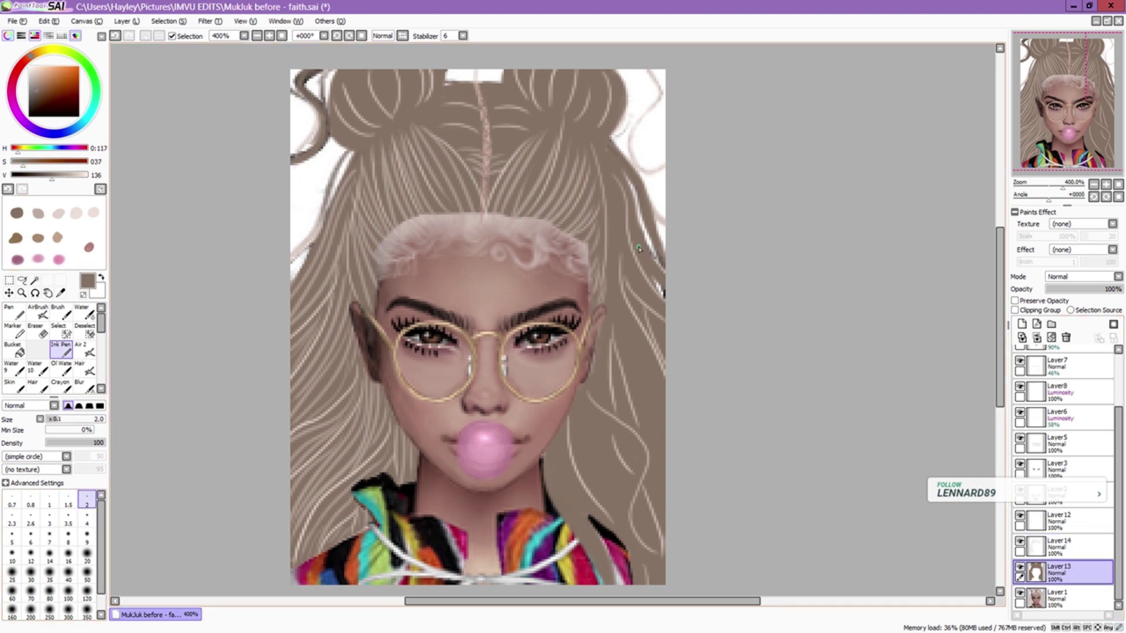
key(alt+Tab)
- Draw beige strands (H 105, S 29, V 190) from both buns to the parting across the upper crown at size 7
alt+click(592, 200)
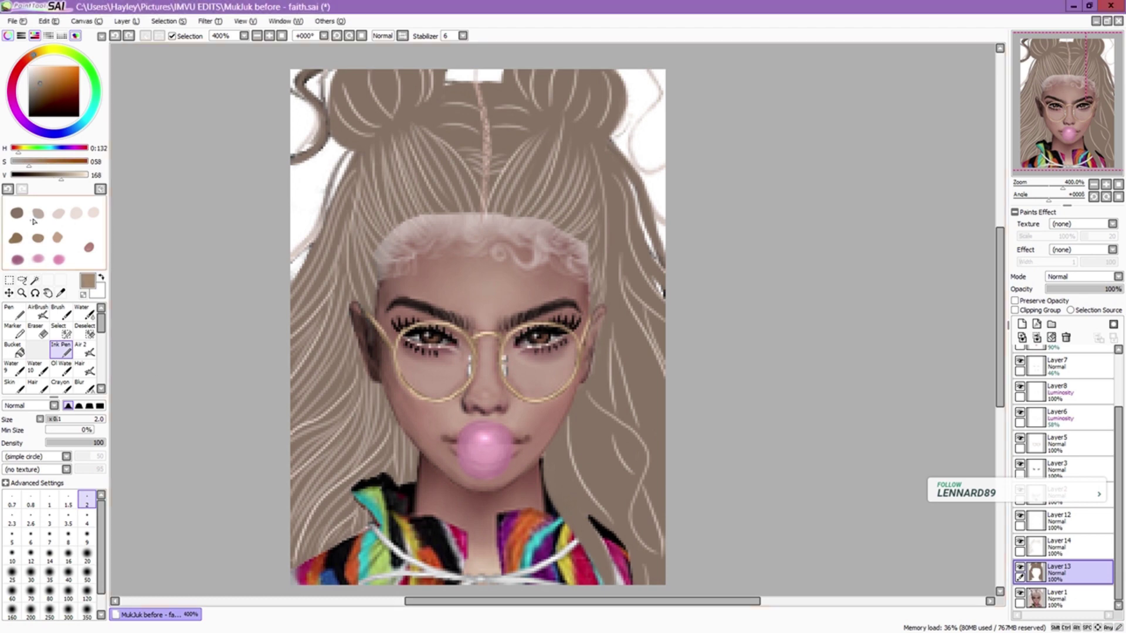
key(bracketright)
key(bracketright)
key(bracketright)
key(bracketright)
key(bracketright)
key(bracketright)
key(bracketright)
key(bracketright)
drag(437, 134, 487, 113)
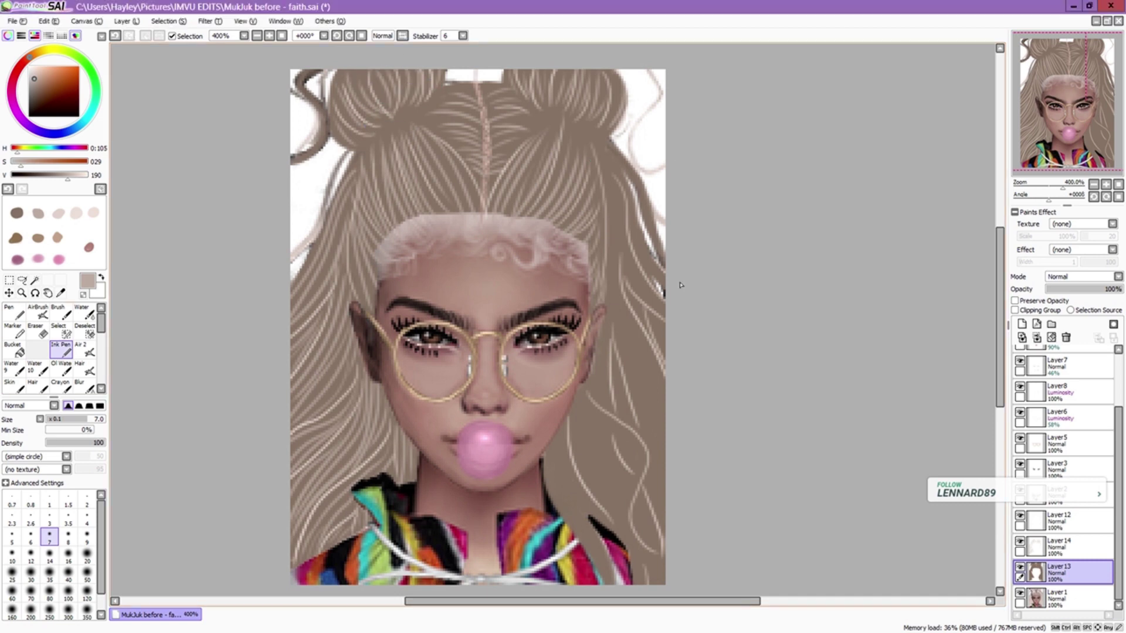
- Blend the crown into the pale hairline on Layer13 with grey-brown Ink Pen strokes at size 5 and the Water 10 brush
alt+click(461, 438)
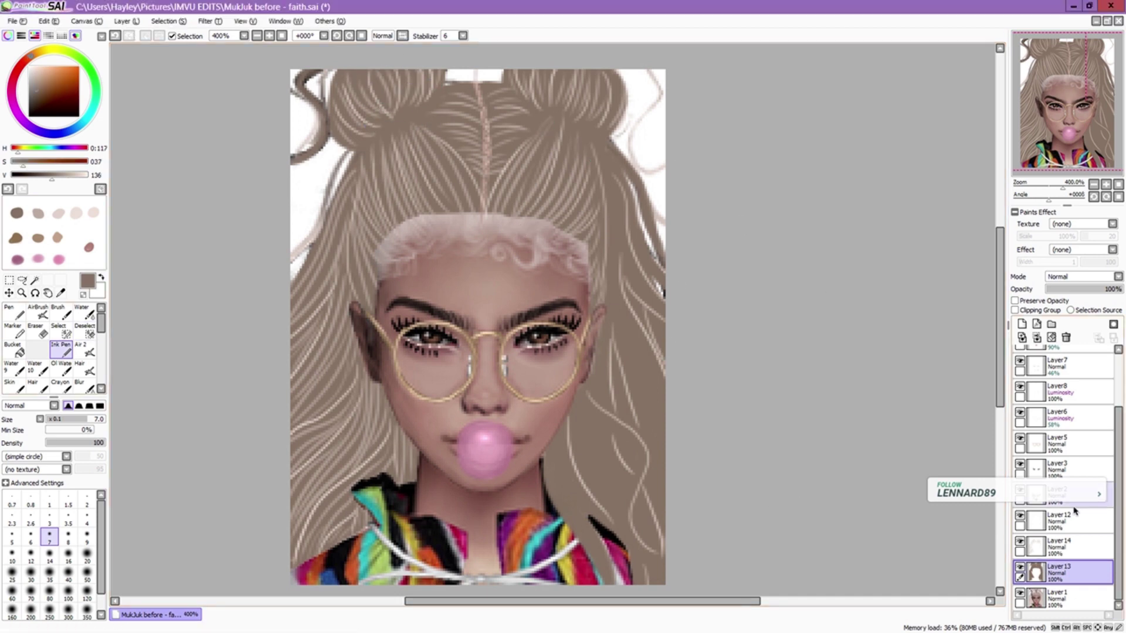
click(84, 384)
click(61, 349)
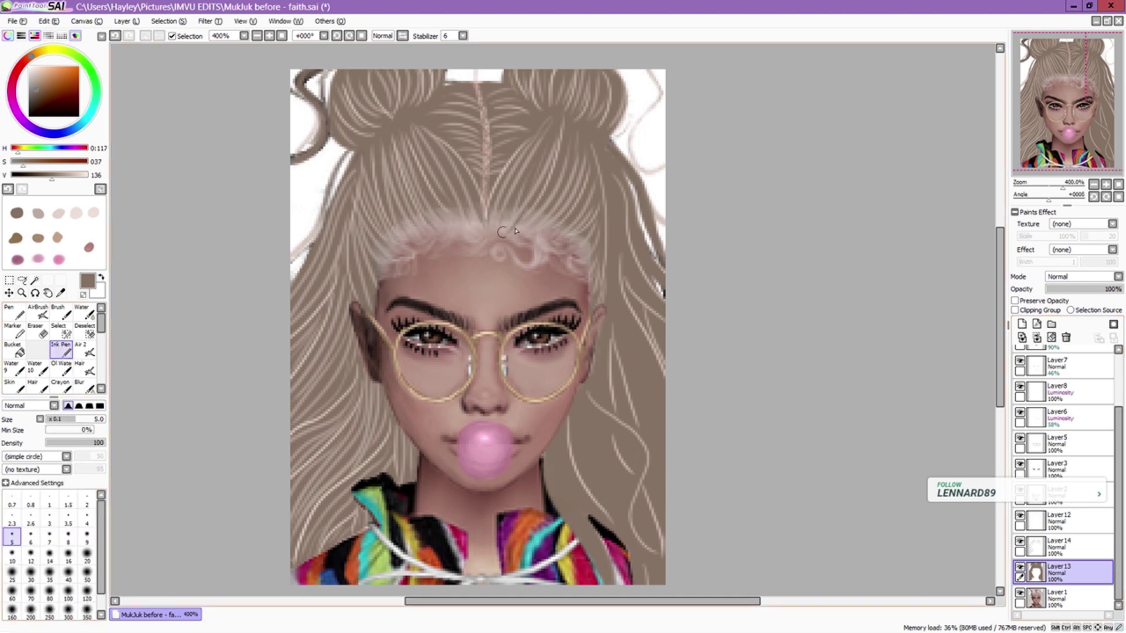
click(34, 367)
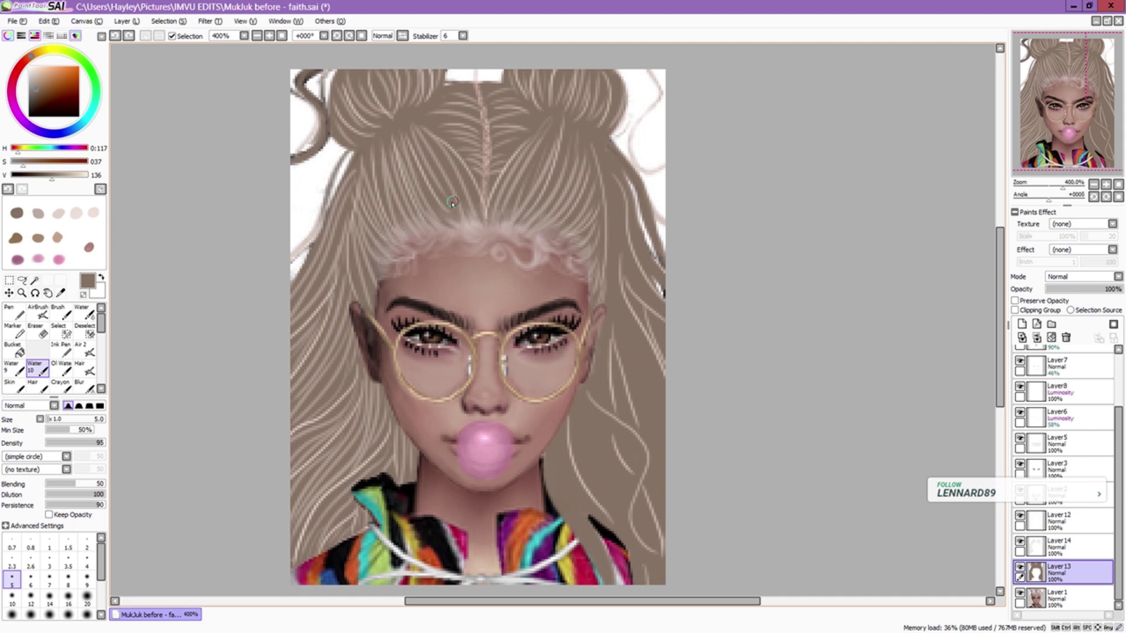
drag(575, 245, 563, 231)
- Draw beige strands (H 105, S 29, V 190) down the right hair lengths on Layer14 with the Ink Pen at size 7
click(1058, 543)
click(61, 348)
alt+click(584, 125)
drag(584, 123, 637, 201)
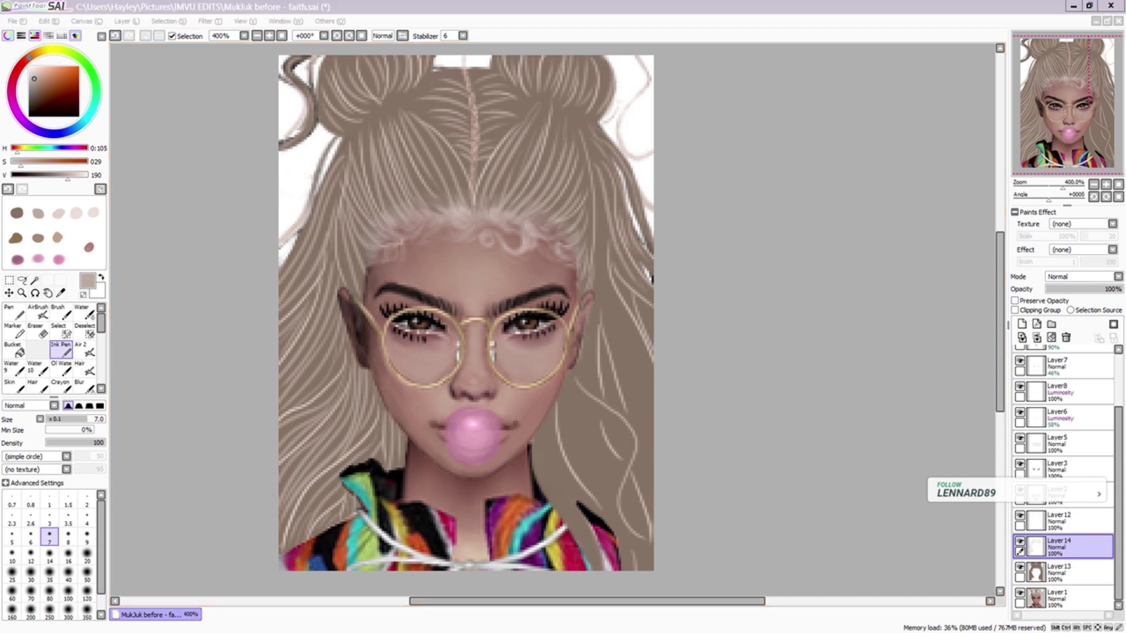
drag(603, 256, 642, 390)
drag(610, 316, 645, 428)
drag(610, 352, 640, 469)
drag(592, 404, 622, 511)
drag(564, 384, 619, 531)
mouse_move(604, 387)
mouse_down()
mouse_move(563, 493)
mouse_move(569, 478)
mouse_up()
drag(592, 414, 548, 516)
drag(586, 440, 562, 498)
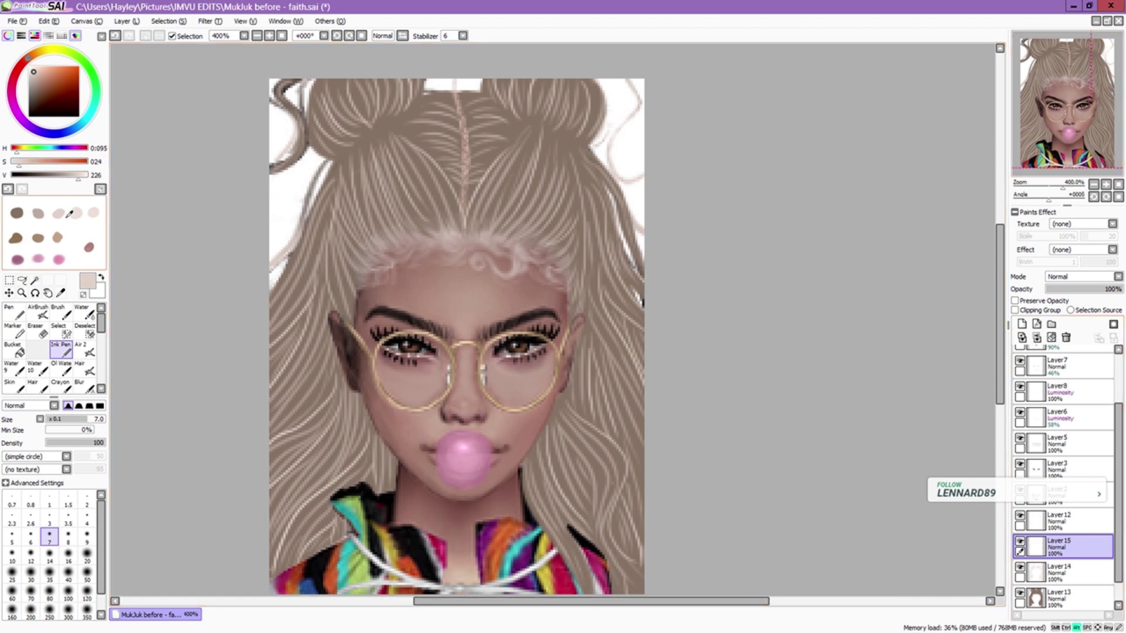
- Draw lighter strands (H 95, S 24, V 226) down the left hair lengths on the layer above Layer14 at Ink Pen size 5
key(bracketleft)
key(bracketleft)
drag(288, 96, 275, 173)
drag(343, 170, 270, 311)
drag(334, 210, 271, 328)
mouse_move(319, 270)
mouse_down()
mouse_move(271, 364)
mouse_move(271, 413)
mouse_up()
drag(326, 331, 271, 428)
drag(338, 351, 271, 449)
drag(343, 380, 271, 481)
drag(343, 351, 271, 528)
drag(350, 387, 277, 516)
drag(317, 474, 273, 540)
mouse_move(371, 399)
mouse_down()
mouse_move(350, 462)
mouse_move(308, 502)
mouse_up()
drag(371, 452, 281, 580)
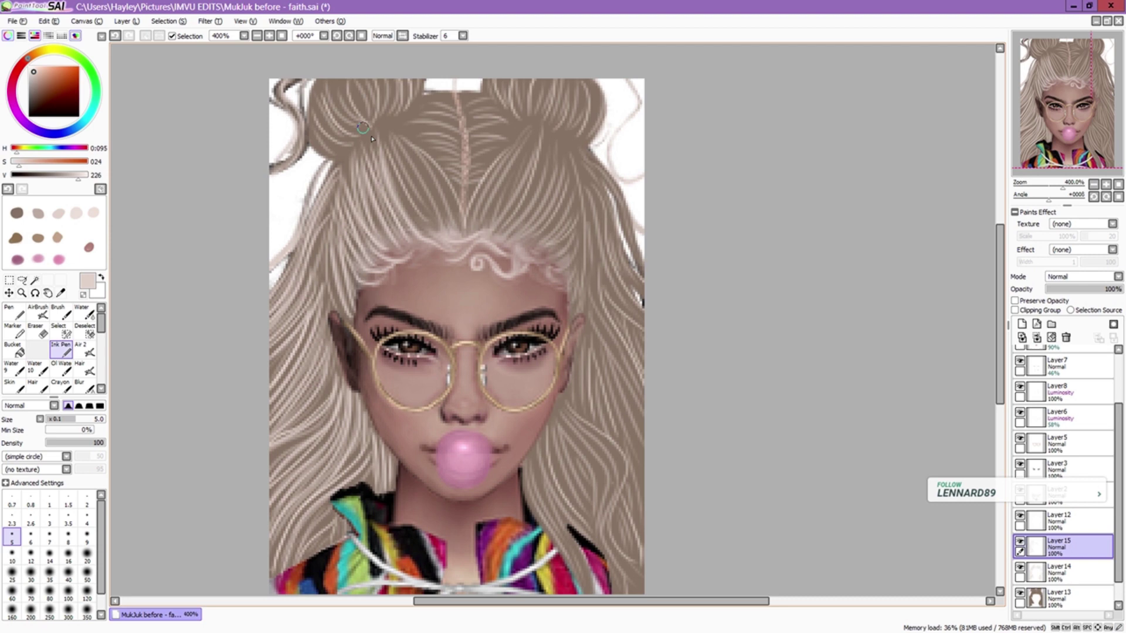
- Add the same lighter strands from both buns down the front crown to the hairline at size 5
mouse_move(384, 126)
mouse_down()
mouse_move(440, 235)
mouse_move(442, 218)
mouse_up()
mouse_move(390, 137)
mouse_down()
mouse_move(443, 235)
mouse_move(466, 232)
mouse_up()
mouse_move(530, 126)
mouse_down()
mouse_move(475, 234)
mouse_move(496, 231)
mouse_up()
drag(557, 153, 510, 241)
drag(568, 165, 544, 237)
drag(572, 193, 522, 261)
drag(577, 226, 548, 261)
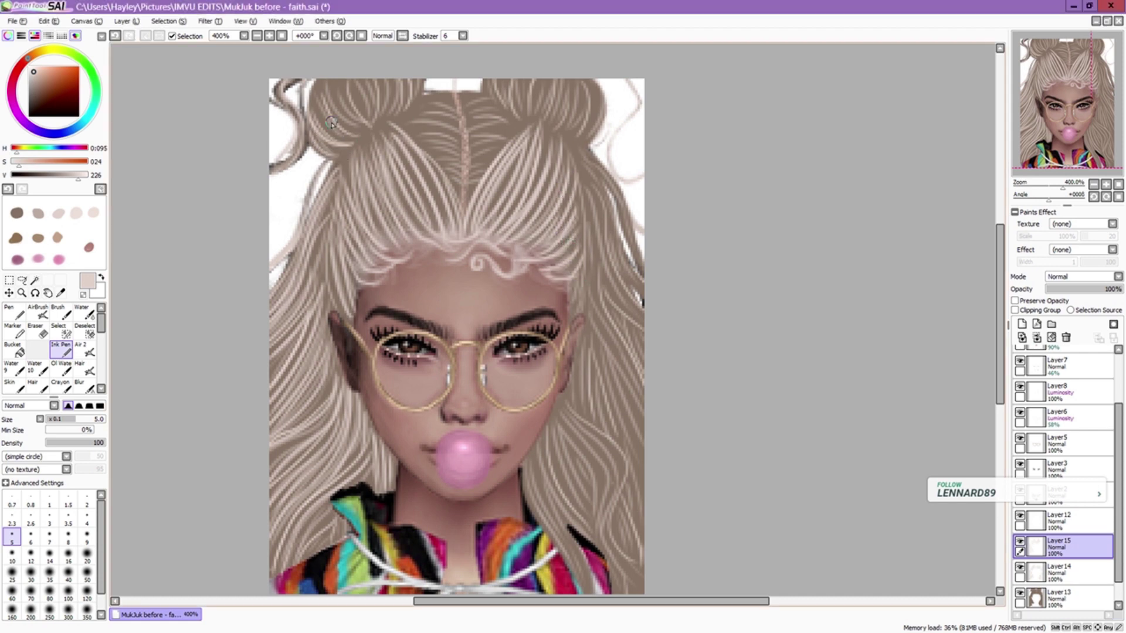
- Draw the lighter strands over both buns and from the buns to the centre parting
mouse_move(363, 124)
mouse_down()
mouse_move(355, 94)
mouse_move(411, 79)
mouse_up()
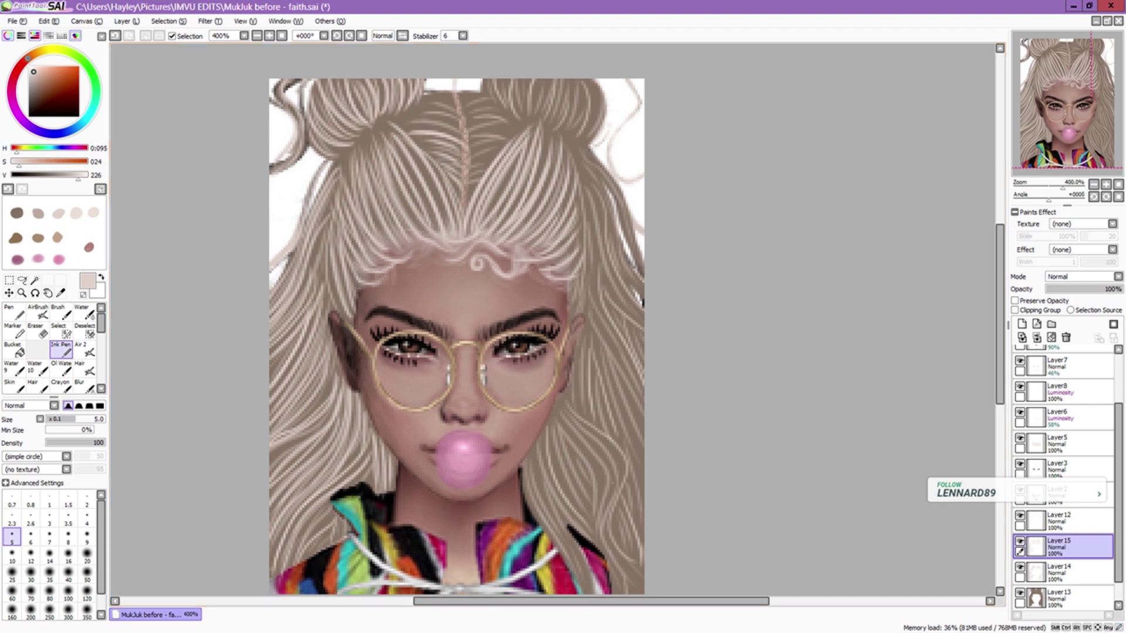
drag(431, 135, 460, 107)
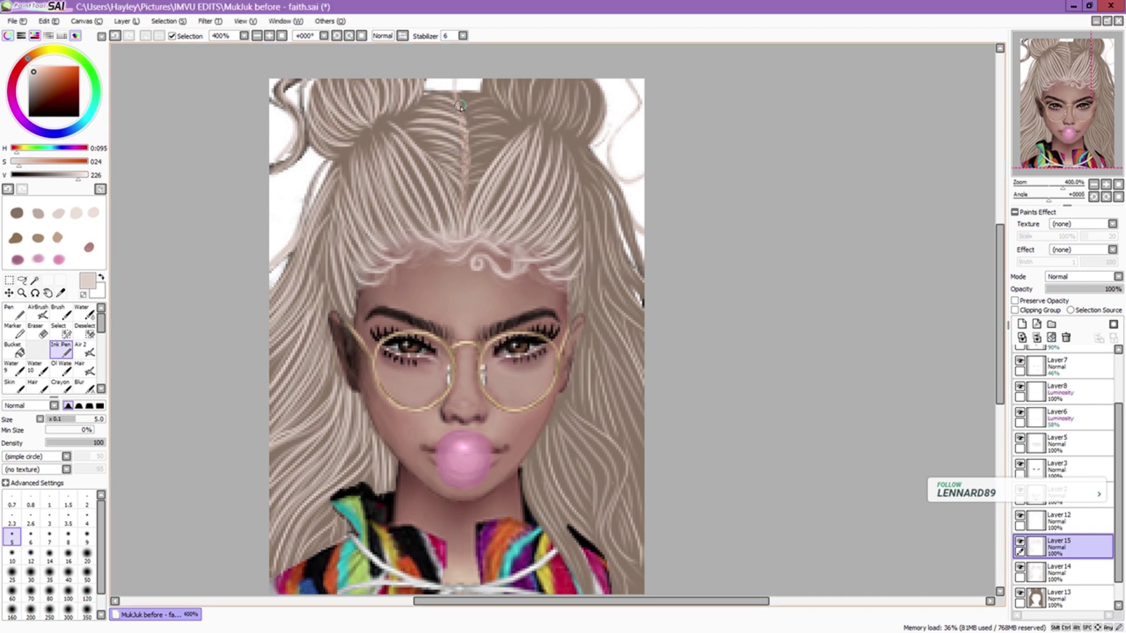
mouse_move(490, 183)
mouse_down()
mouse_move(501, 141)
mouse_move(484, 116)
mouse_up()
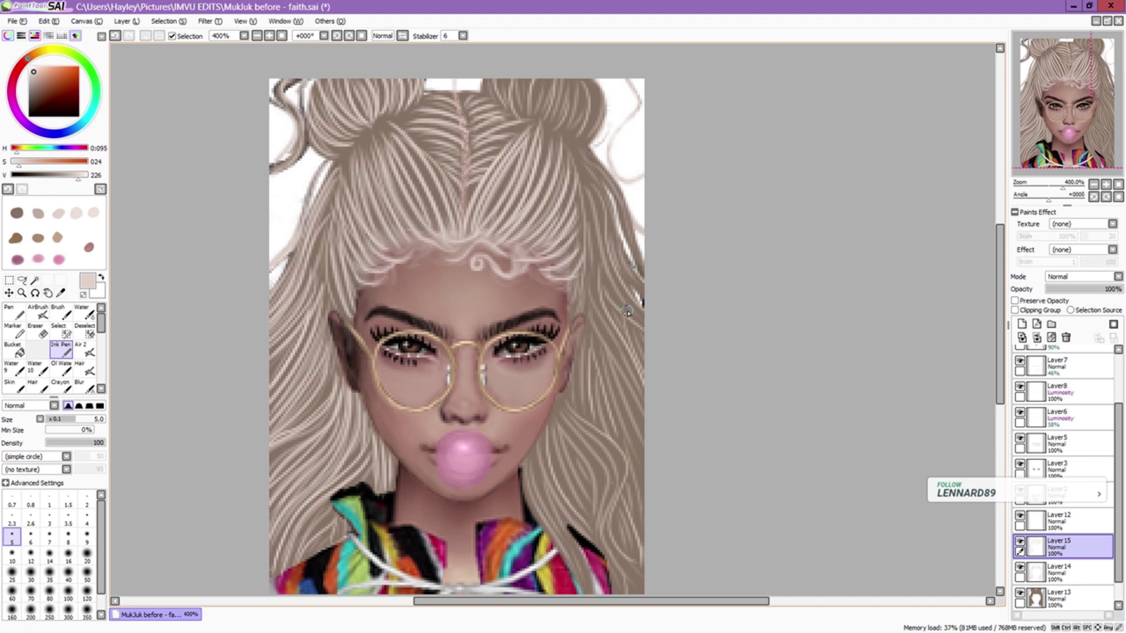
drag(621, 98, 601, 84)
drag(497, 99, 569, 59)
- Draw the lighter strands down the right hair lengths on Layer15
mouse_move(546, 532)
mouse_down()
mouse_move(519, 440)
mouse_move(598, 541)
mouse_move(563, 411)
mouse_move(587, 528)
mouse_move(613, 560)
mouse_move(560, 434)
mouse_up()
drag(554, 126, 613, 207)
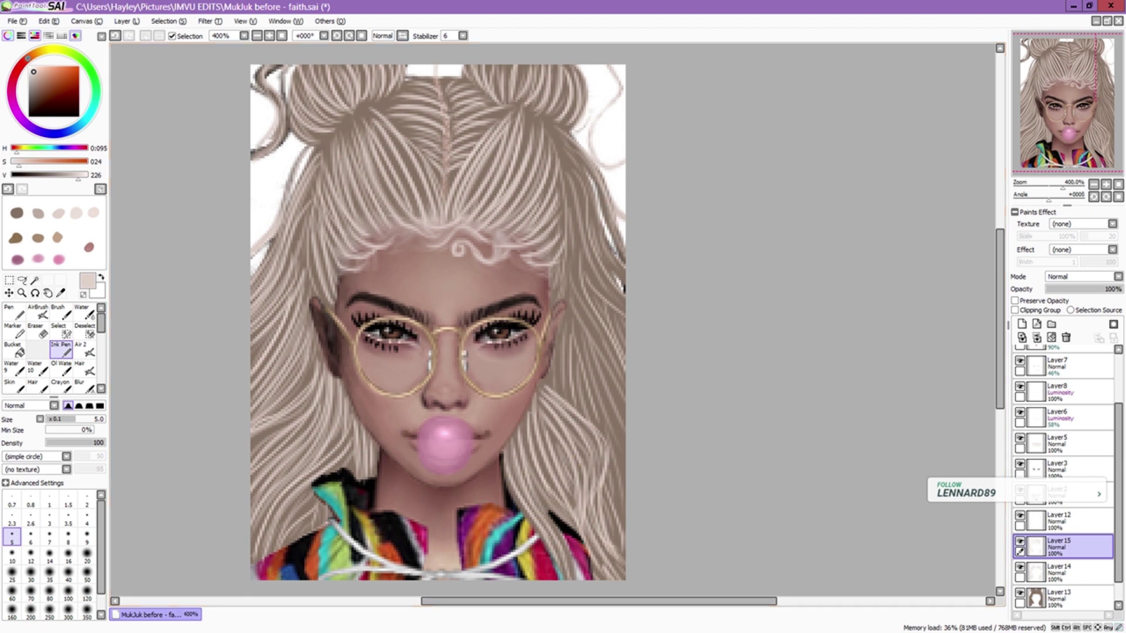
drag(577, 168, 623, 293)
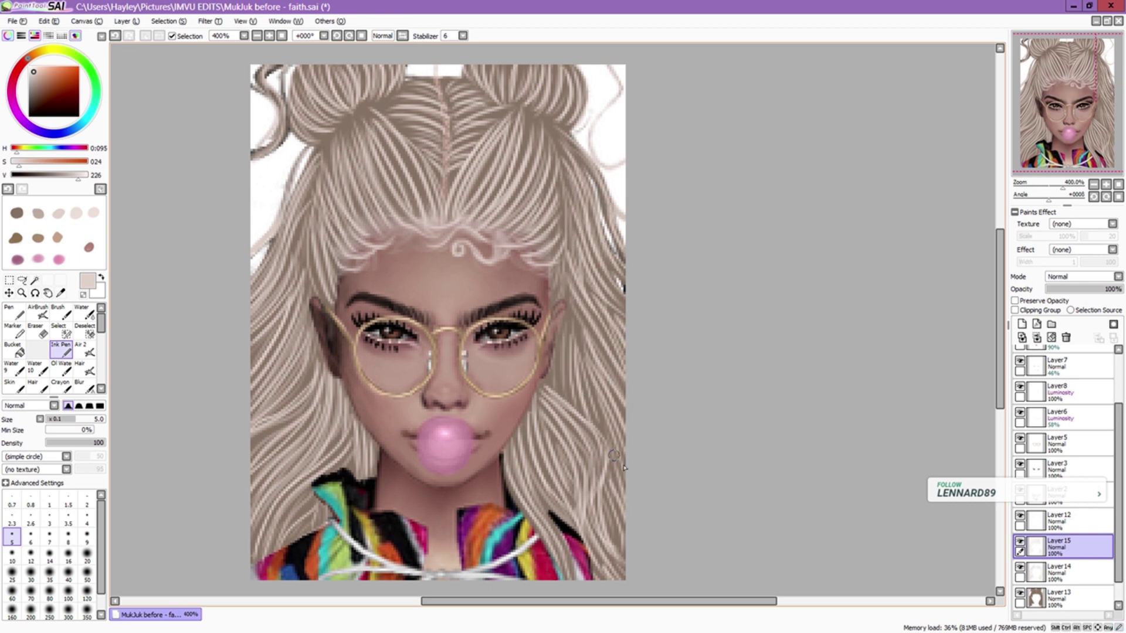
- Draw pale strands (H 109, S 21, V 237) down the left hair lengths on a new layer above Layer15 at size 3.5
click(1022, 324)
click(58, 213)
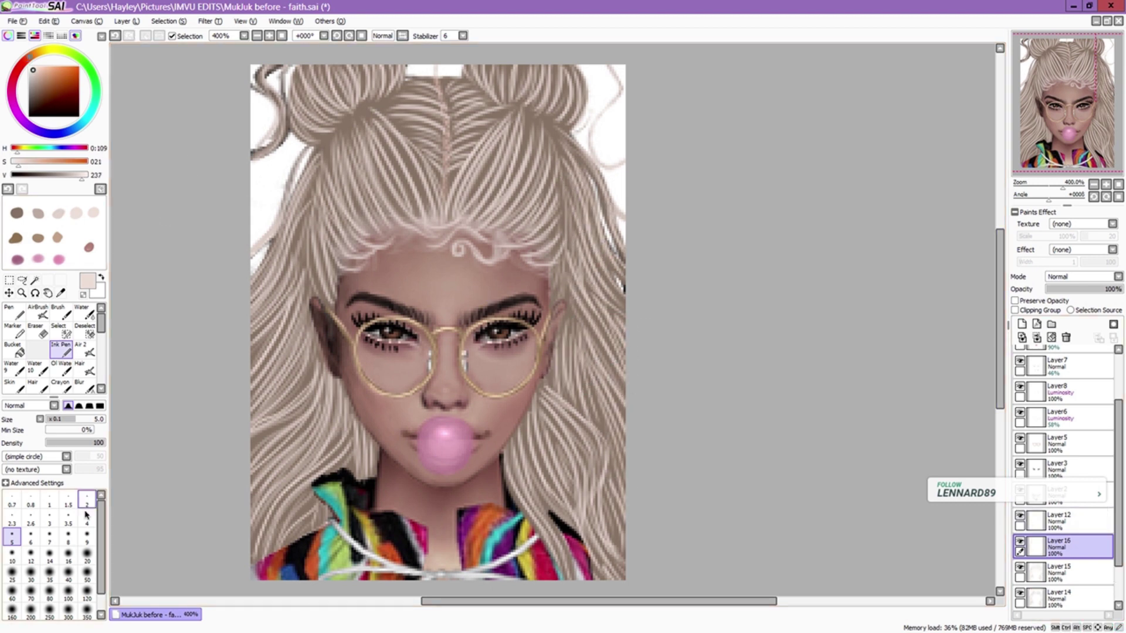
click(68, 518)
drag(317, 161, 271, 265)
drag(312, 196, 258, 307)
drag(304, 238, 253, 336)
drag(303, 264, 252, 366)
drag(305, 288, 256, 420)
mouse_move(317, 351)
mouse_down()
mouse_move(282, 431)
mouse_move(252, 457)
mouse_up()
drag(328, 378, 253, 499)
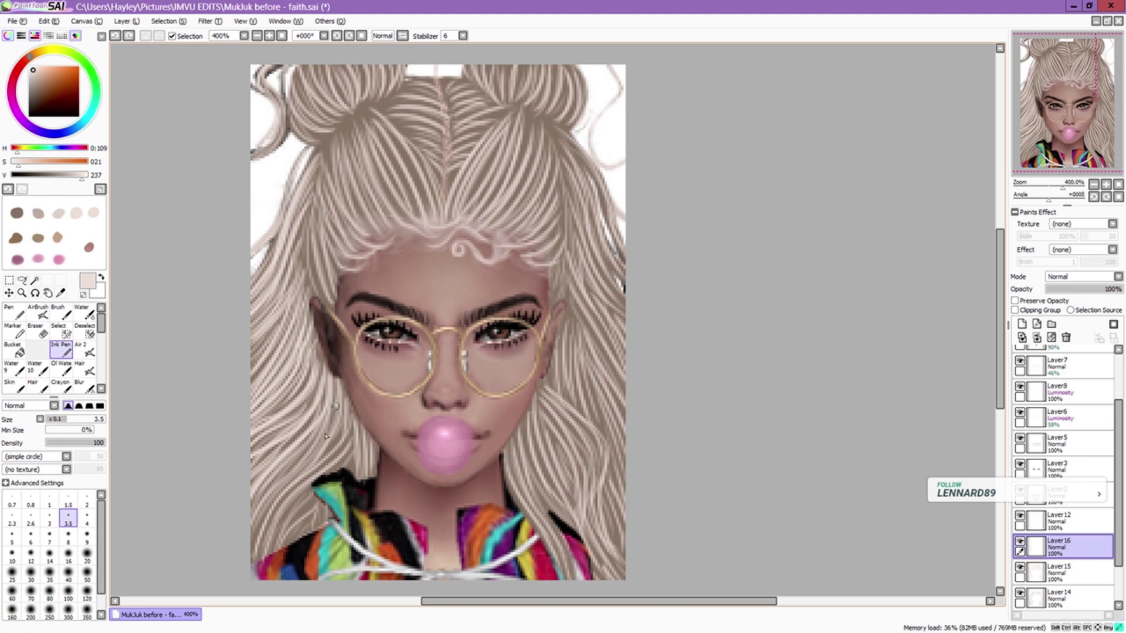
drag(337, 379, 252, 533)
drag(352, 399, 258, 551)
drag(325, 484, 275, 552)
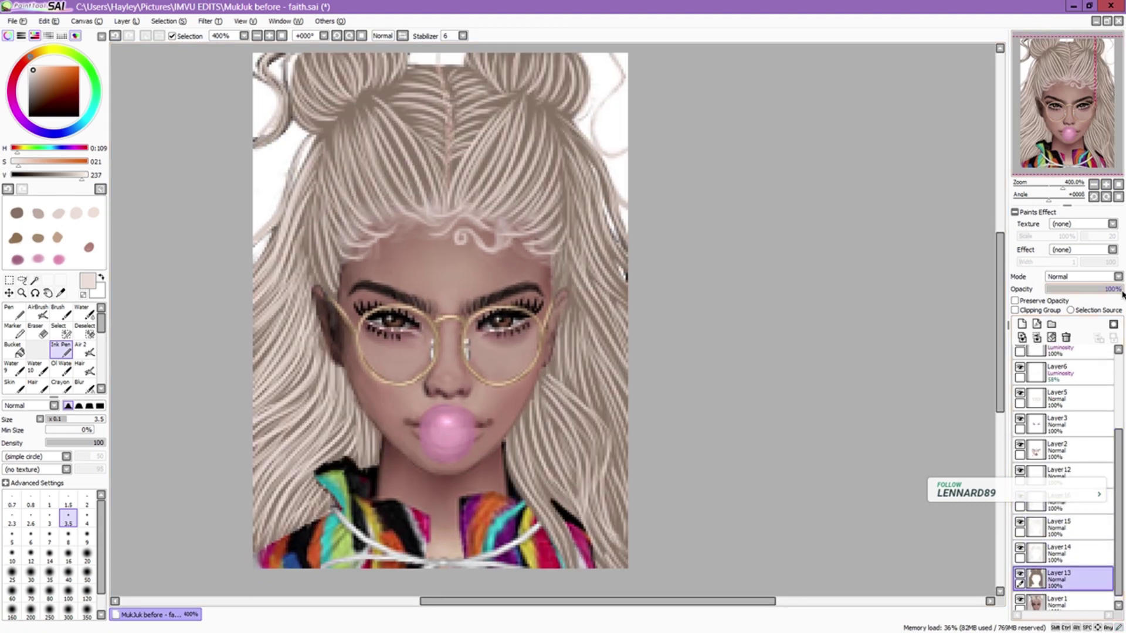
- Adjust the grey-brown hair base on Layer13 with a colour filter
click(206, 21)
click(249, 33)
click(937, 460)
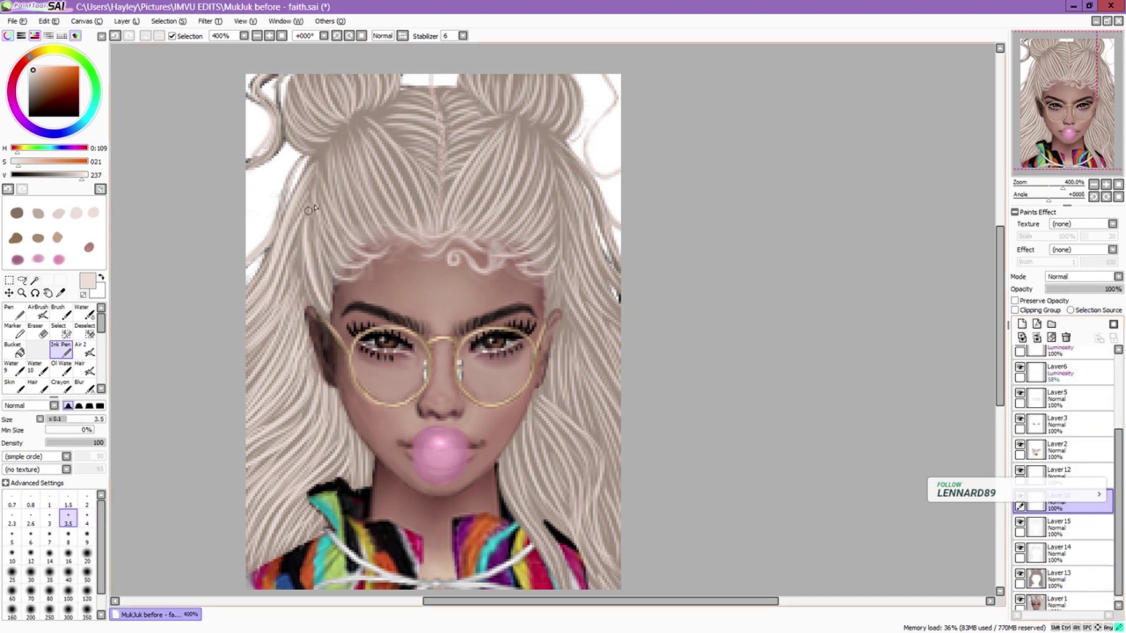
- Draw the pale strands over the crown and both buns on Layer16 with the Ink Pen at size 3.5
drag(335, 205, 304, 316)
mouse_move(355, 156)
mouse_down()
mouse_move(316, 274)
mouse_move(324, 253)
mouse_up()
mouse_move(410, 139)
mouse_down()
mouse_move(408, 227)
mouse_move(359, 230)
mouse_move(369, 228)
mouse_up()
mouse_move(505, 120)
mouse_down()
mouse_move(445, 232)
mouse_move(516, 186)
mouse_move(549, 264)
mouse_up()
drag(291, 77, 320, 135)
drag(349, 75, 387, 117)
drag(493, 75, 531, 112)
- Draw the pale strands along the right side and down the right hair lengths to the jacket on Layer16
mouse_move(545, 64)
mouse_down()
mouse_move(580, 136)
mouse_move(613, 275)
mouse_up()
drag(581, 176, 615, 346)
drag(572, 223, 610, 340)
drag(563, 270, 604, 404)
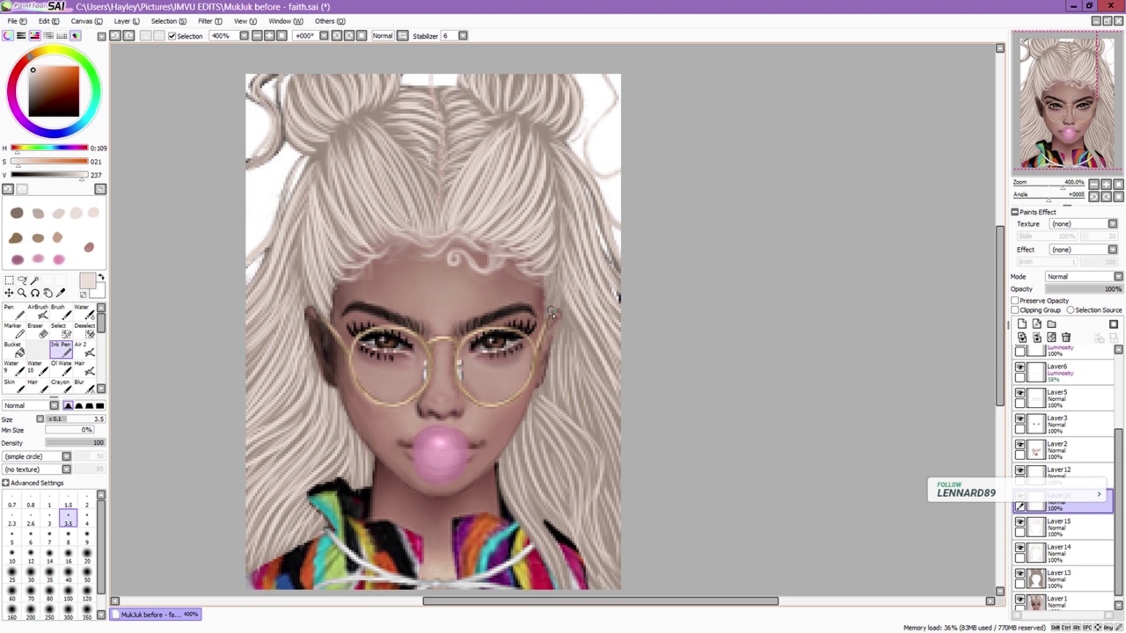
mouse_move(578, 330)
mouse_down()
mouse_move(607, 449)
mouse_move(592, 440)
mouse_move(598, 420)
mouse_move(615, 504)
mouse_up()
drag(540, 396, 592, 492)
drag(566, 422, 601, 540)
drag(537, 395, 616, 589)
drag(537, 408, 584, 511)
drag(580, 525, 608, 586)
drag(535, 417, 563, 516)
mouse_move(516, 437)
mouse_down()
mouse_move(563, 554)
mouse_move(563, 587)
mouse_move(544, 541)
mouse_up()
- Add a new layer above Layer16 and ready the Pen at size 0.7 with near-white beige (H 108, S 20, V 246)
click(1021, 324)
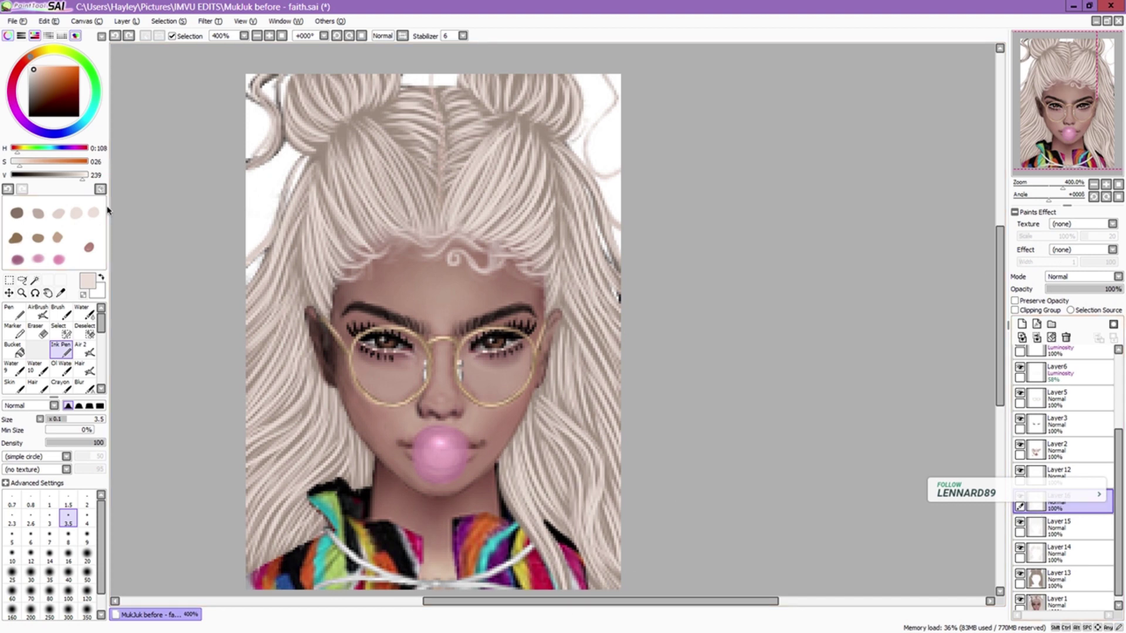
click(49, 500)
click(53, 484)
key(n)
drag(399, 305, 425, 278)
- Erase the dark edges of the loose curl beside the left bun on Layer1 with the Eraser at size 1
key(e)
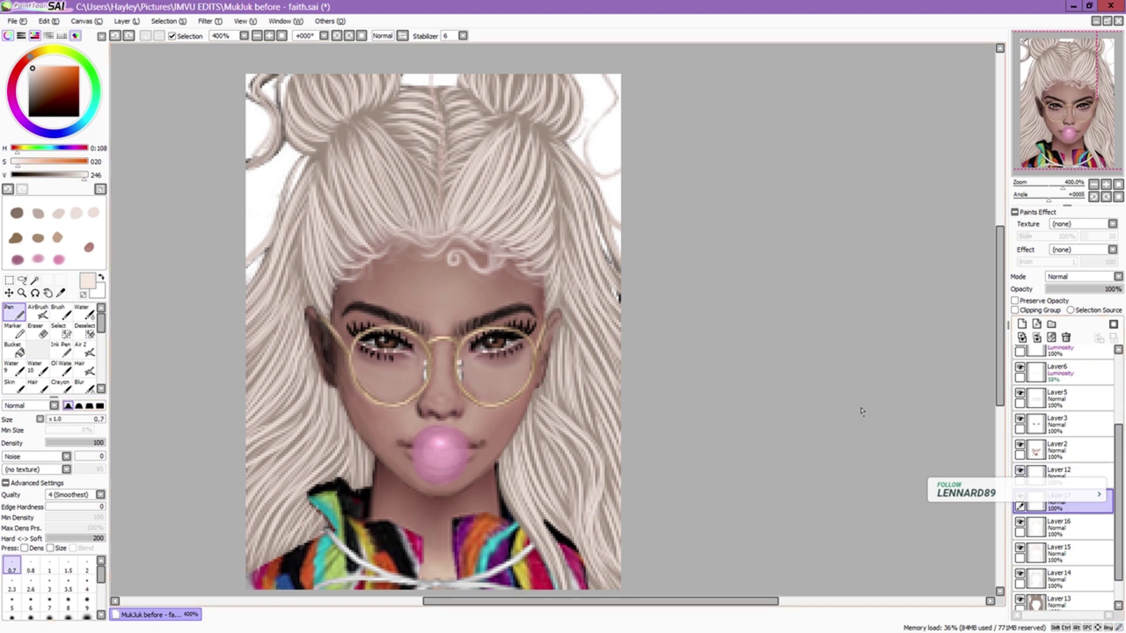
scroll(1055, 527, down, 1)
click(1053, 572)
click(1049, 597)
drag(272, 161, 277, 83)
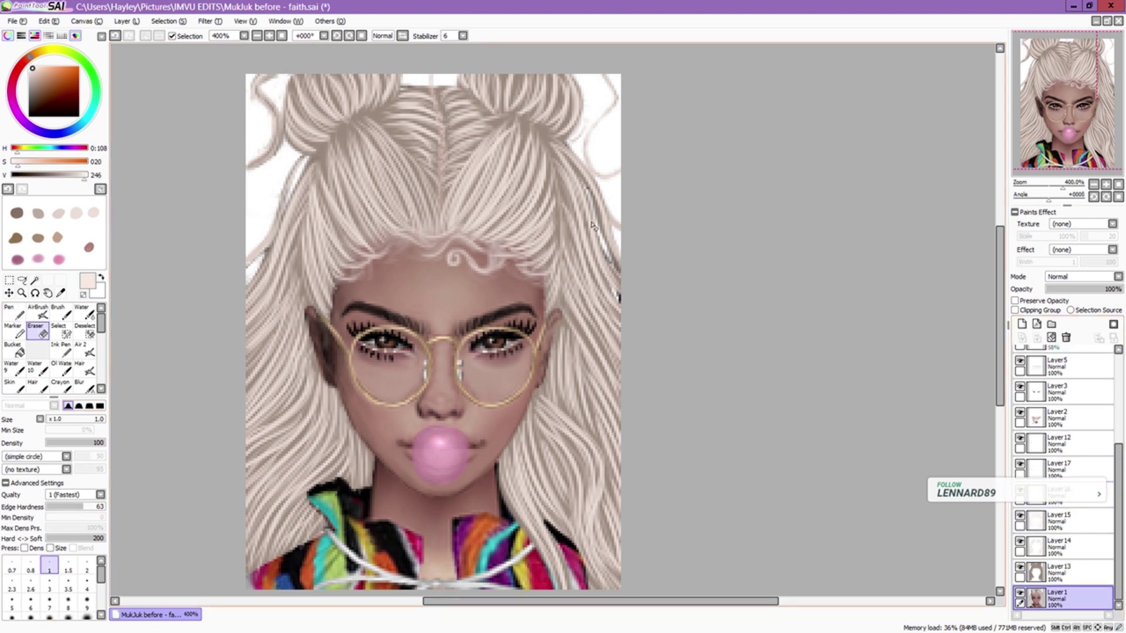
click(1056, 466)
key(n)
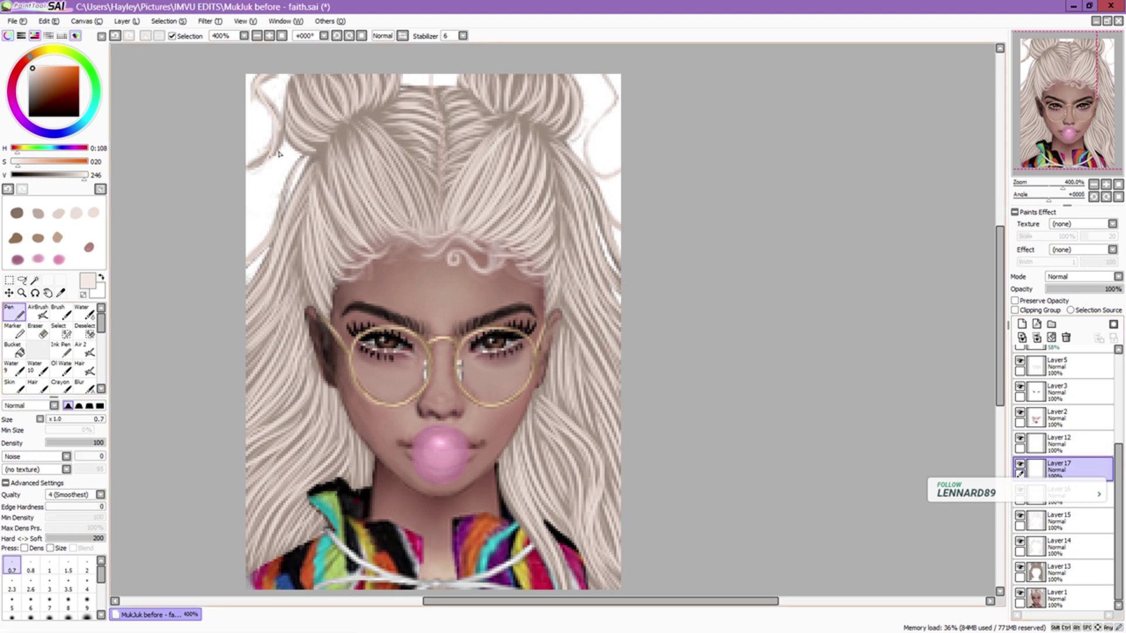
click(1050, 597)
key(e)
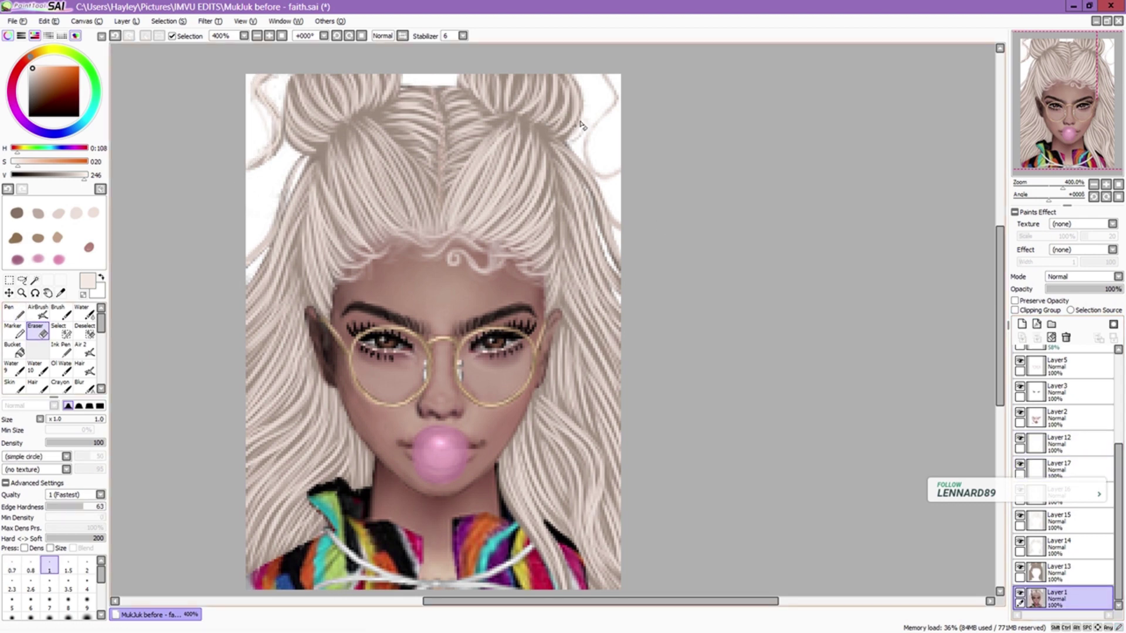
- Erase the rest of the loose curl beside the left bun on Layer13 and Layer1 with the Eraser at size 8
click(1056, 570)
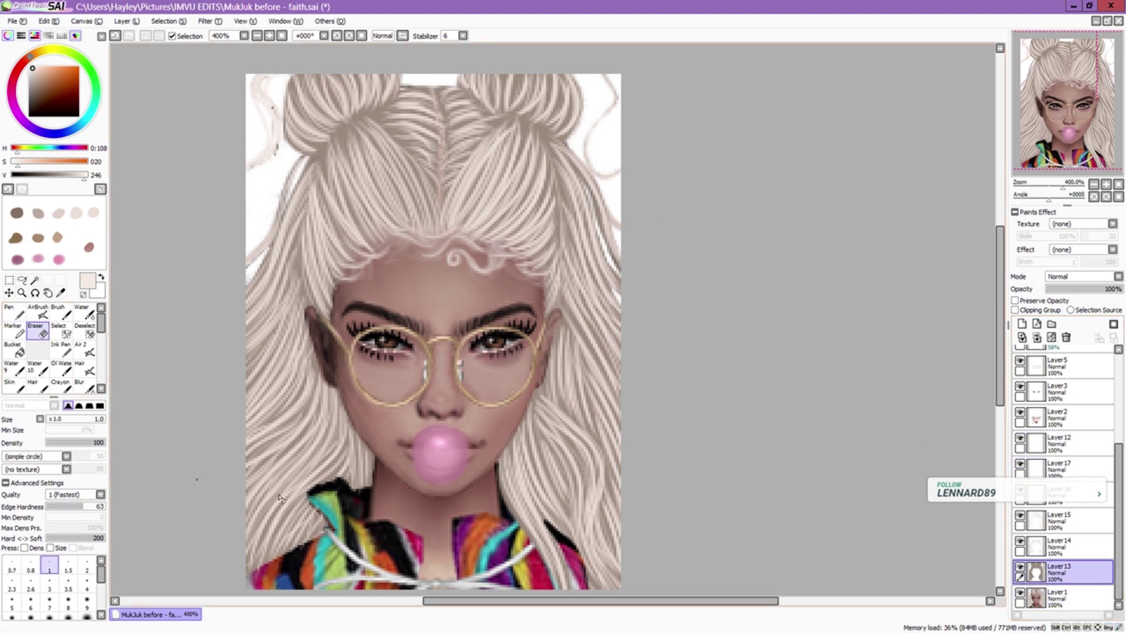
click(68, 599)
drag(275, 88, 258, 141)
click(1055, 597)
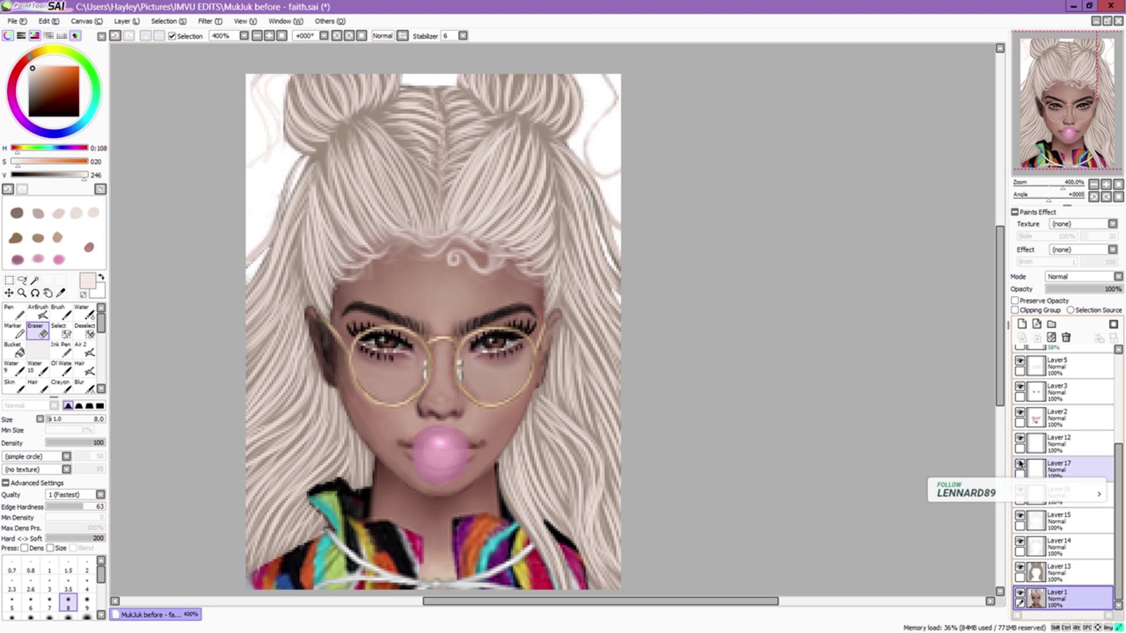
- Redraw the outer edge of the left bun in grey-brown (H 117, S 37, V 136) on Layer13 with the Ink Pen at size 8
click(1055, 572)
click(61, 349)
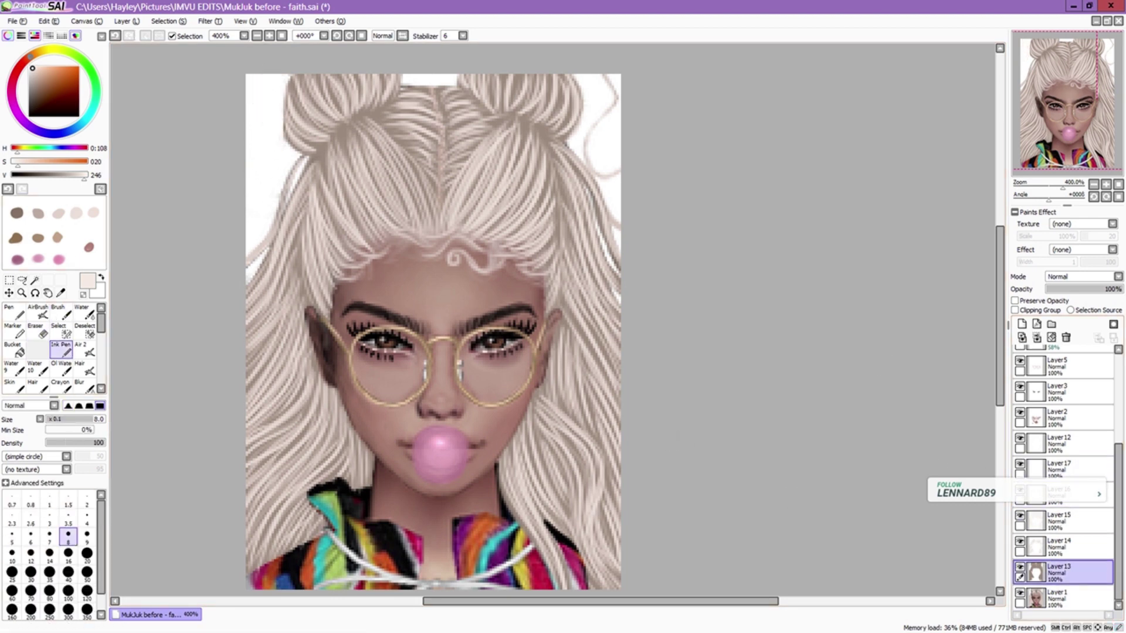
alt+click(287, 112)
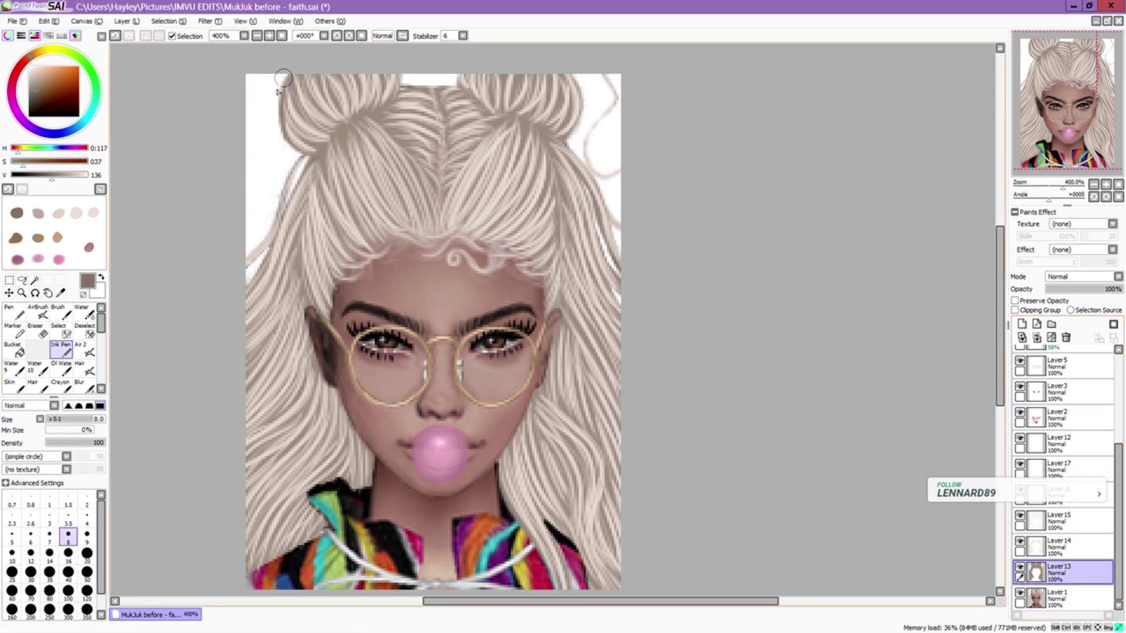
- Draw fine near-white strands (H 108, S 18, V 244) down the left hair lengths on Layer17 with the Pen at size 0.7
key(n)
ctrl+shift+click(301, 198)
drag(299, 170, 249, 261)
drag(300, 206, 248, 326)
drag(300, 247, 246, 337)
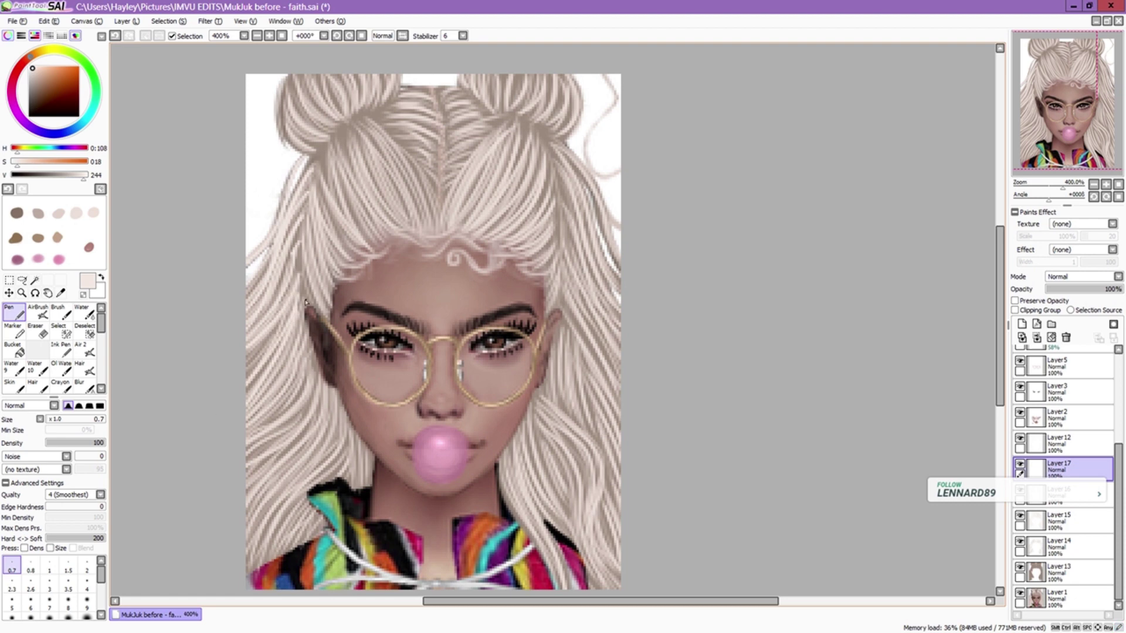
drag(303, 336, 247, 416)
drag(310, 352, 246, 437)
mouse_move(310, 394)
mouse_down()
mouse_move(255, 481)
mouse_move(249, 551)
mouse_up()
drag(343, 401, 260, 554)
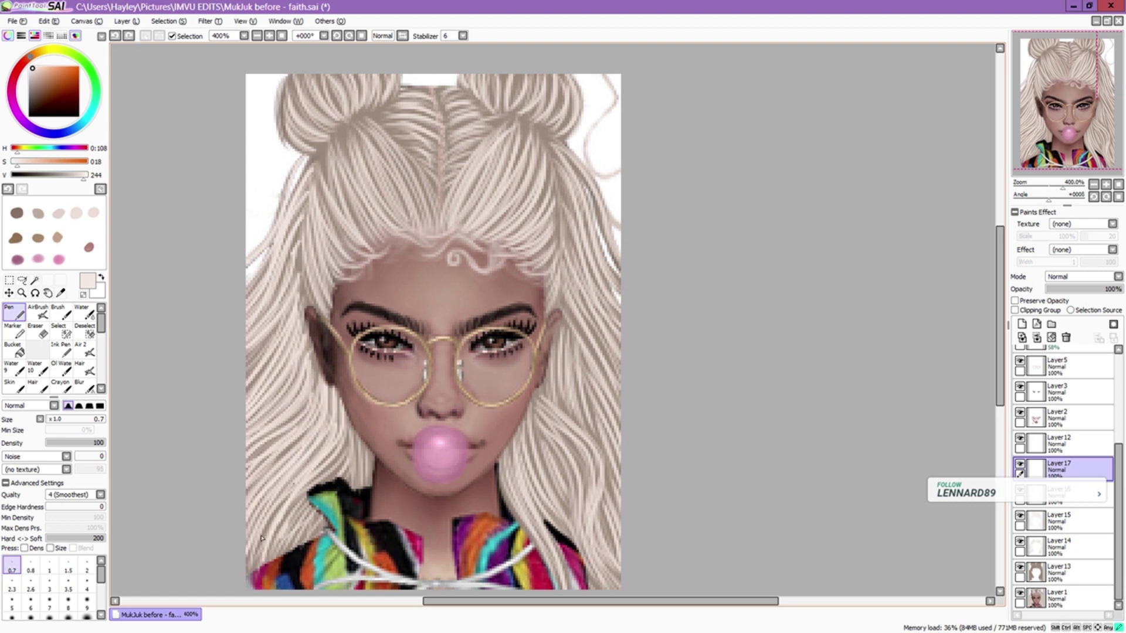
drag(311, 502, 279, 554)
drag(326, 505, 285, 555)
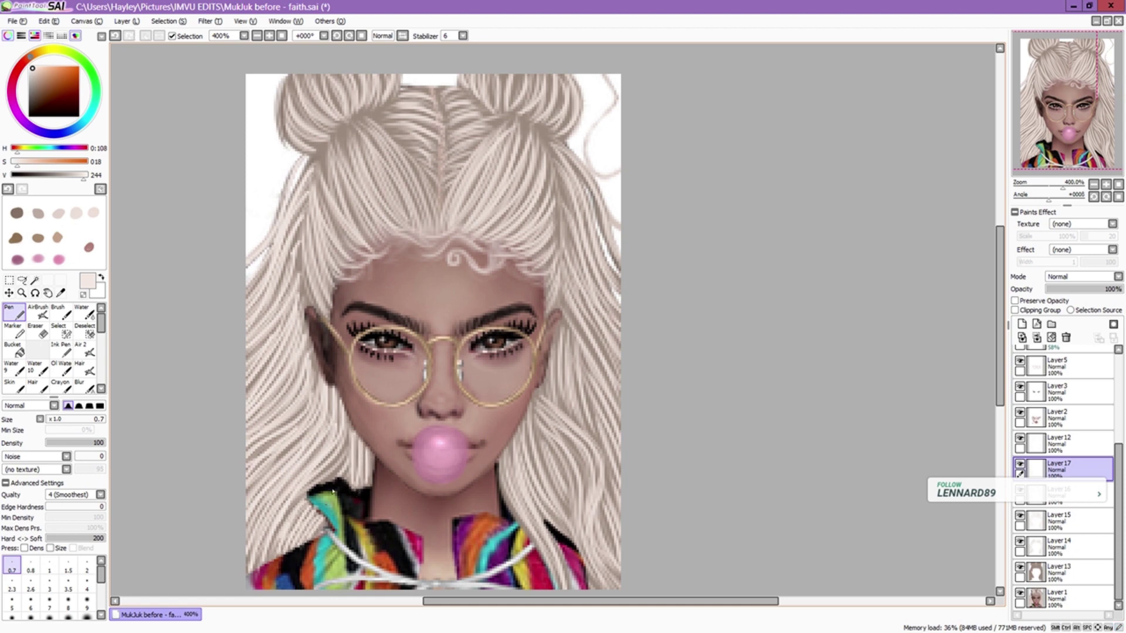
- Draw fine near-white strands (H 108, S 18, V 244) across both halves of the crown on Layer17 with the Pen at size 0.7
drag(352, 167, 305, 304)
drag(381, 148, 323, 246)
drag(418, 143, 349, 246)
drag(421, 120, 357, 241)
key(b)
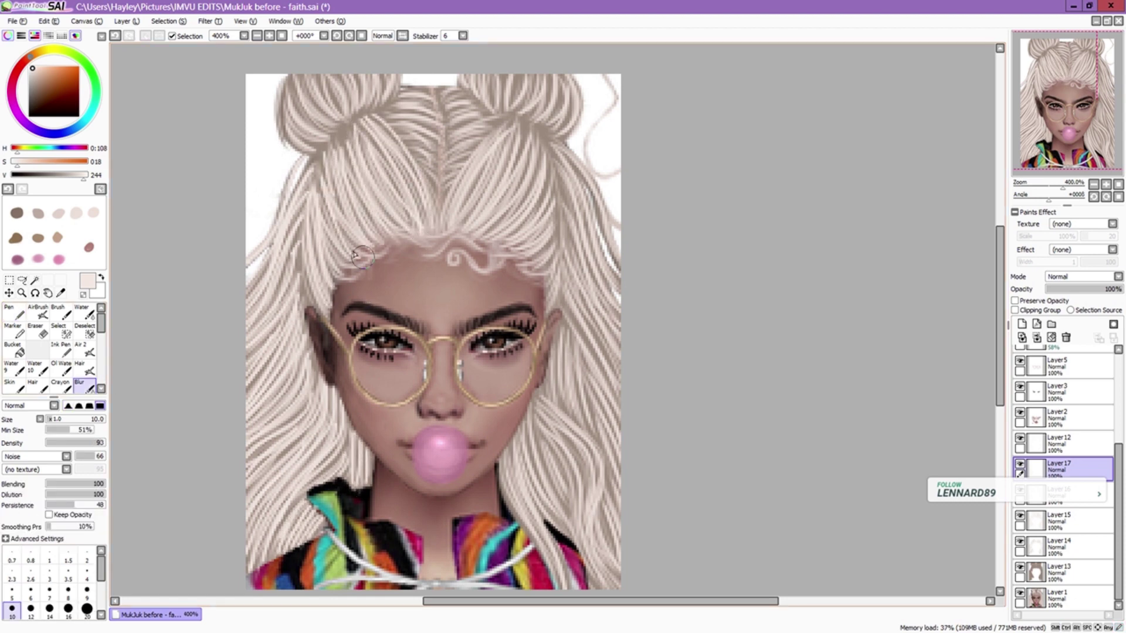
key(n)
drag(455, 126, 496, 235)
mouse_move(478, 143)
mouse_down()
mouse_move(516, 223)
mouse_move(500, 246)
mouse_up()
drag(490, 179, 557, 255)
drag(518, 217, 540, 275)
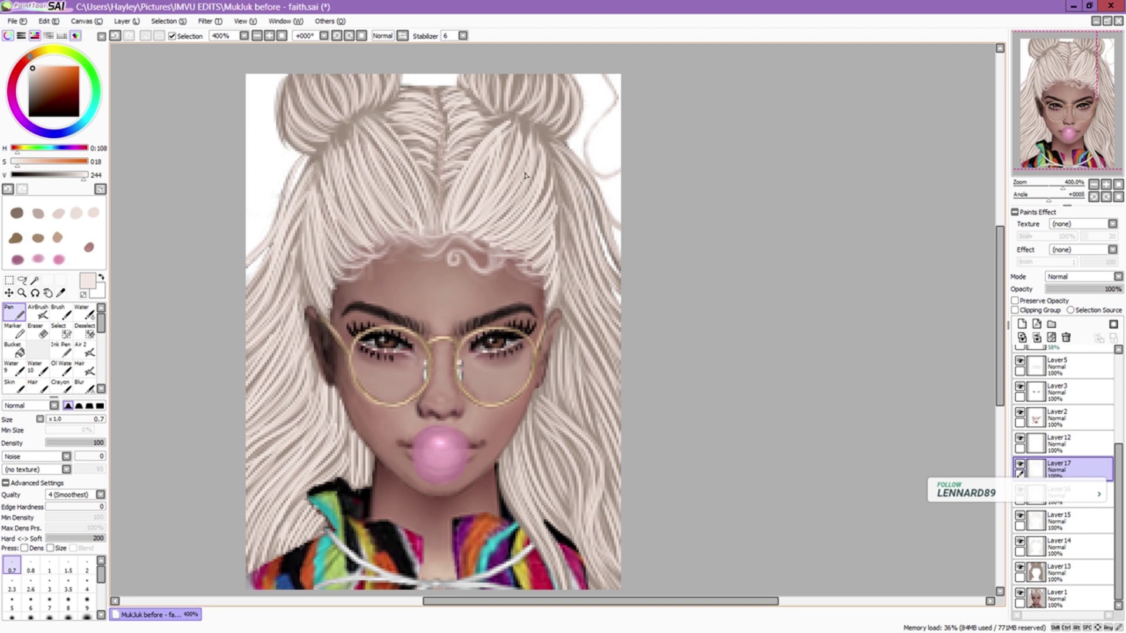
- Draw fine near-white strands on both buns and down the right hair lengths on Layer17 with the Pen at size 0.7
click(84, 385)
click(36, 332)
click(83, 385)
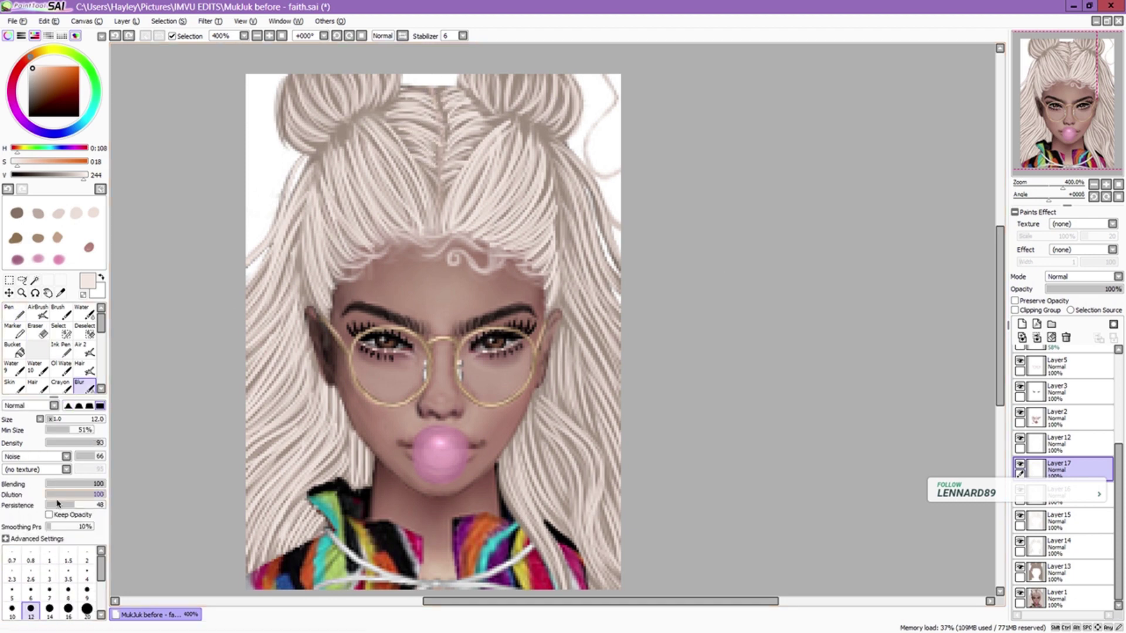
click(16, 311)
drag(330, 130, 350, 76)
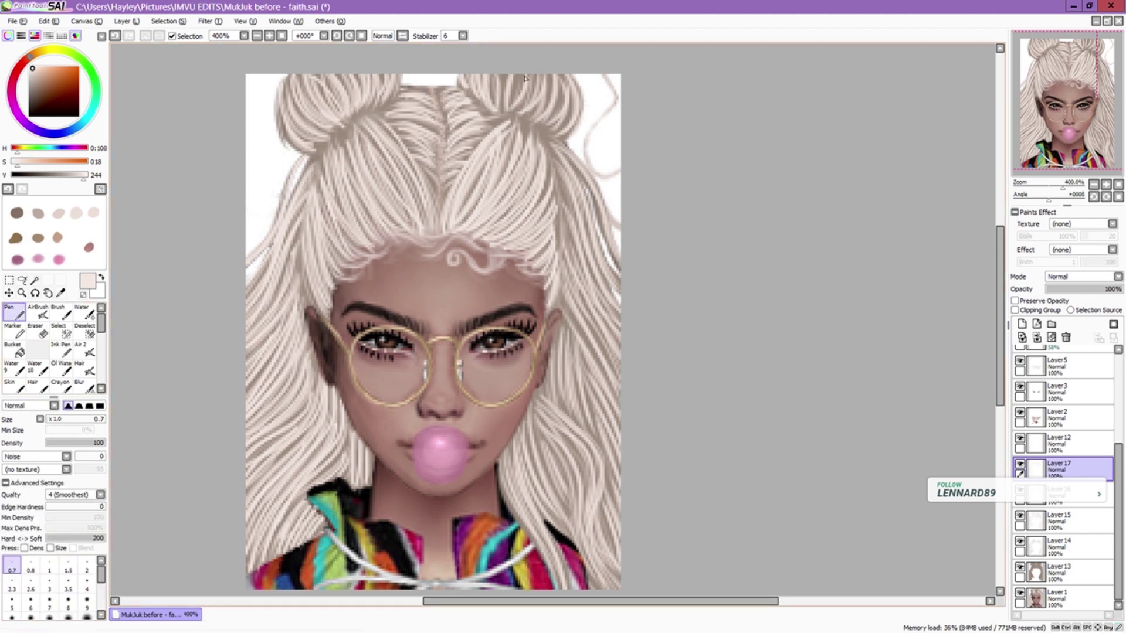
drag(505, 75, 575, 105)
mouse_move(547, 146)
mouse_down()
mouse_move(565, 318)
mouse_move(609, 463)
mouse_move(563, 581)
mouse_move(545, 417)
mouse_move(613, 570)
mouse_move(540, 423)
mouse_move(516, 563)
mouse_move(563, 536)
mouse_up()
key(b)
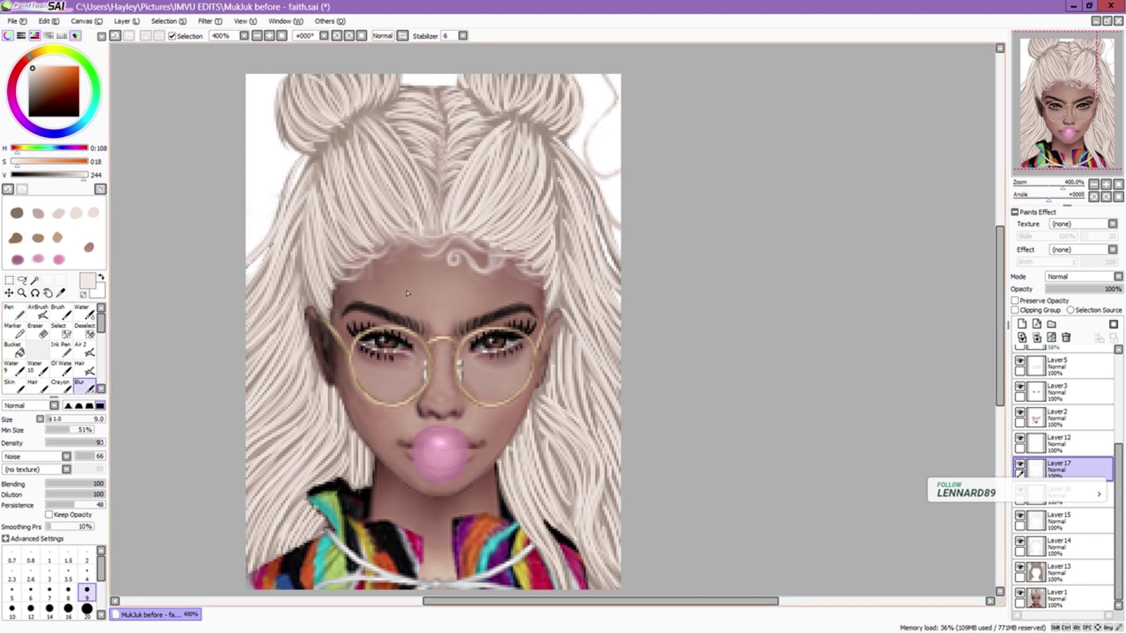
- On a new layer, paint black shadow strokes down the left side of the face and through the left hair lengths with the Ink Pen at size 9
key(ctrl+shift+n)
click(61, 387)
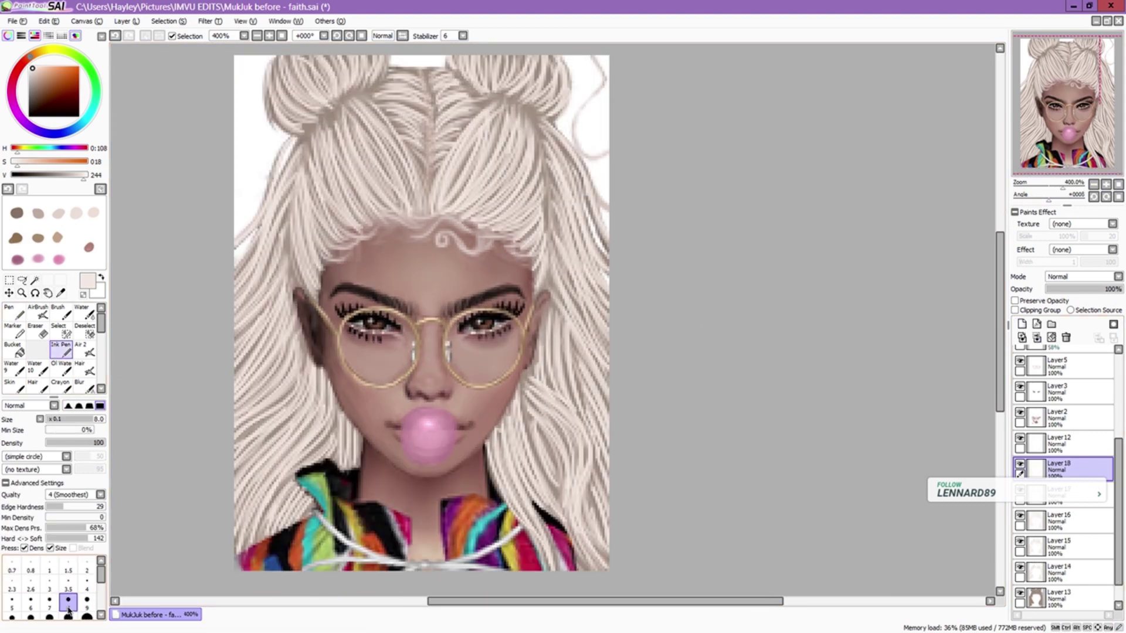
key(n)
click(1022, 324)
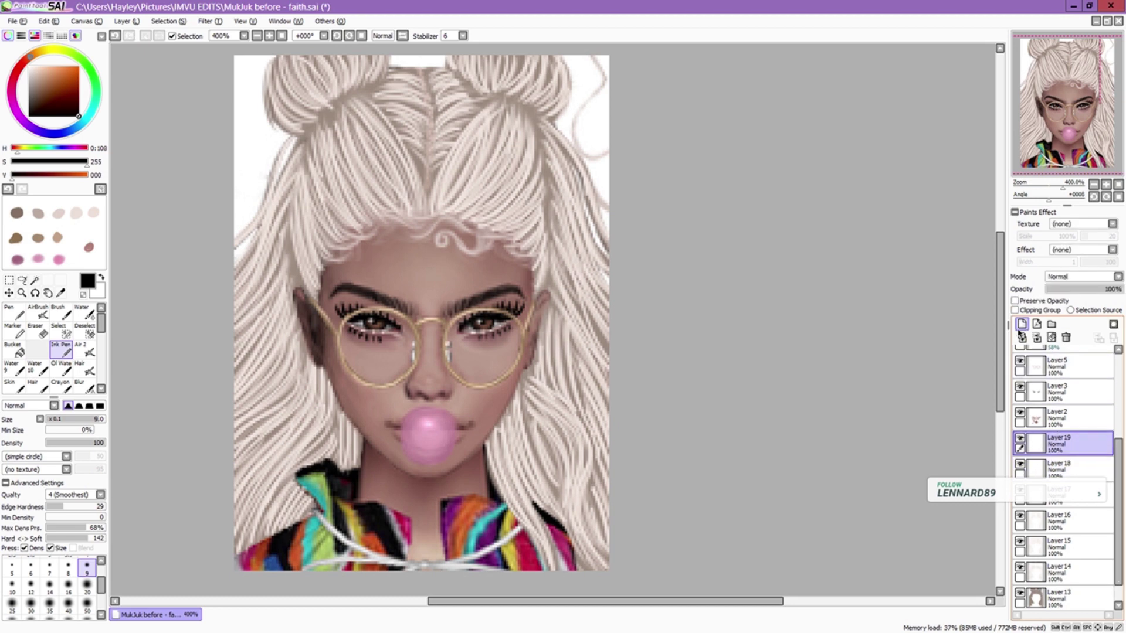
mouse_move(277, 212)
mouse_down()
mouse_move(321, 381)
mouse_move(353, 441)
mouse_move(310, 372)
mouse_move(358, 453)
mouse_move(346, 467)
mouse_move(319, 457)
mouse_move(357, 446)
mouse_move(296, 484)
mouse_move(292, 509)
mouse_up()
key(ctrl+z)
drag(235, 551, 305, 503)
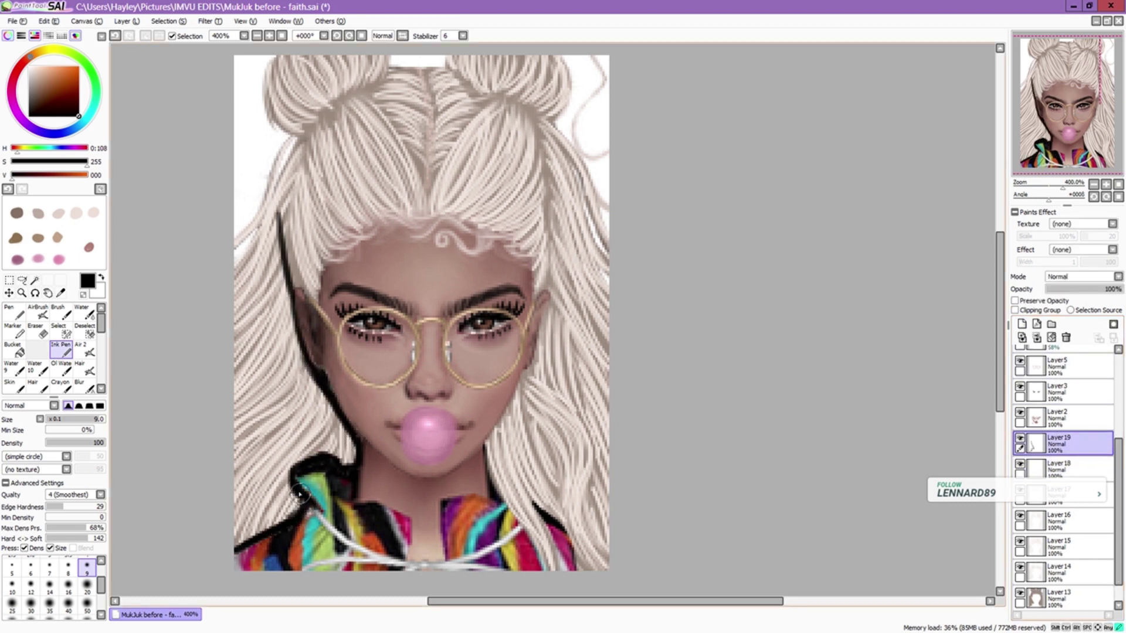
drag(259, 305, 236, 353)
drag(285, 385, 238, 433)
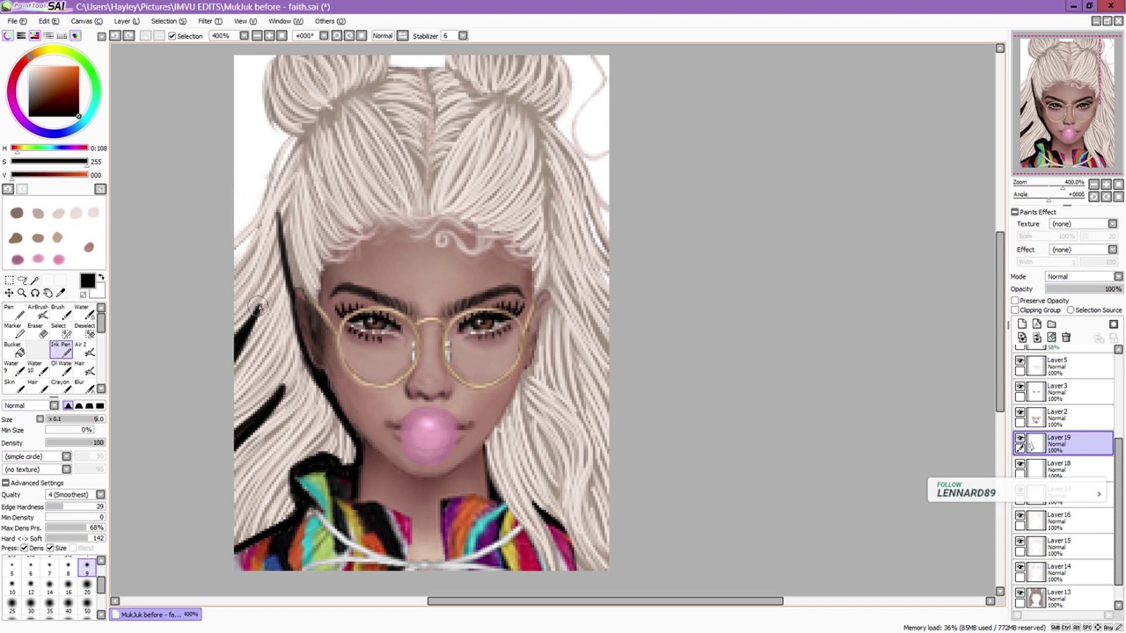
drag(353, 463, 334, 410)
- Paint black shadow strokes beneath the buns, along the parting and down the right hair lengths, enlarging the Ink Pen to size 14
drag(302, 170, 279, 228)
key(ctrl+z)
drag(300, 136, 275, 293)
drag(375, 90, 423, 191)
click(49, 585)
mouse_move(389, 66)
mouse_down()
mouse_move(296, 134)
mouse_move(417, 192)
mouse_up()
mouse_move(424, 71)
mouse_down()
mouse_move(429, 199)
mouse_move(541, 113)
mouse_move(430, 200)
mouse_up()
mouse_move(542, 115)
mouse_down()
mouse_move(554, 305)
mouse_move(524, 382)
mouse_move(547, 388)
mouse_move(562, 511)
mouse_up()
mouse_move(530, 375)
mouse_down()
mouse_move(583, 424)
mouse_move(606, 565)
mouse_up()
mouse_move(551, 281)
mouse_down()
mouse_move(557, 384)
mouse_move(587, 310)
mouse_up()
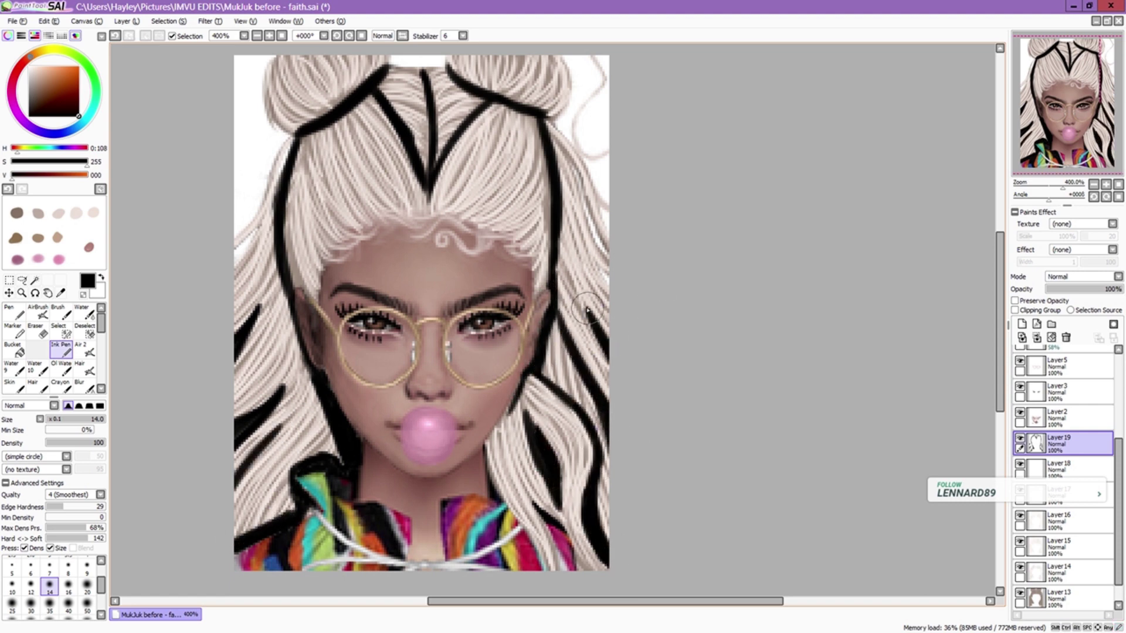
- Add another layer and paint white highlights across both halves of the crown with the Ink Pen at size 14
key(ctrl+shift+n)
key(x)
mouse_move(369, 147)
mouse_down()
mouse_move(308, 229)
mouse_move(340, 194)
mouse_up()
drag(505, 132, 466, 191)
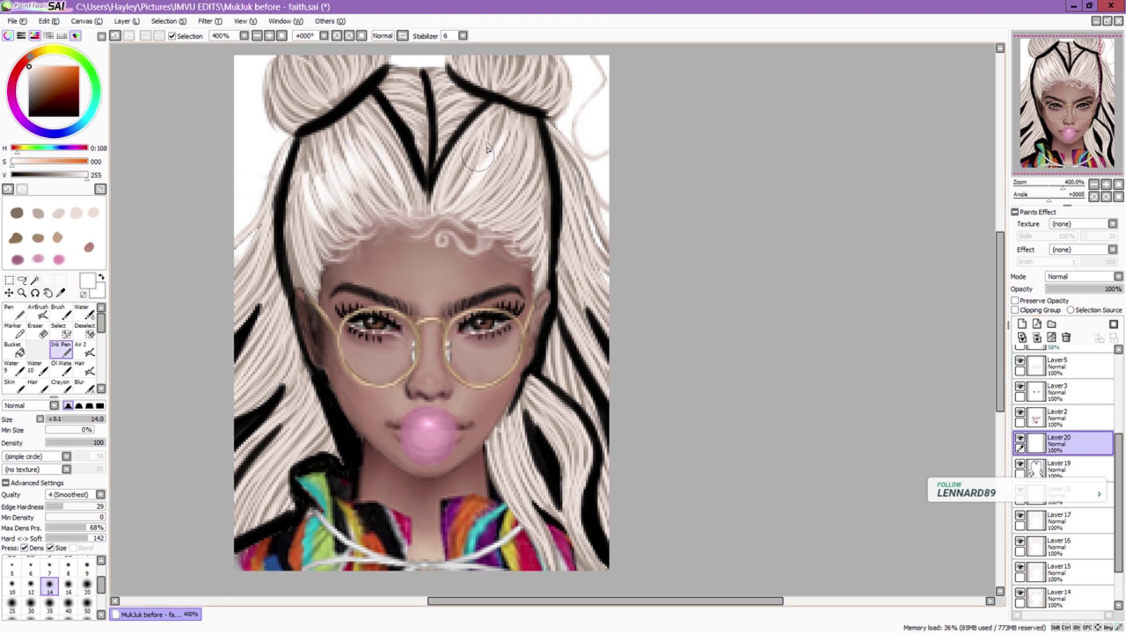
drag(531, 149, 490, 238)
drag(527, 184, 496, 240)
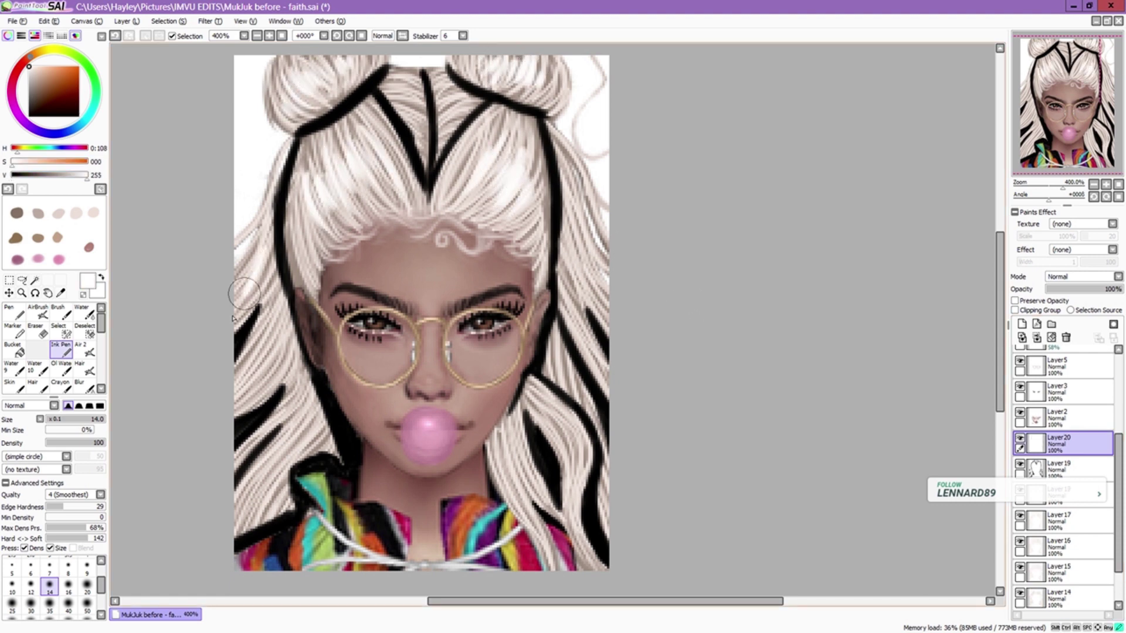
- Paint white highlights through the left and right hair lengths on Layer20 with the Ink Pen at size 14
drag(275, 328, 247, 399)
drag(264, 244, 240, 310)
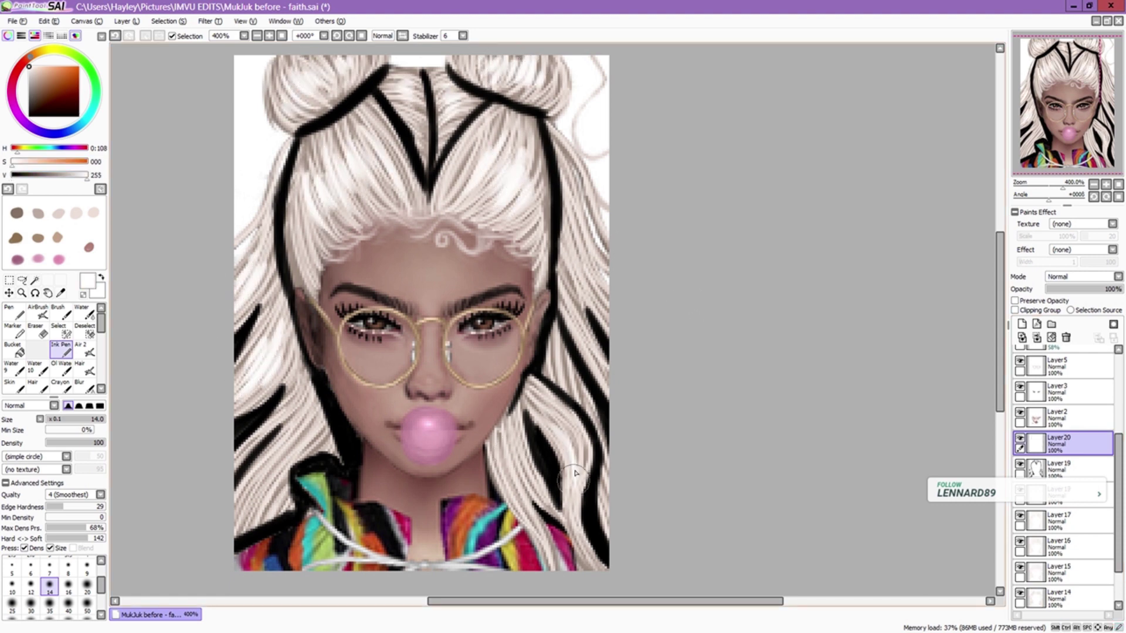
drag(551, 464, 516, 557)
drag(610, 246, 574, 317)
drag(586, 146, 572, 211)
- Blend the highlights on Layer20 as Overlay at 60% opacity and the black shadows on Layer19 as Overlay at 19%
click(1058, 466)
click(1082, 277)
click(1073, 312)
drag(1115, 289, 1075, 294)
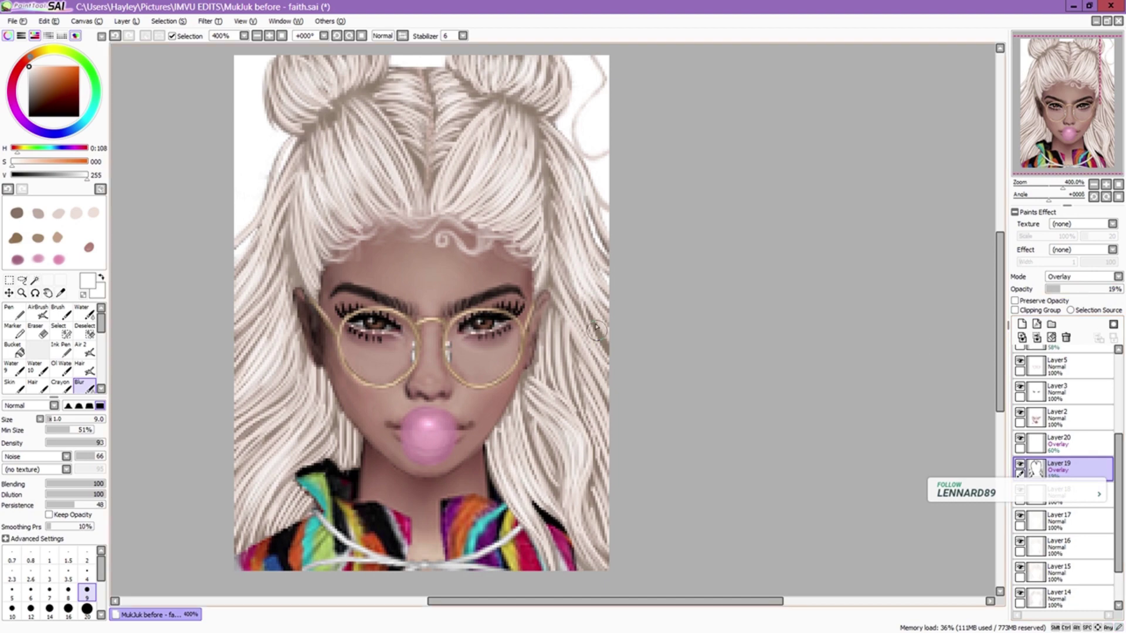
- Lower the opacity of the hair strand layers, with Layer16 at 55%, Layer15 at 48% and Layer14 at 39%
key(minus)
key(minus)
key(minus)
click(1021, 518)
drag(1114, 289, 1068, 292)
- Change the Layer20 highlights to Luminosity at 32% opacity and move that layer below the Layer19 shadows
key(plus)
key(plus)
click(1050, 443)
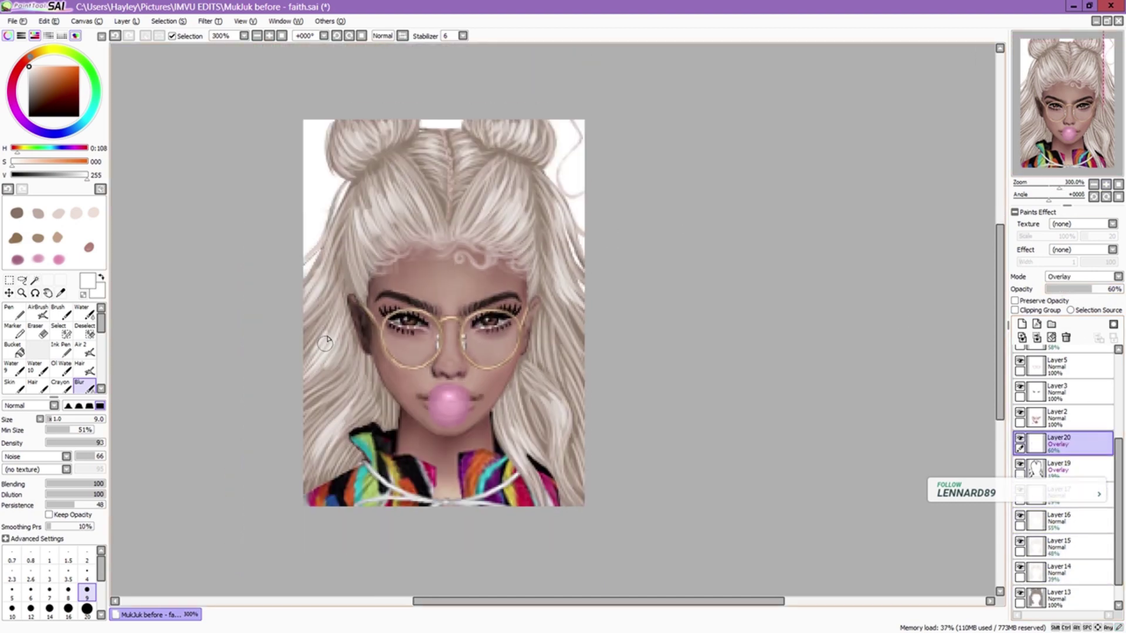
drag(1114, 290, 1070, 291)
scroll(1082, 277, down, 1)
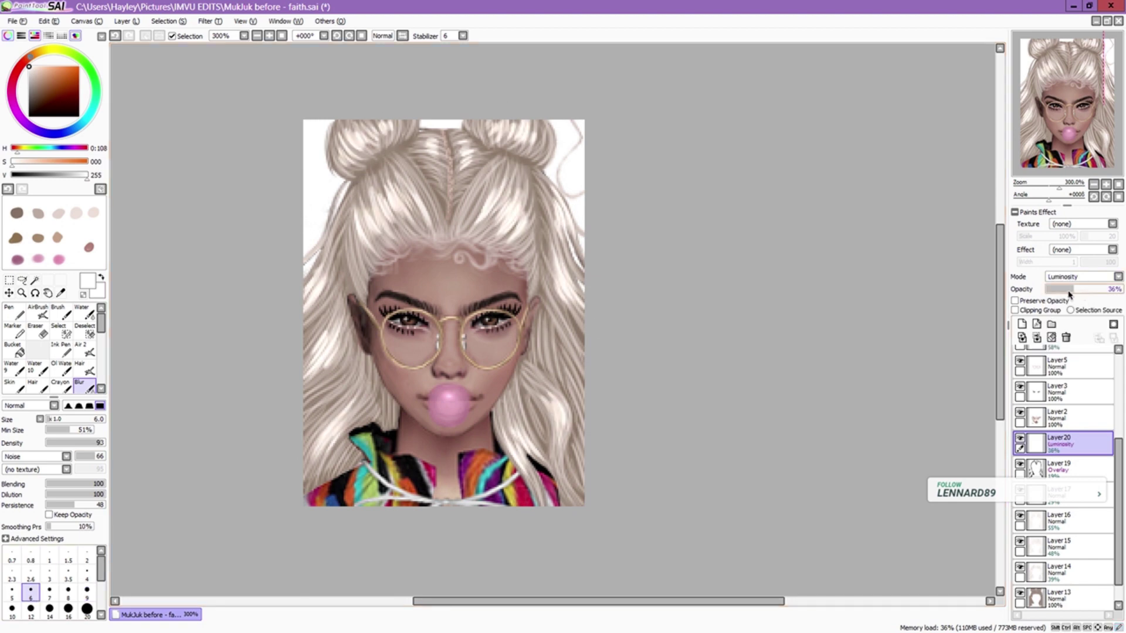
key(ctrl+bracketleft)
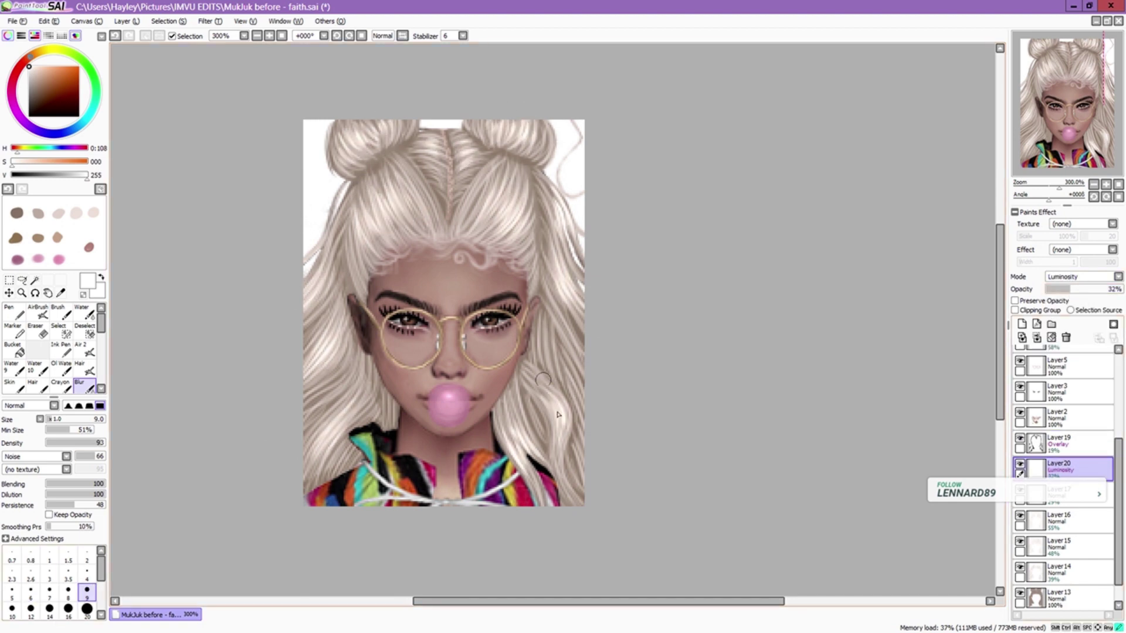
- Reduce the hair layers' opacity further, with Layer16 at 26%, Layer14 at 32% and the Layer19 shadows at 15%
click(1059, 521)
drag(1073, 292, 1069, 292)
click(1059, 546)
click(1059, 572)
click(1059, 495)
click(1033, 466)
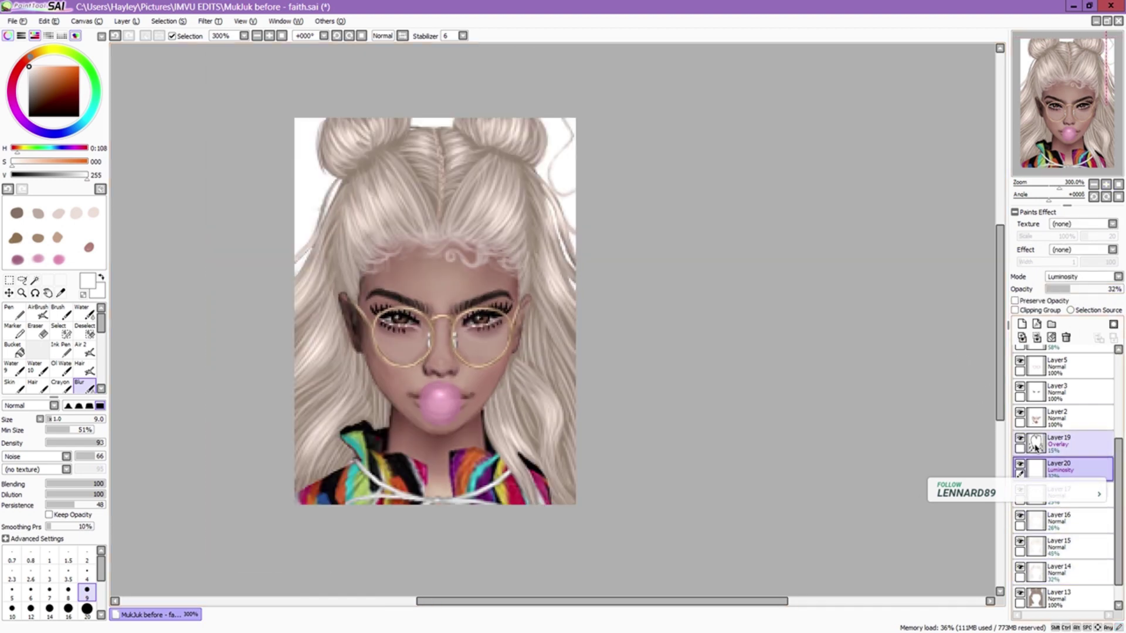
- Touch up the hairline on Layer2 with the Ink Pen at size 3 in a sampled dusty tone (H 83, S 37, V 194)
scroll(924, 334, up, 1)
scroll(1059, 469, up, 3)
click(1059, 562)
key(s)
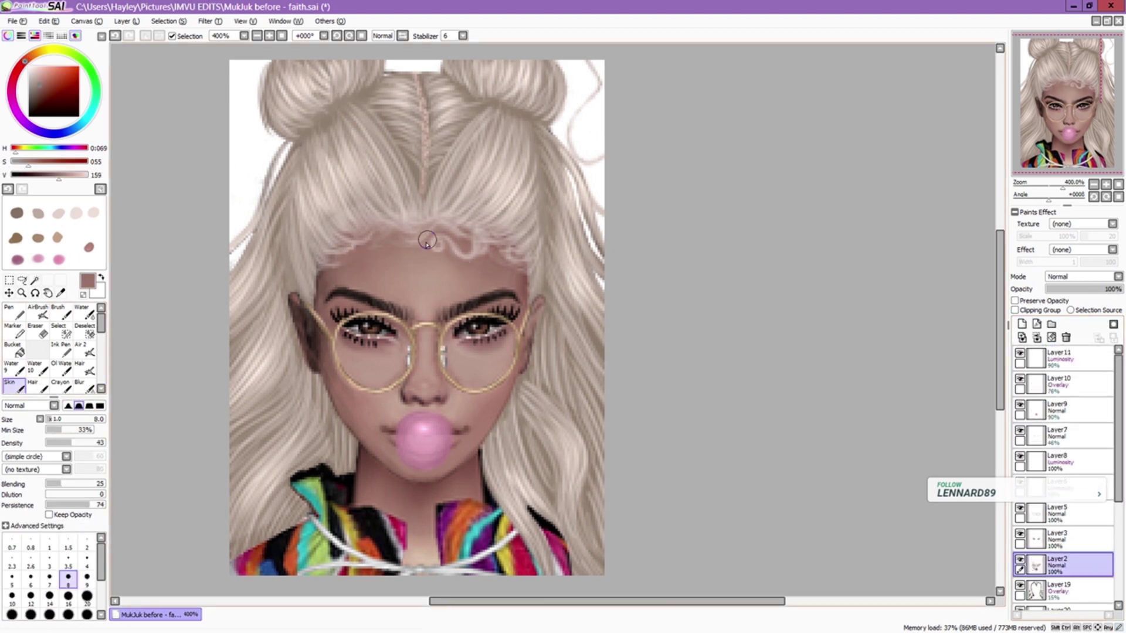
click(61, 350)
alt+click(386, 238)
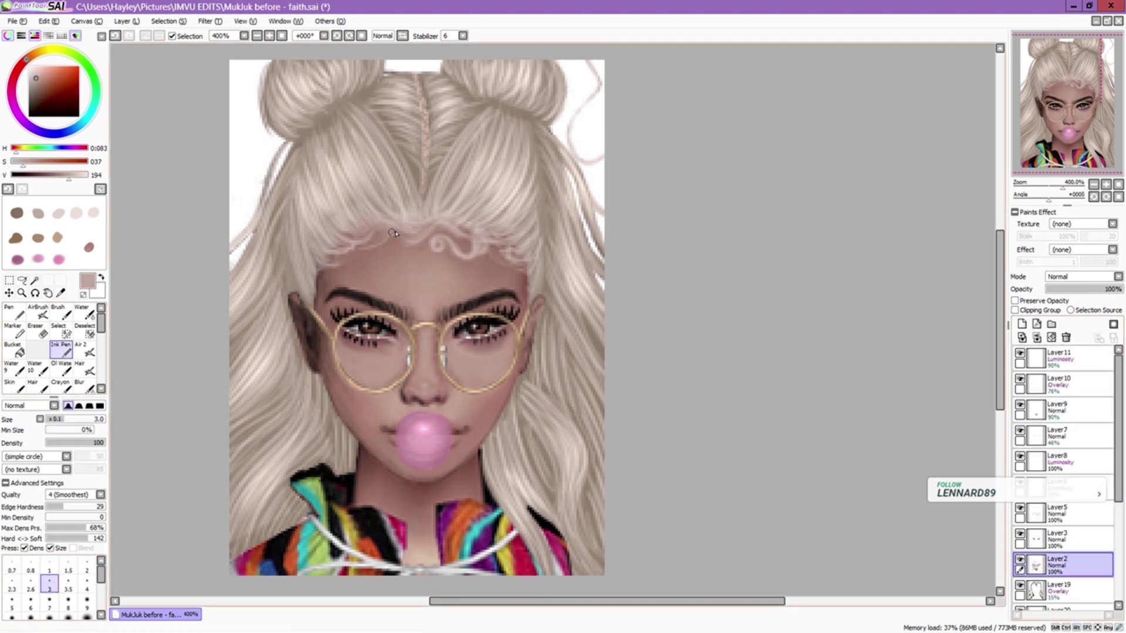
key(b)
key(n)
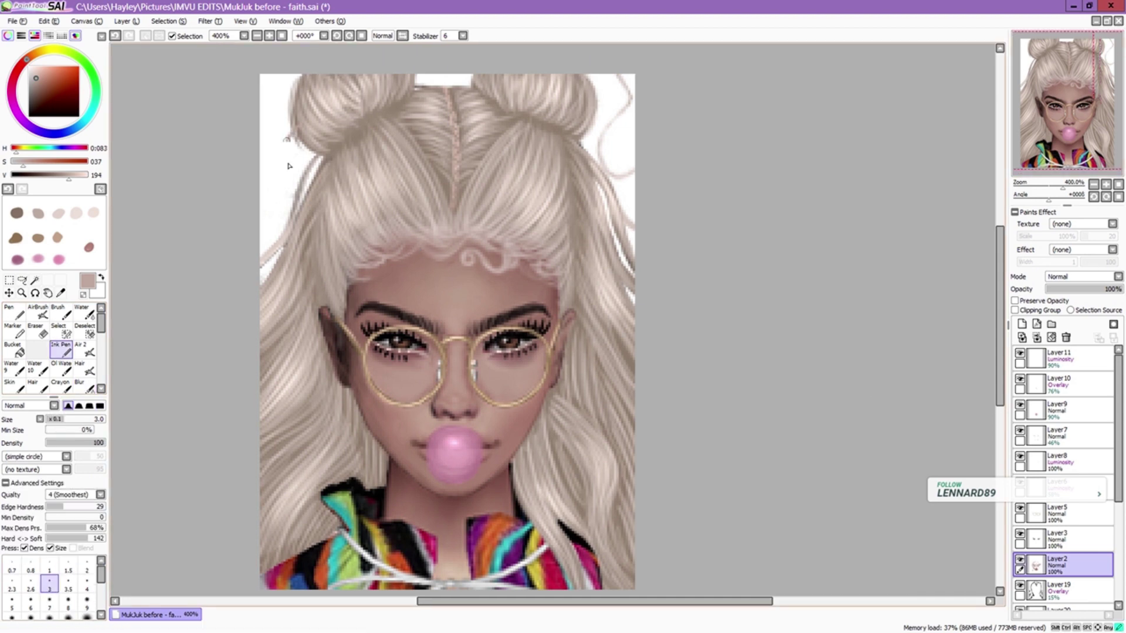
- Clean up the stray hair beside the buns, erasing the loose curl by the right bun on Layer1 with the Eraser at size 7
alt+click(294, 144)
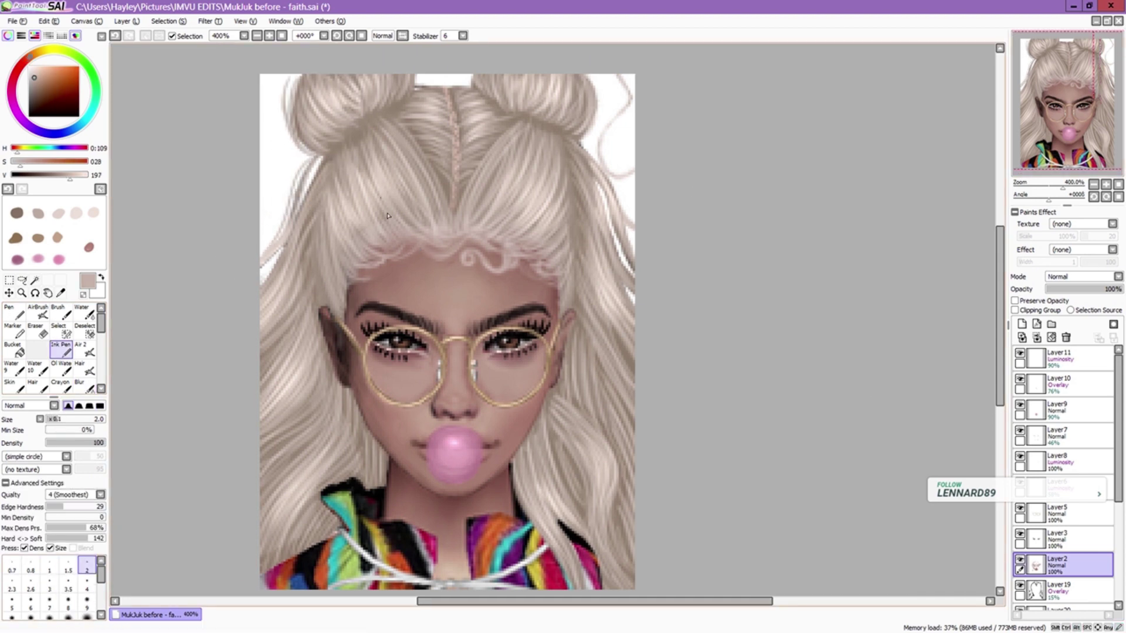
drag(586, 143, 602, 123)
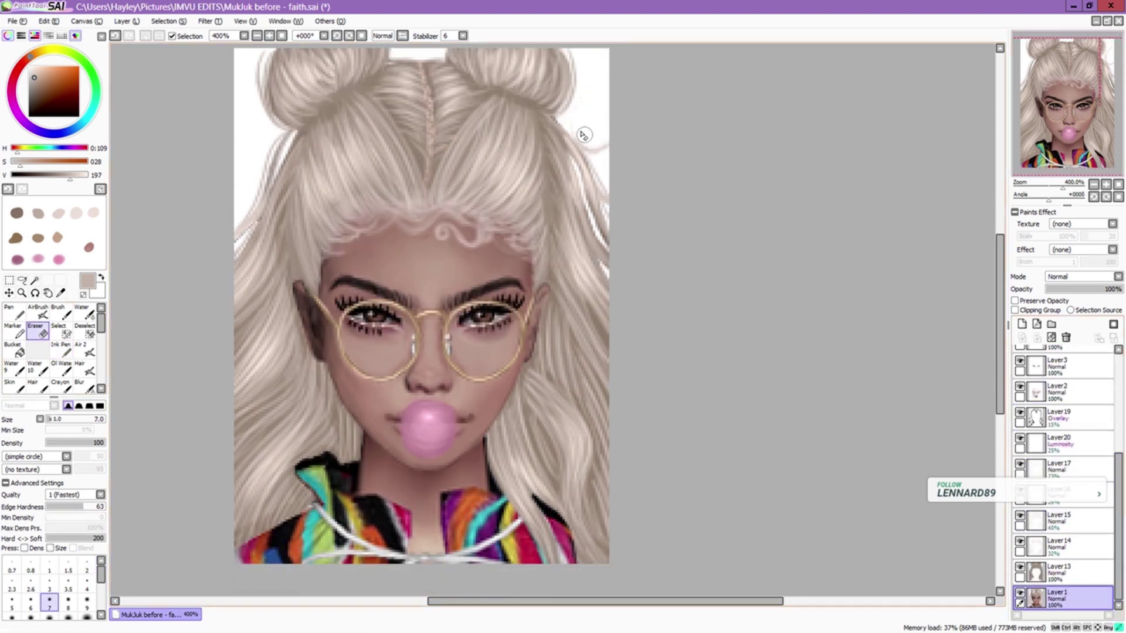
click(1114, 180)
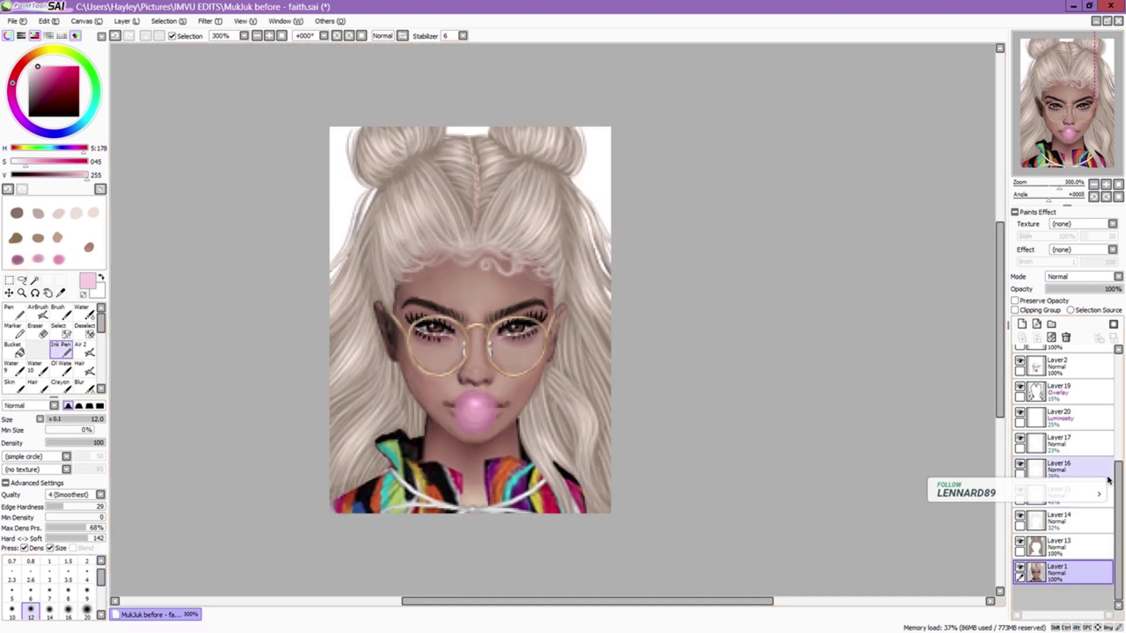
- Touch up both ears on Layer2 with sampled skin tones using the Ink Pen at size 4
scroll(1050, 421, down, 1)
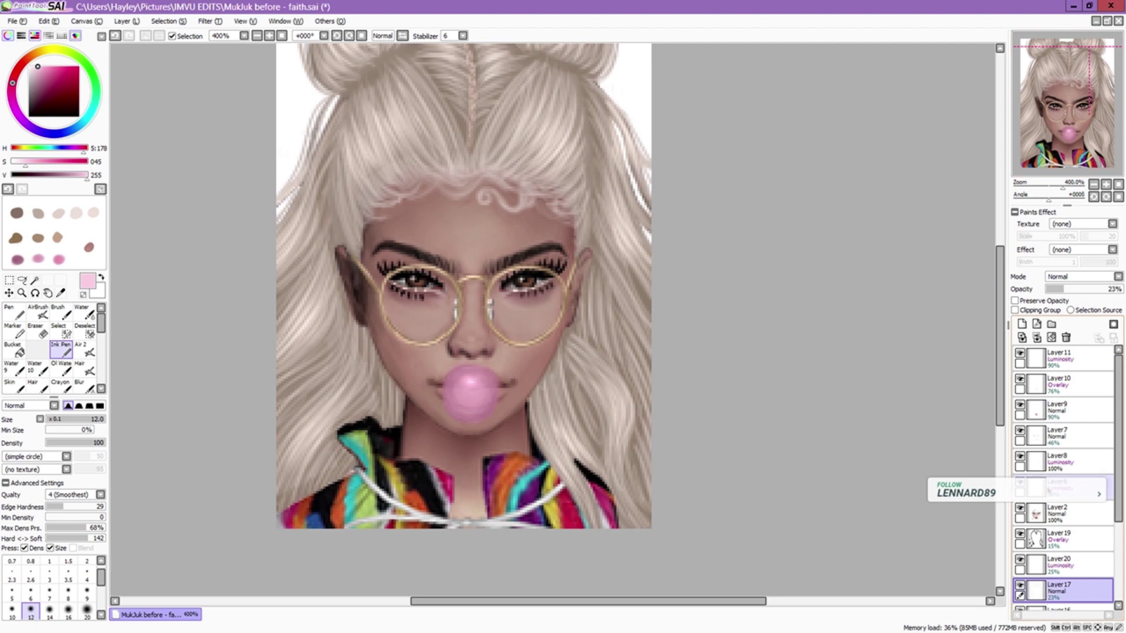
alt+click(354, 316)
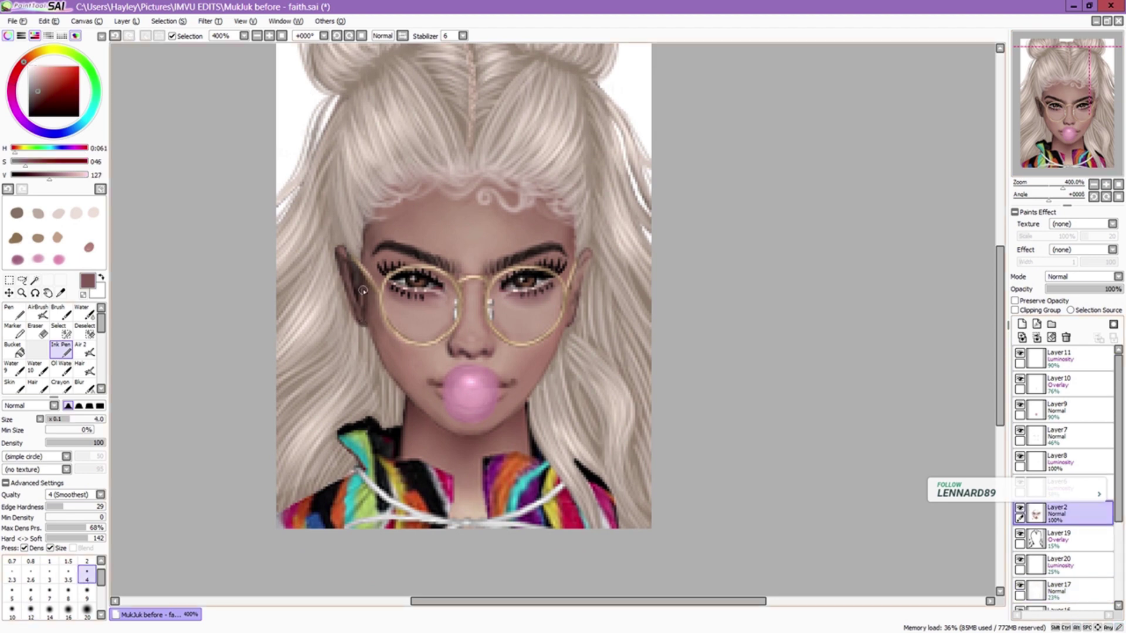
alt+click(592, 298)
- Paint pearl stud earrings on both earlobes on a new layer, detailing them in light grey (V 231) with the Ink Pen at size 0.7
key(bracketleft)
key(bracketleft)
key(bracketleft)
key(bracketleft)
key(bracketleft)
key(bracketleft)
key(bracketleft)
key(bracketleft)
key(bracketleft)
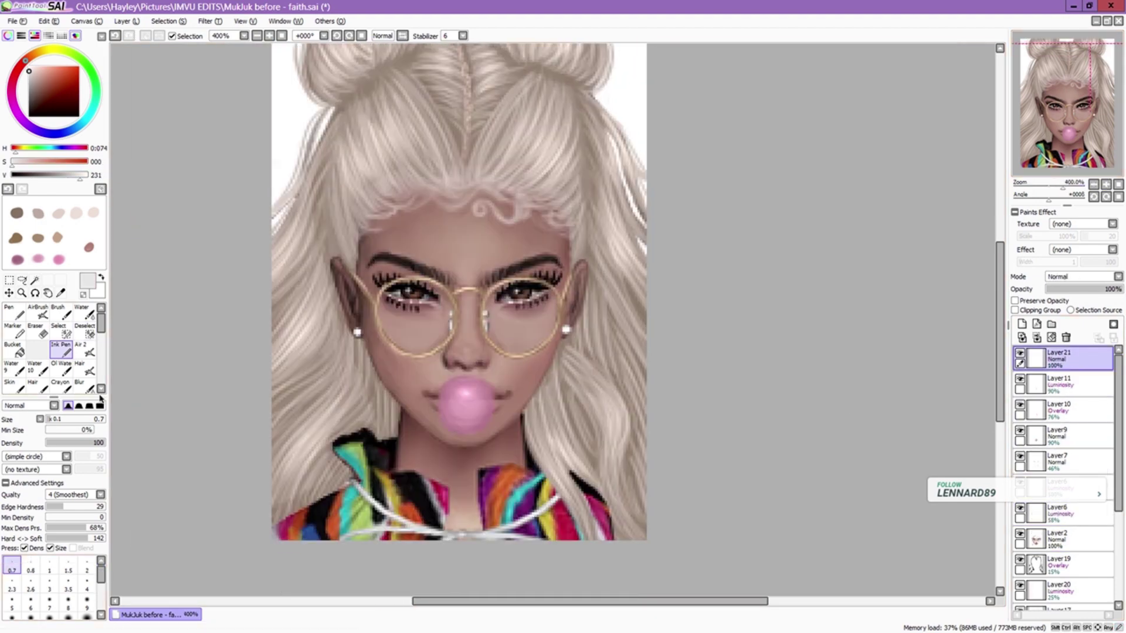
- Paint black shadows along the jacket's collar opening and across the neck under the chin with the Ink Pen at size 9
click(87, 601)
key(d)
drag(396, 473, 479, 527)
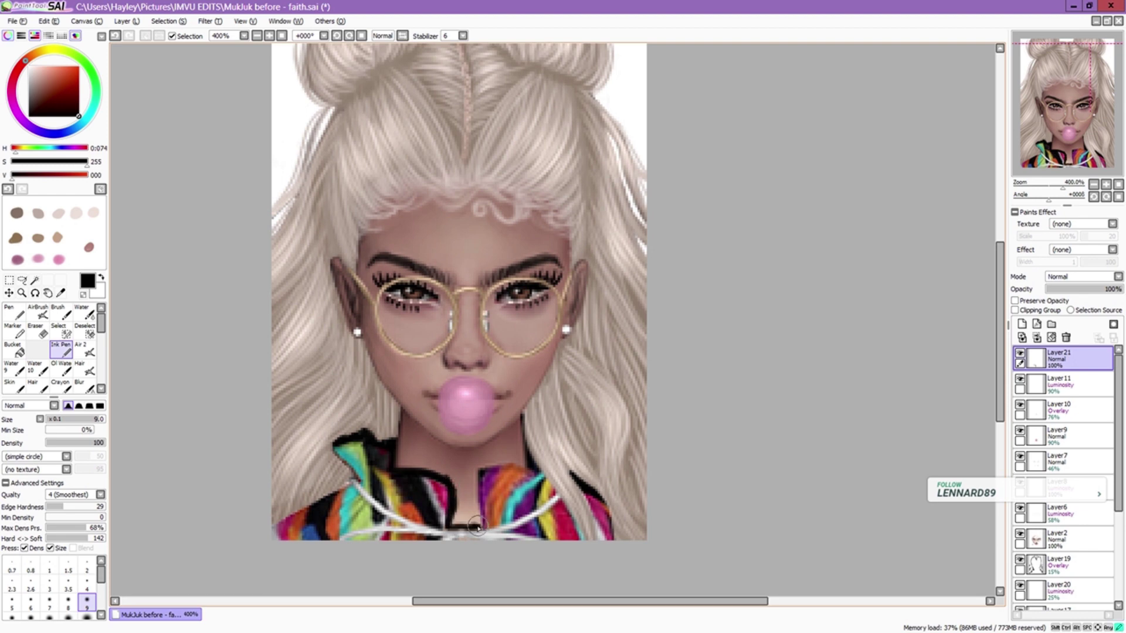
drag(486, 463, 465, 537)
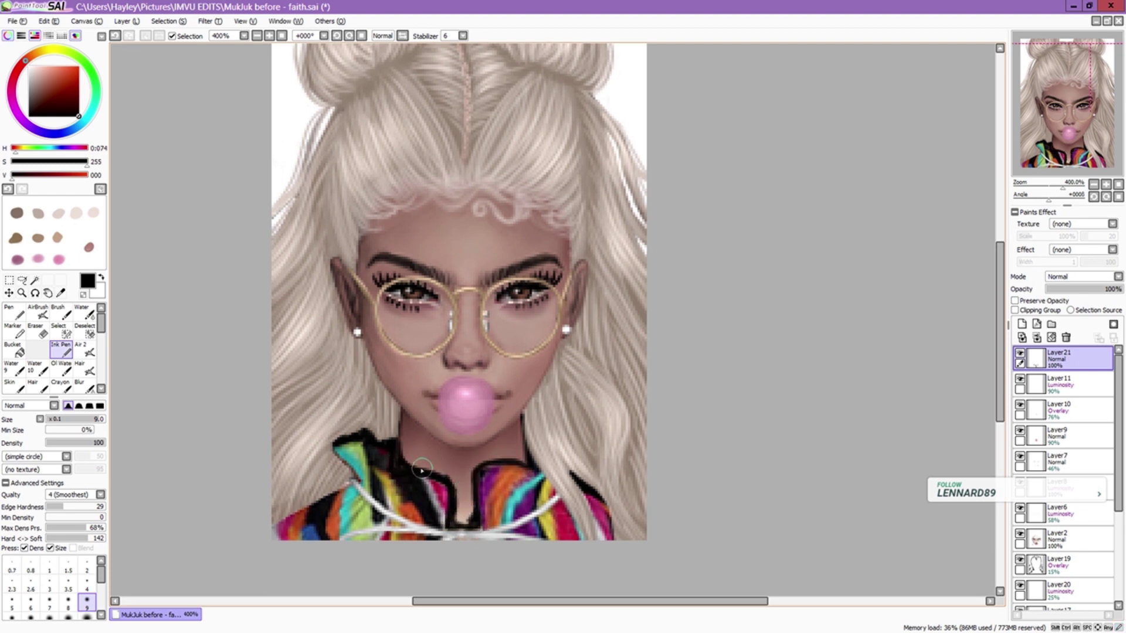
mouse_move(520, 437)
mouse_down()
mouse_move(406, 427)
mouse_move(449, 458)
mouse_move(509, 436)
mouse_move(449, 449)
mouse_move(479, 455)
mouse_move(504, 444)
mouse_up()
- Paint black shadows beneath both glasses lenses and along the sides of the nose bridge with the Ink Pen at size 5
key(bracketleft)
key(bracketleft)
key(bracketleft)
key(bracketleft)
scroll(542, 423, up, 1)
drag(480, 334, 549, 330)
mouse_move(339, 320)
mouse_down()
mouse_move(390, 342)
mouse_move(411, 336)
mouse_up()
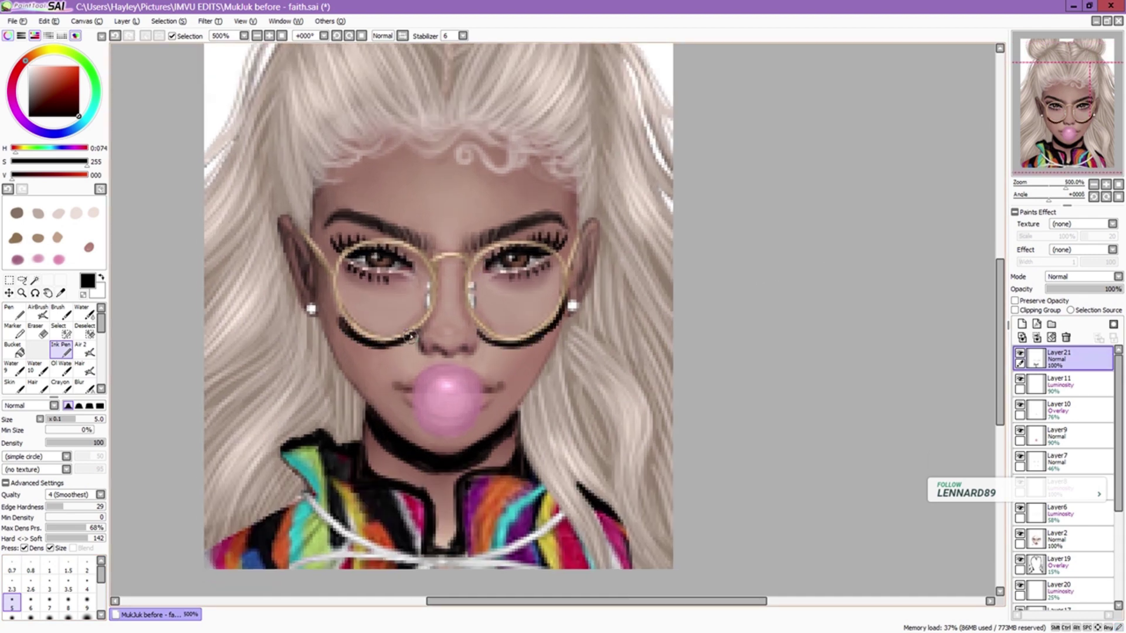
drag(437, 265, 423, 336)
drag(471, 269, 465, 309)
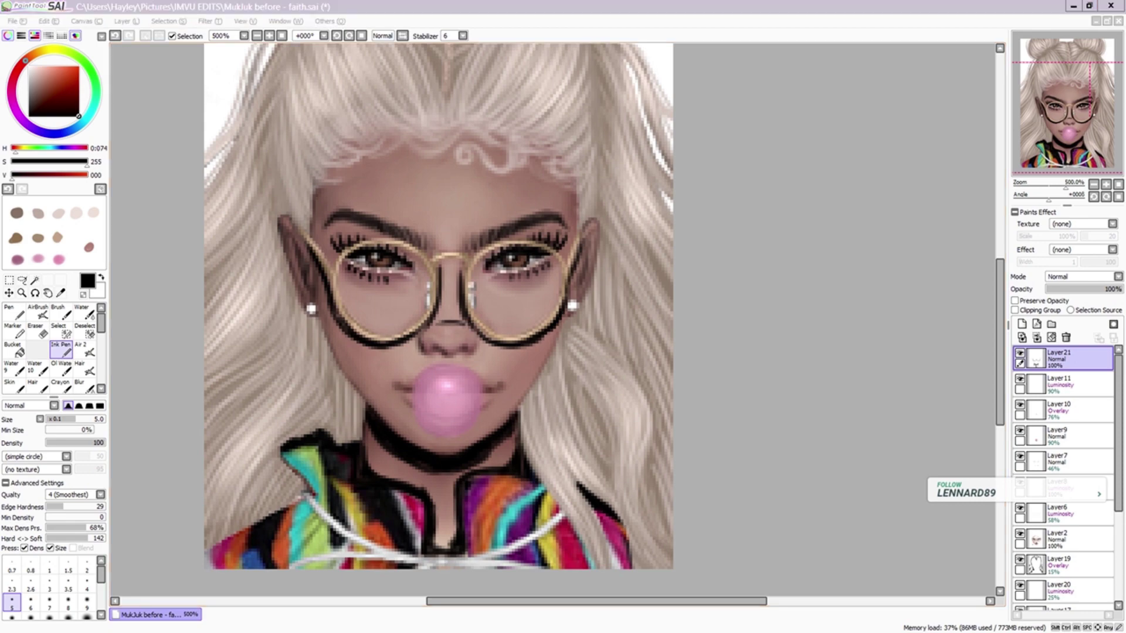
- Outline the top and bottom edges of the bubble gum in black with the Ink Pen at size 3.5
scroll(471, 421, down, 2)
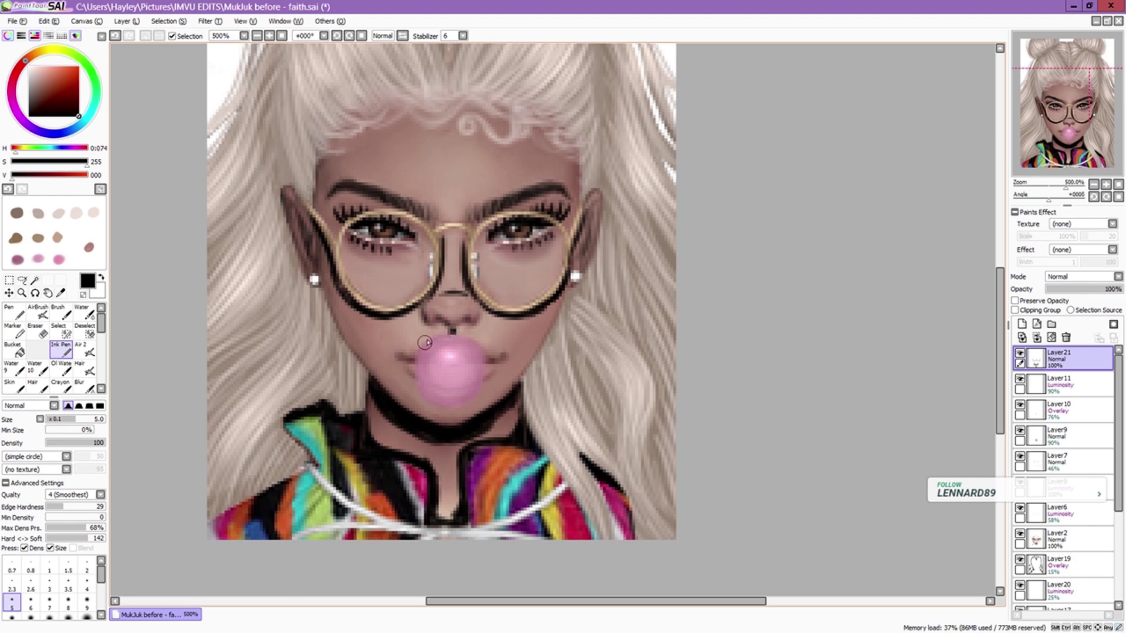
key(bracketleft)
key(bracketleft)
drag(417, 345, 488, 351)
drag(457, 409, 476, 399)
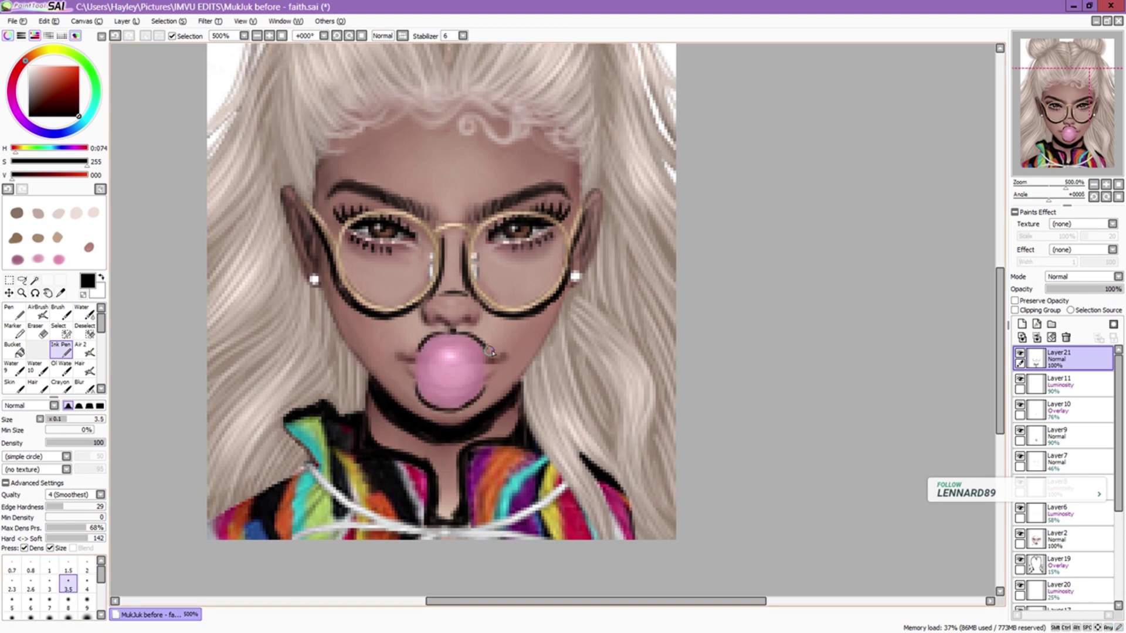
- Set the Layer21 shadows to Overlay at 30% opacity and enlarge the Ink Pen to size 14
click(1067, 289)
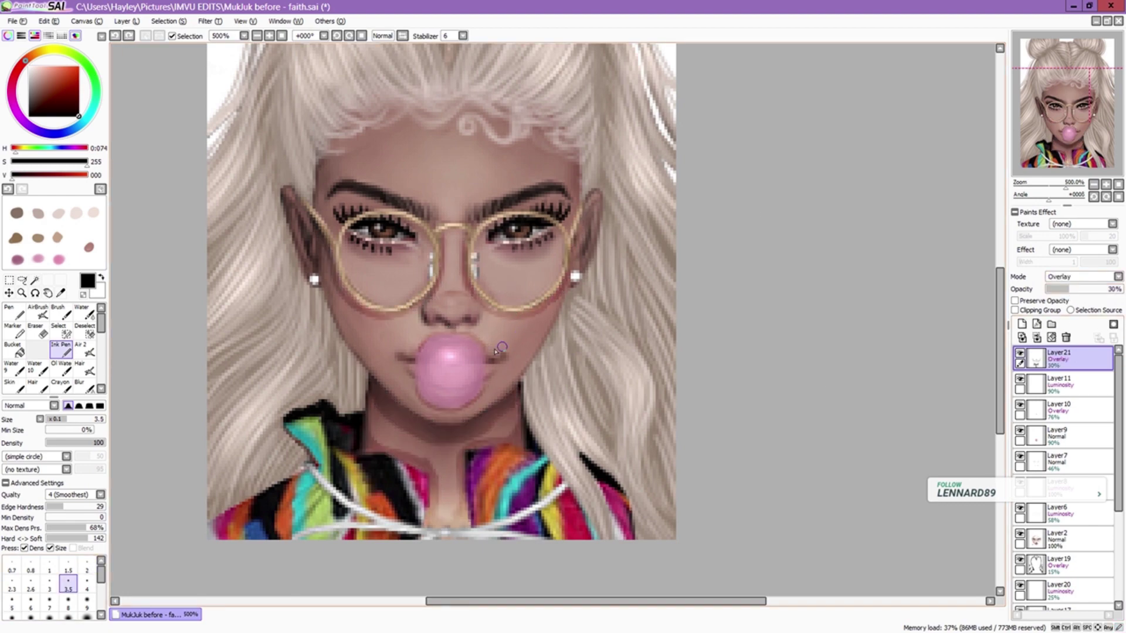
key(bracketright)
key(bracketright)
key(bracketright)
key(bracketright)
key(bracketright)
key(bracketright)
key(bracketright)
key(bracketright)
key(bracketright)
scroll(496, 350, down, 1)
click(1107, 135)
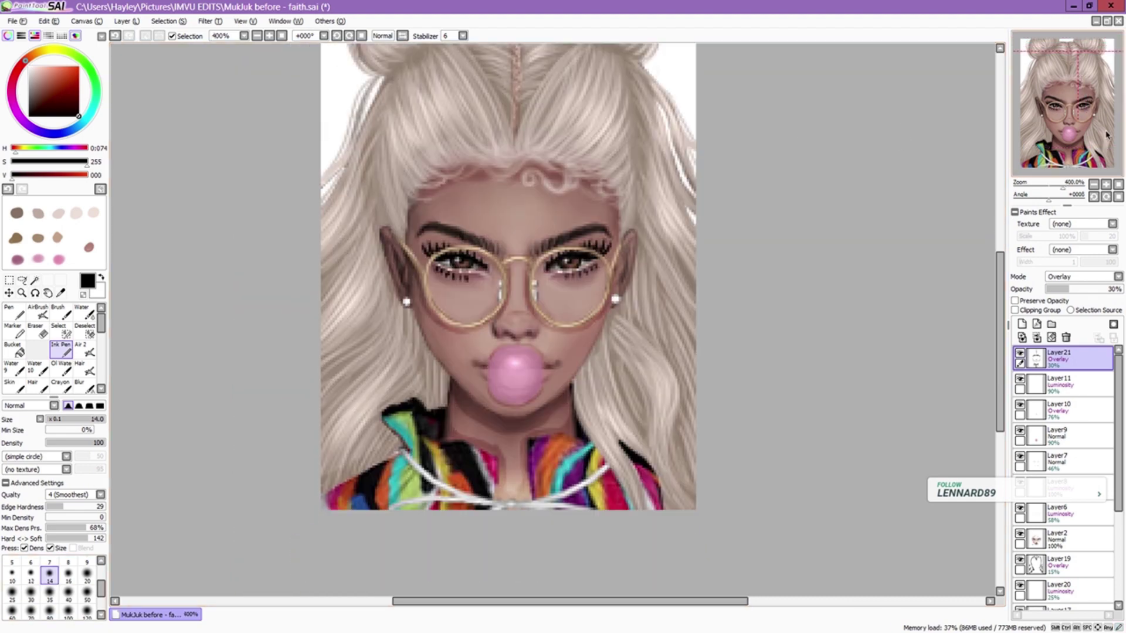
- Lower Layer21's opacity to 22% and soften its shadows with the Blur brush enlarged to size 10
click(1062, 289)
click(84, 386)
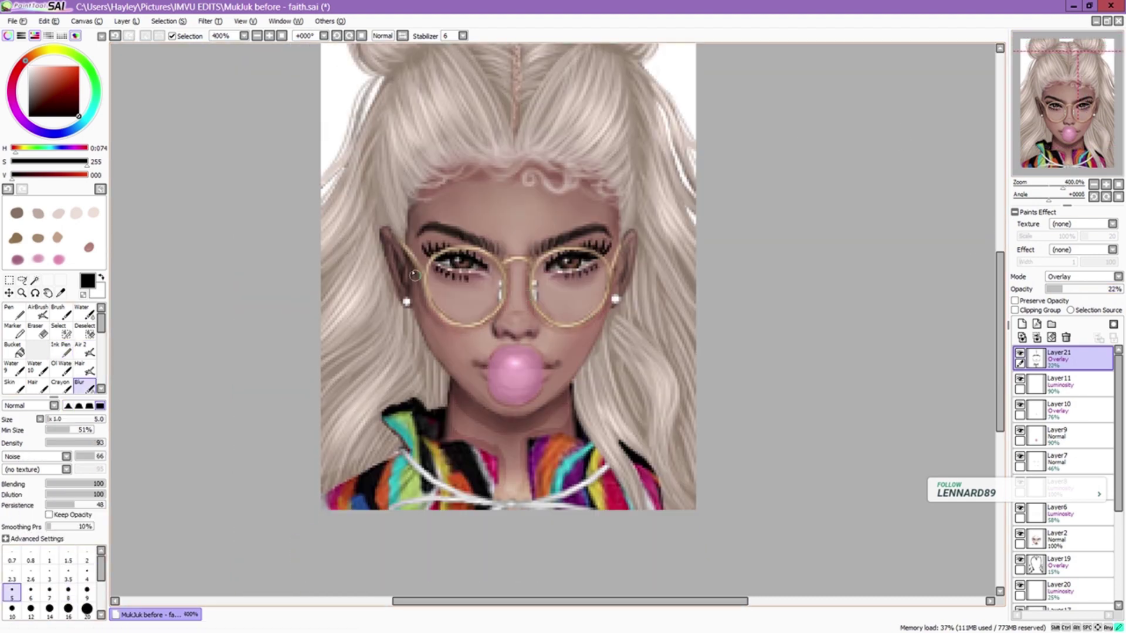
drag(418, 286, 387, 323)
key(bracketright)
key(bracketright)
key(bracketright)
key(bracketright)
key(bracketright)
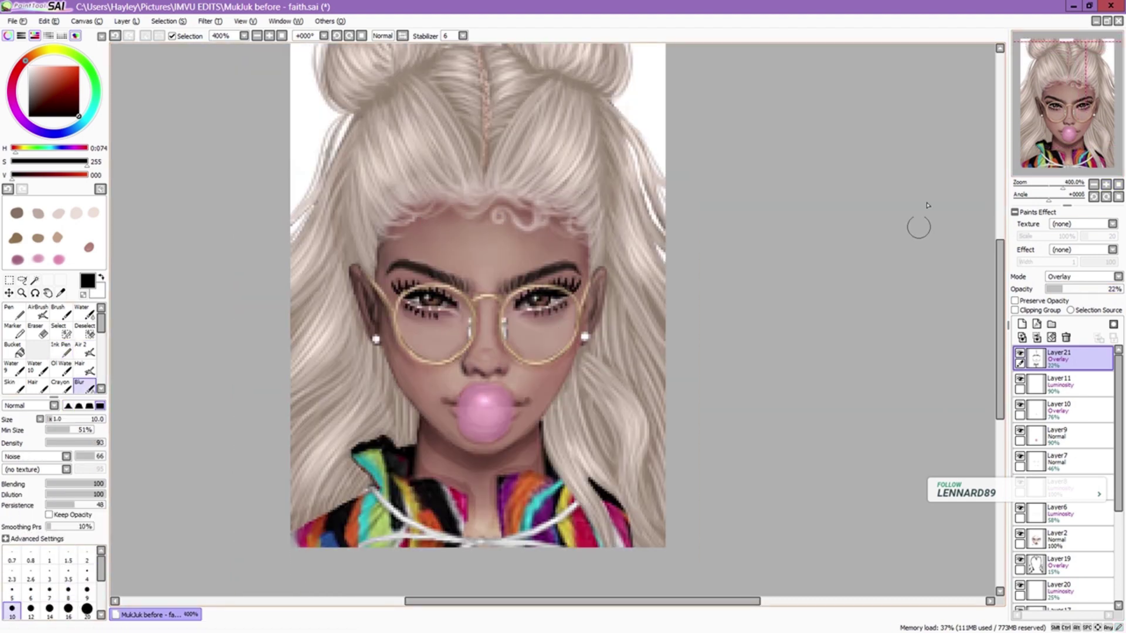
- Soften the remaining Layer21 shadows under the chin and around the nose bridge with the Blur brush at size 5
scroll(559, 327, up, 1)
key(bracketleft)
key(bracketleft)
key(bracketleft)
key(bracketleft)
key(bracketleft)
key(bracketleft)
key(bracketleft)
key(bracketleft)
key(bracketleft)
key(bracketleft)
key(bracketleft)
key(bracketright)
key(bracketright)
key(bracketright)
key(bracketright)
key(bracketright)
key(bracketright)
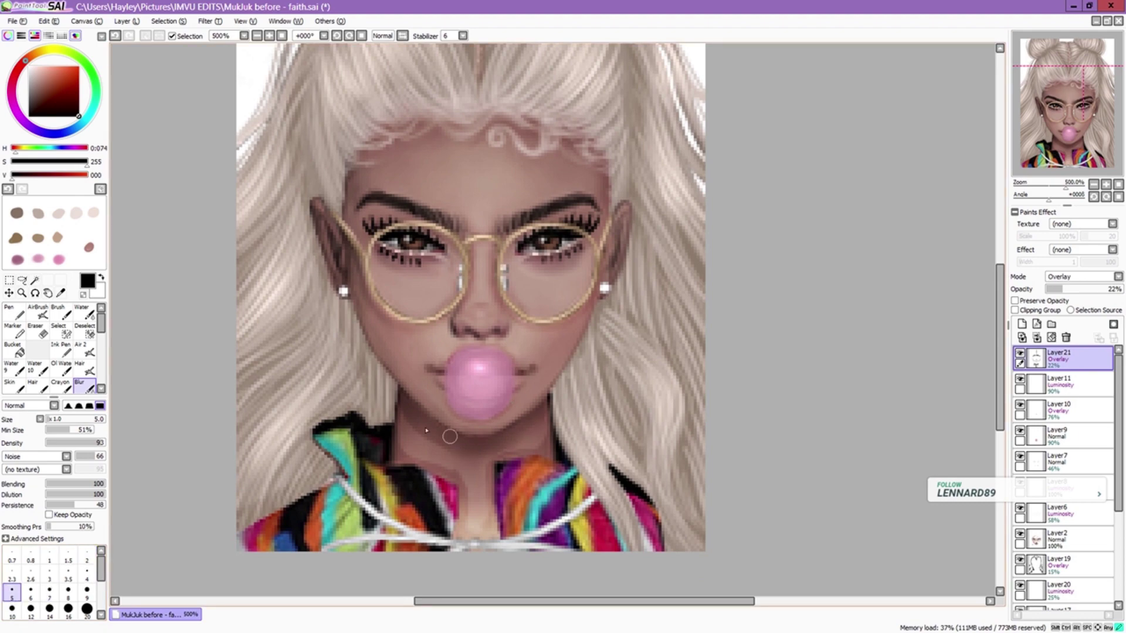
key(n)
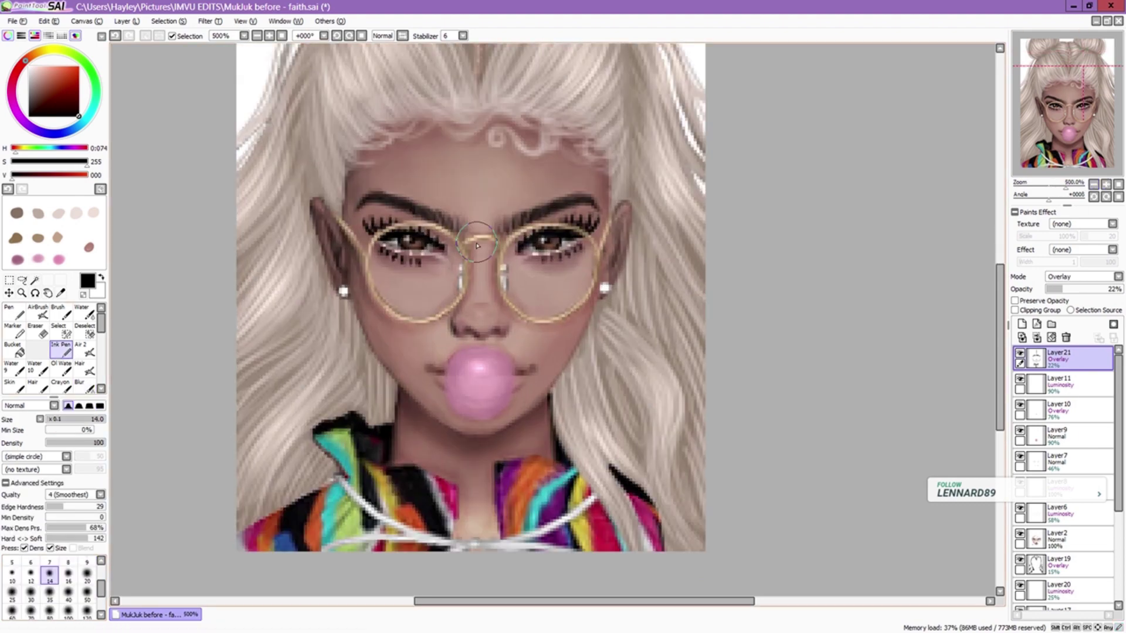
key(b)
scroll(788, 397, down, 2)
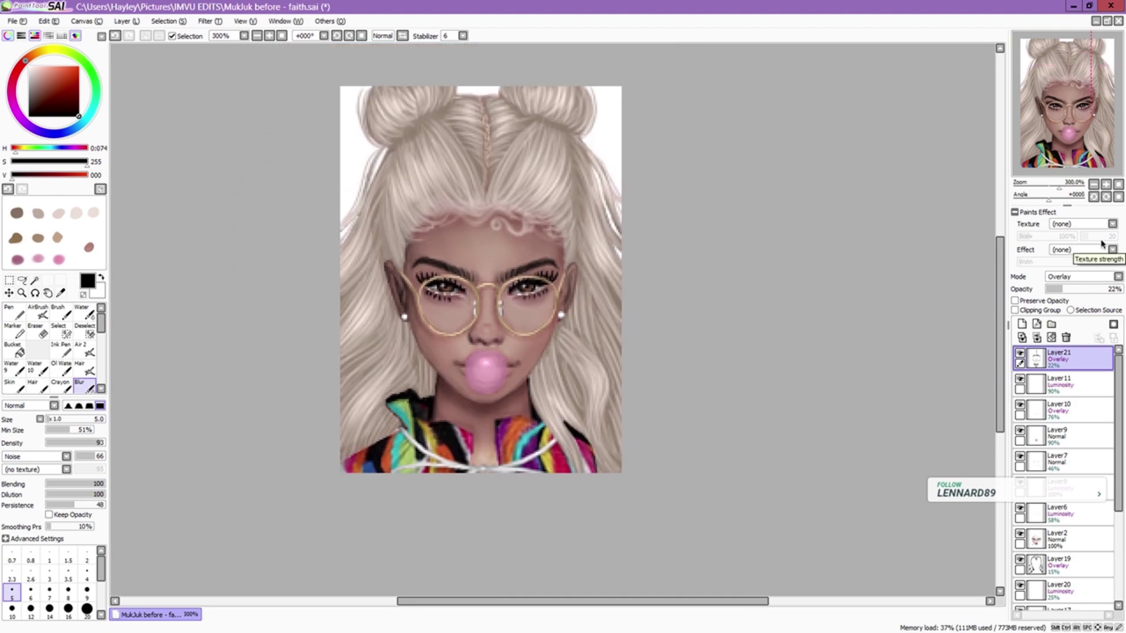
scroll(481, 281, up, 1)
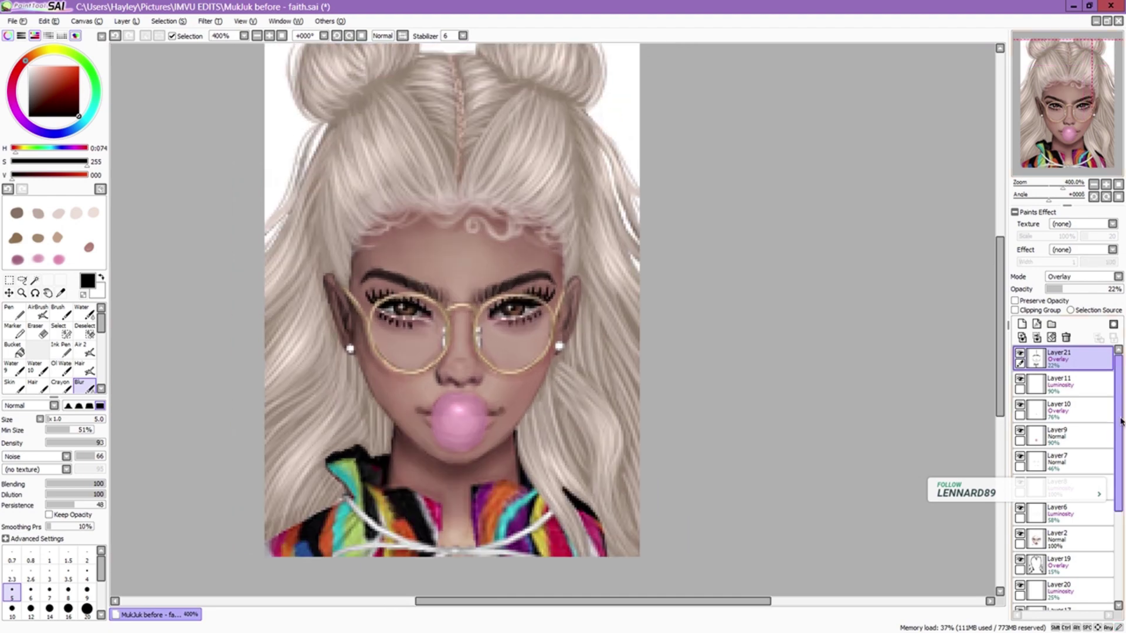
- Paint white Ink Pen highlights on the nose bridge, nose tip and chin on a new layer placed directly above Layer2
click(1022, 324)
key(x)
key(n)
scroll(481, 281, up, 1)
drag(480, 229, 476, 318)
drag(1059, 359, 1061, 535)
click(476, 343)
click(476, 452)
- Fill white highlights beneath both eyes and add short strokes beside the mouth corners with the Ink Pen at size 5
mouse_move(521, 309)
mouse_down()
mouse_move(581, 311)
mouse_move(578, 331)
mouse_up()
scroll(1062, 445, down, 3)
mouse_move(378, 299)
mouse_down()
mouse_move(440, 329)
mouse_move(434, 358)
mouse_up()
click(12, 588)
drag(531, 409, 513, 427)
drag(428, 404, 443, 426)
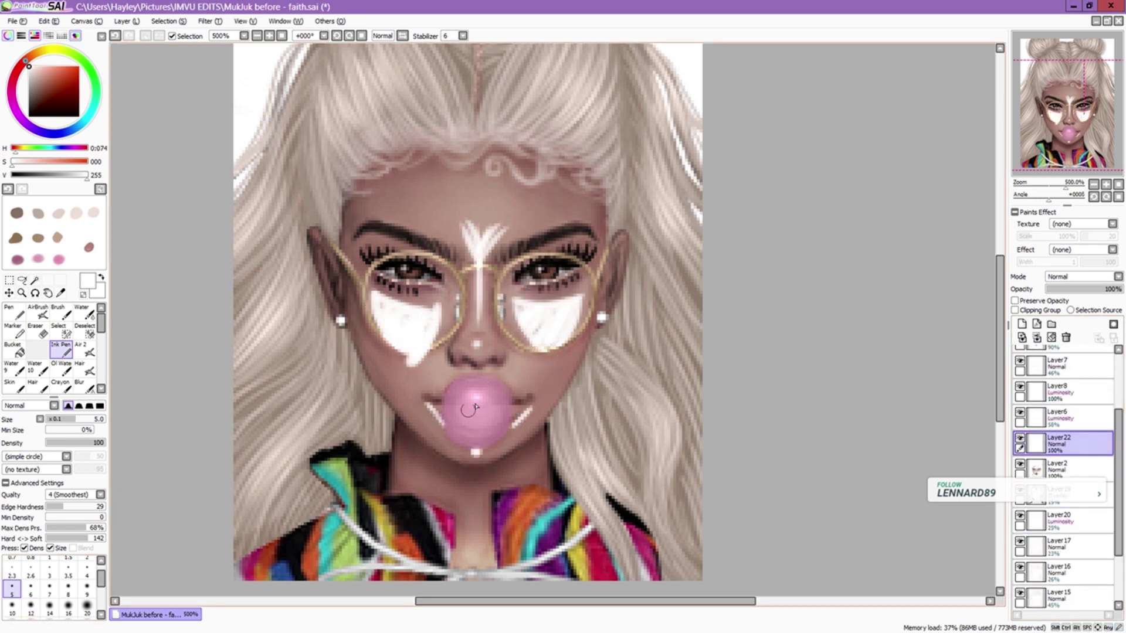
- Add thin white highlights along both eyebrows with the Ink Pen at size 2 and clean up with the Eraser
key(bracketleft)
key(bracketleft)
key(bracketleft)
key(bracketleft)
key(bracketleft)
key(bracketleft)
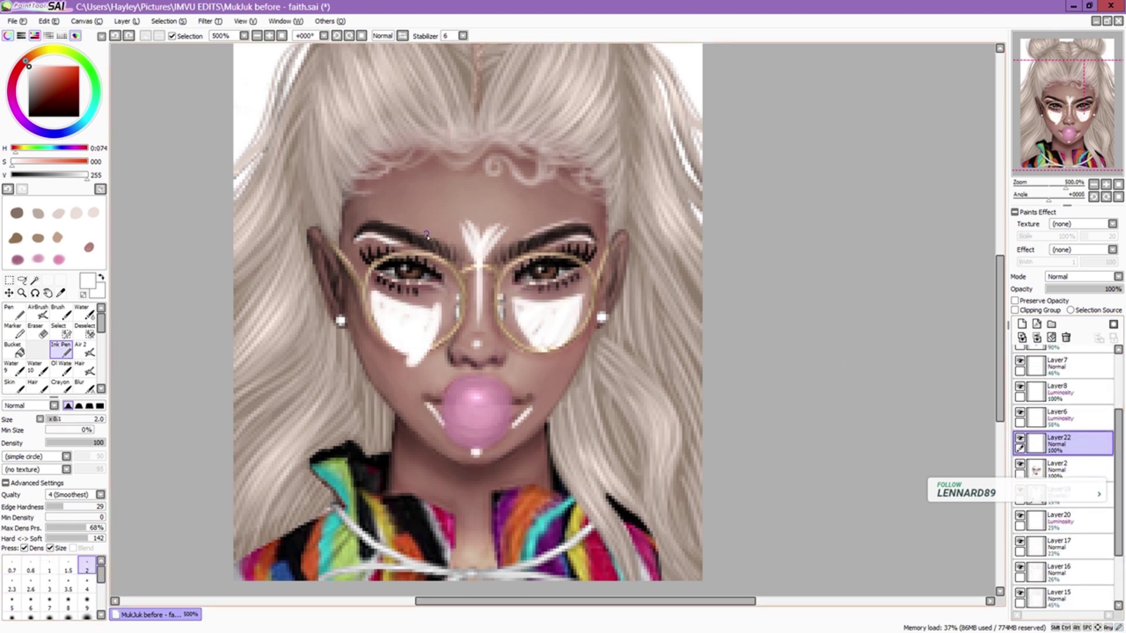
key(e)
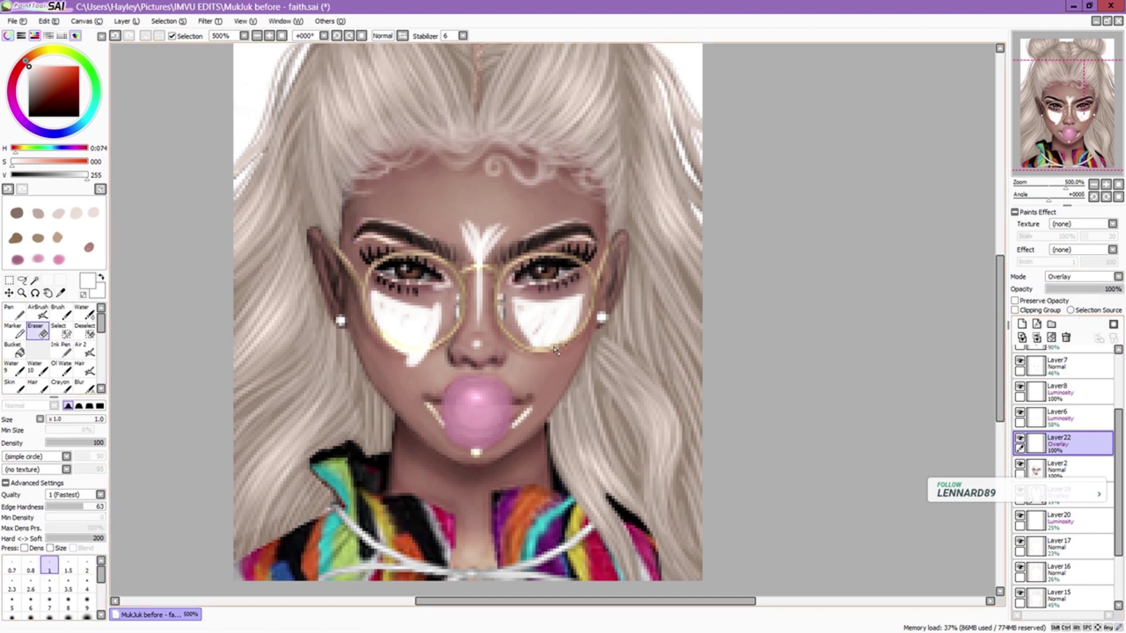
- Set the Layer22 highlights to Overlay at 17% opacity and soften them with the Blur brush at size 16
click(1066, 289)
click(82, 386)
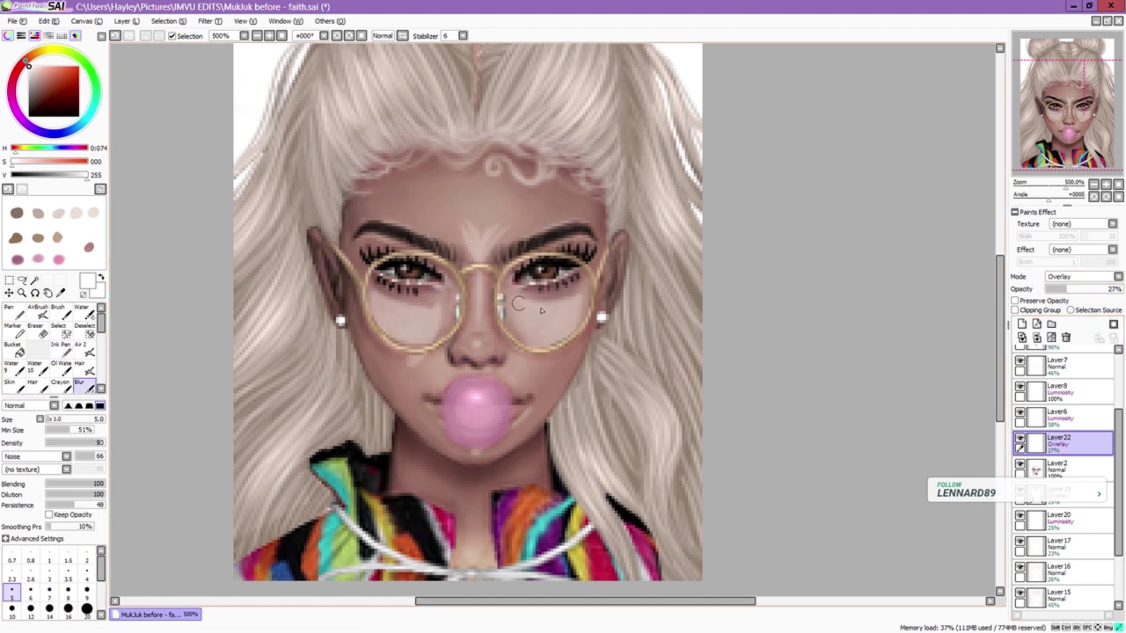
scroll(971, 273, down, 1)
key(bracketright)
key(bracketright)
key(bracketright)
key(bracketright)
key(bracketright)
key(bracketright)
key(bracketright)
key(bracketright)
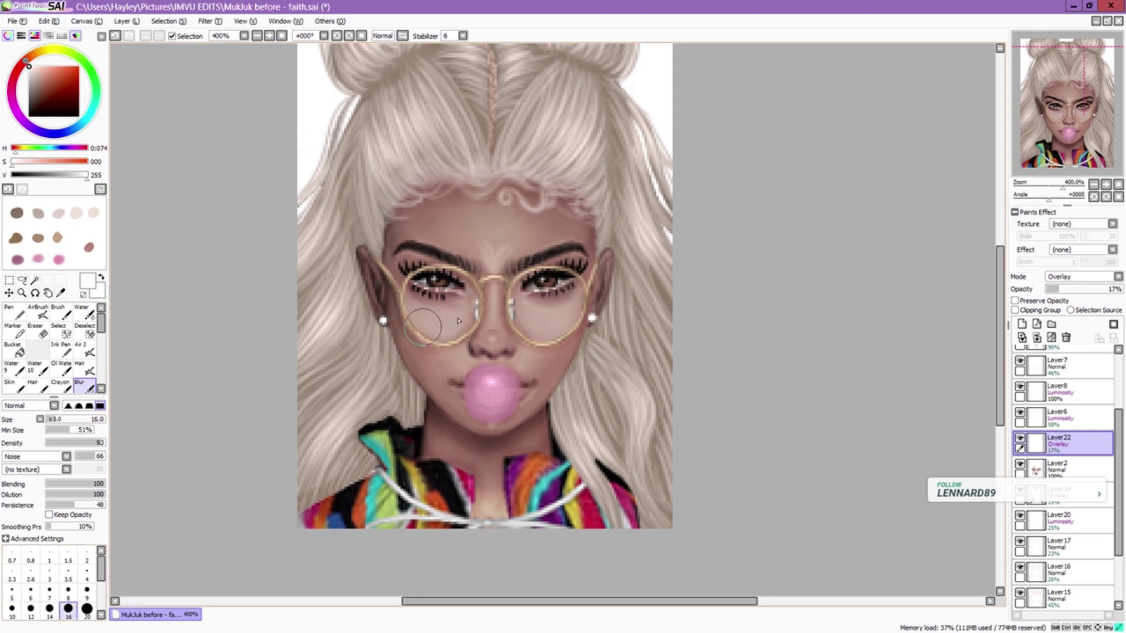
- Refine the small highlights around the mouth and chin with the Eraser at size 1 and Blur at size 2
key(bracketleft)
key(bracketleft)
key(bracketleft)
key(bracketleft)
key(bracketleft)
key(bracketleft)
key(bracketleft)
key(bracketleft)
key(bracketleft)
key(bracketleft)
key(bracketleft)
key(bracketleft)
key(bracketleft)
key(bracketleft)
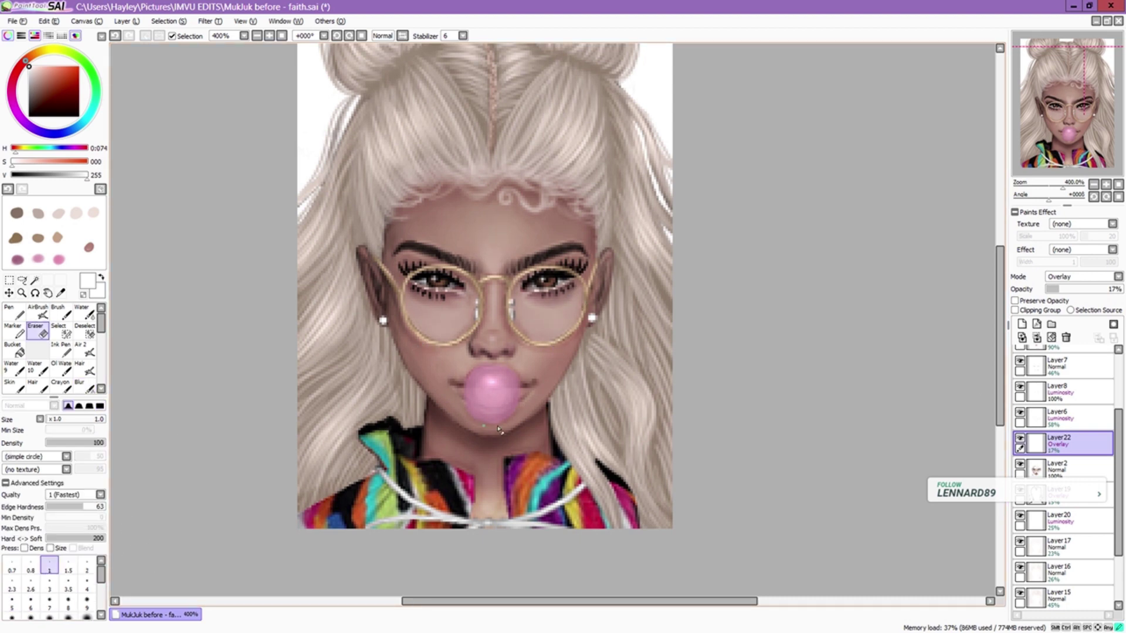
- Add a Luminosity layer on top of the stack and mix a light tan colour for the Brush
scroll(1061, 422, up, 3)
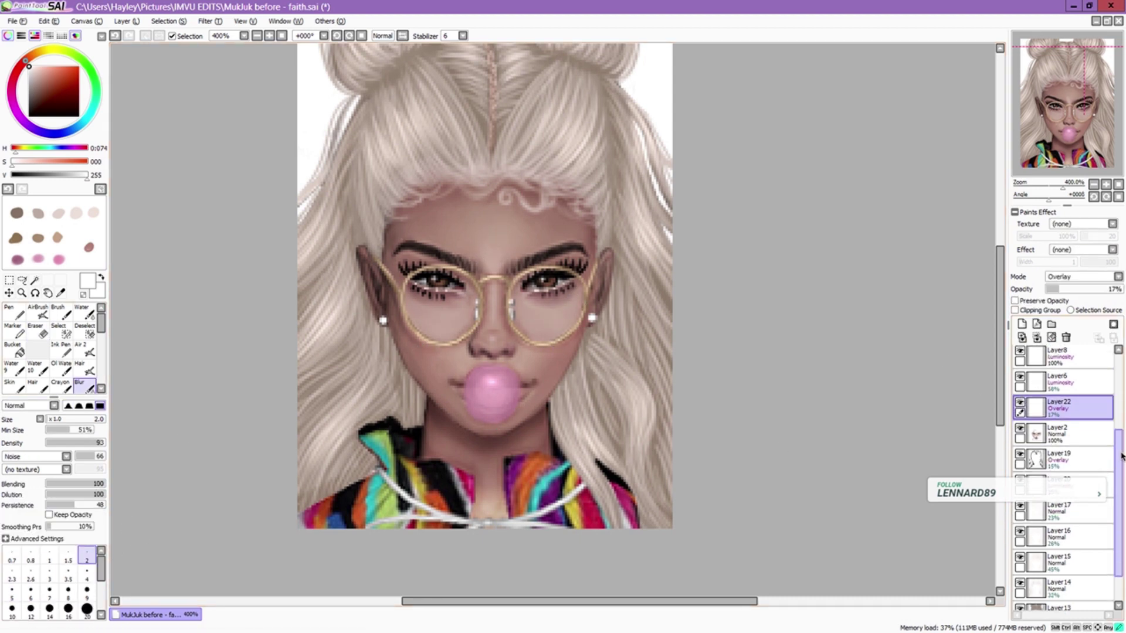
click(1059, 355)
drag(12, 166, 32, 166)
drag(87, 177, 77, 177)
key(b)
scroll(1078, 169, up, 1)
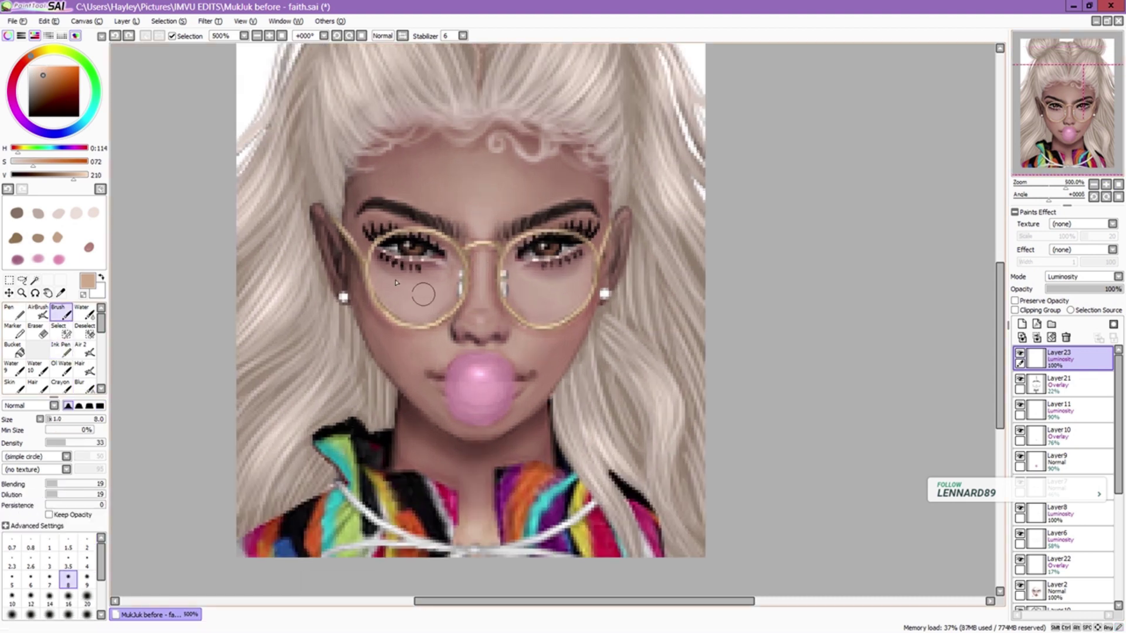
- Paint pale highlights on the nose tip and mouth corners on Layer23, lower it to 72% opacity and blur them at size 3
alt+click(482, 261)
key(bracketleft)
key(bracketleft)
key(bracketleft)
key(bracketleft)
key(bracketleft)
key(bracketleft)
key(bracketleft)
key(bracketleft)
key(bracketleft)
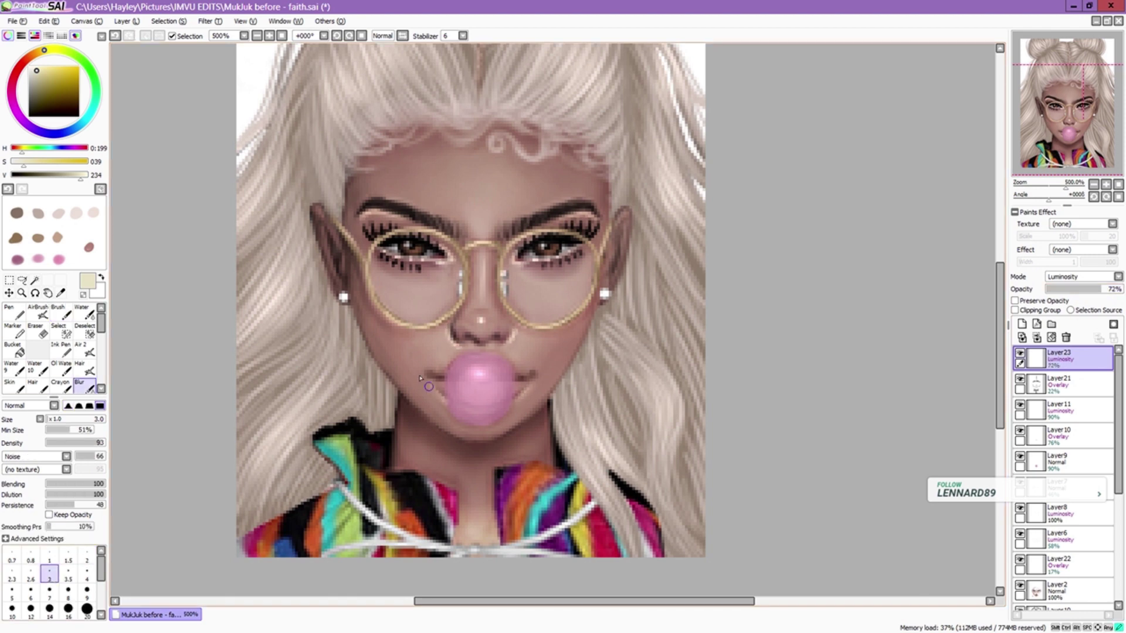
key(ctrl+b)
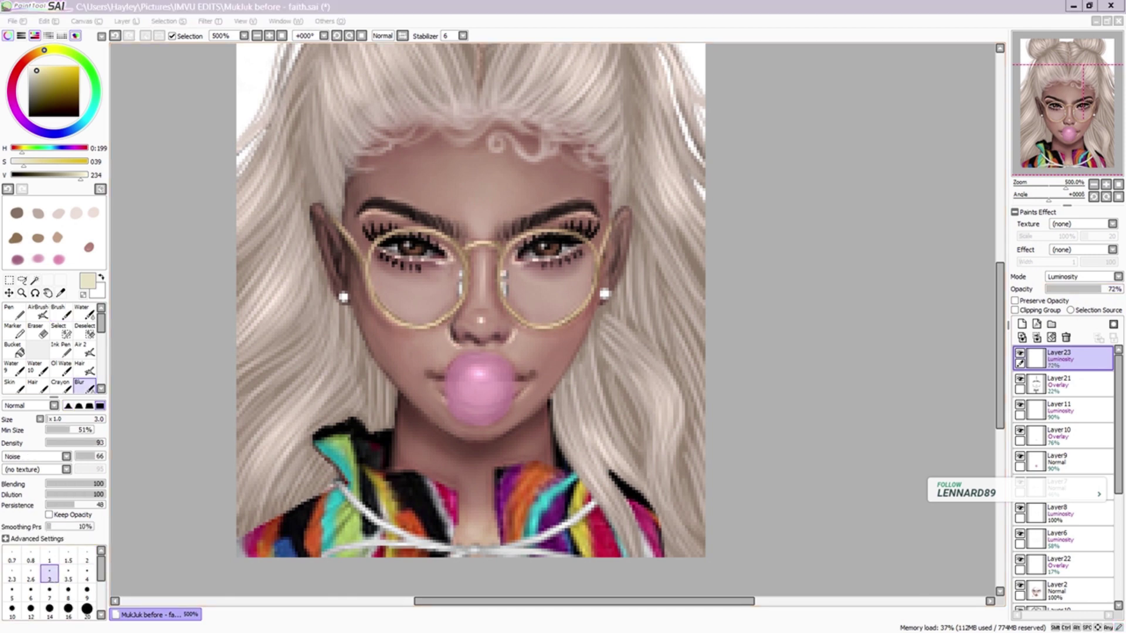
click(450, 406)
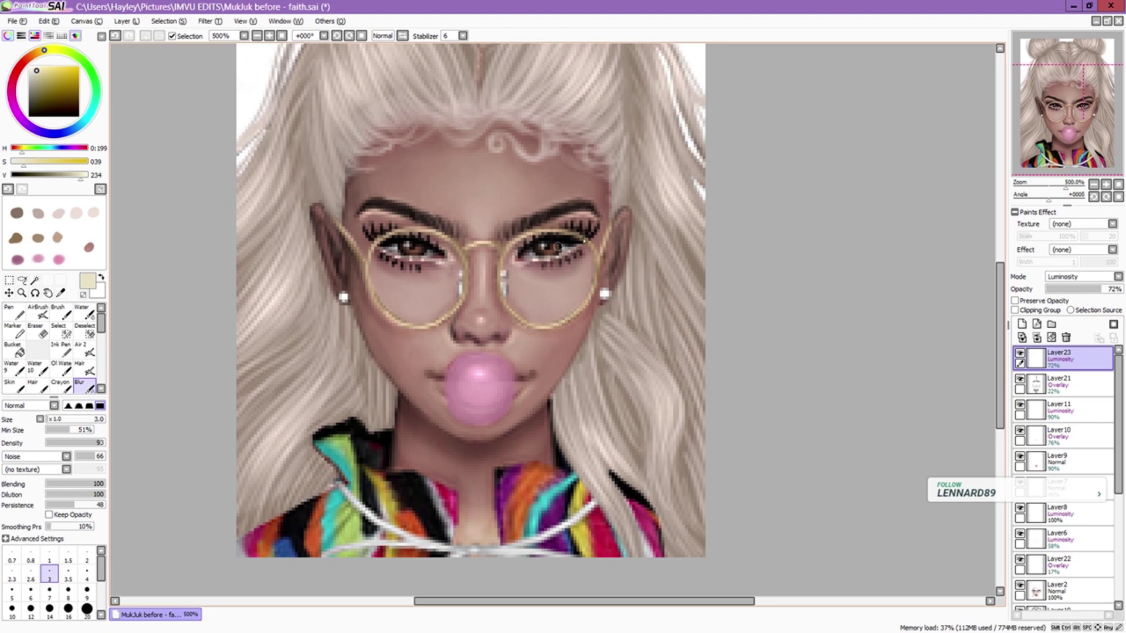
- Select Layer9 and sample the bubble gum's pink for the Brush
click(1093, 184)
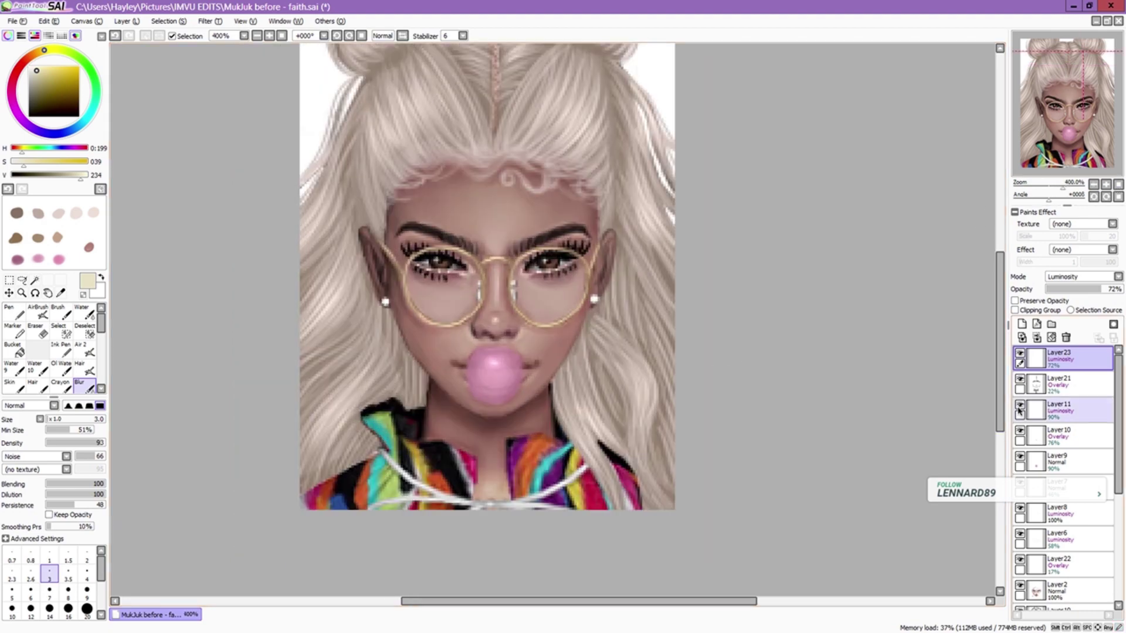
key(b)
alt+click(476, 386)
drag(476, 387, 458, 434)
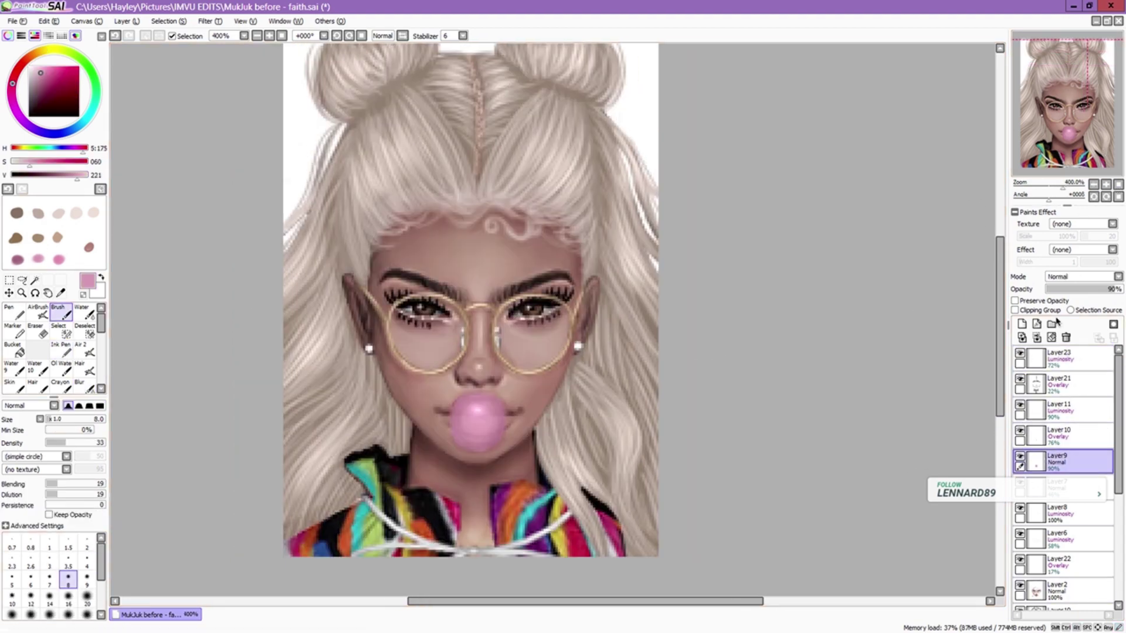
- Tint the nose tip rosy red on a new layer above Layer21 with the Brush at size 16, trying Overlay mode
key(ctrl+shift+n)
scroll(458, 364, up, 1)
alt+click(438, 343)
key(bracketright)
key(bracketright)
key(bracketright)
key(bracketright)
key(bracketright)
click(1082, 276)
click(1067, 322)
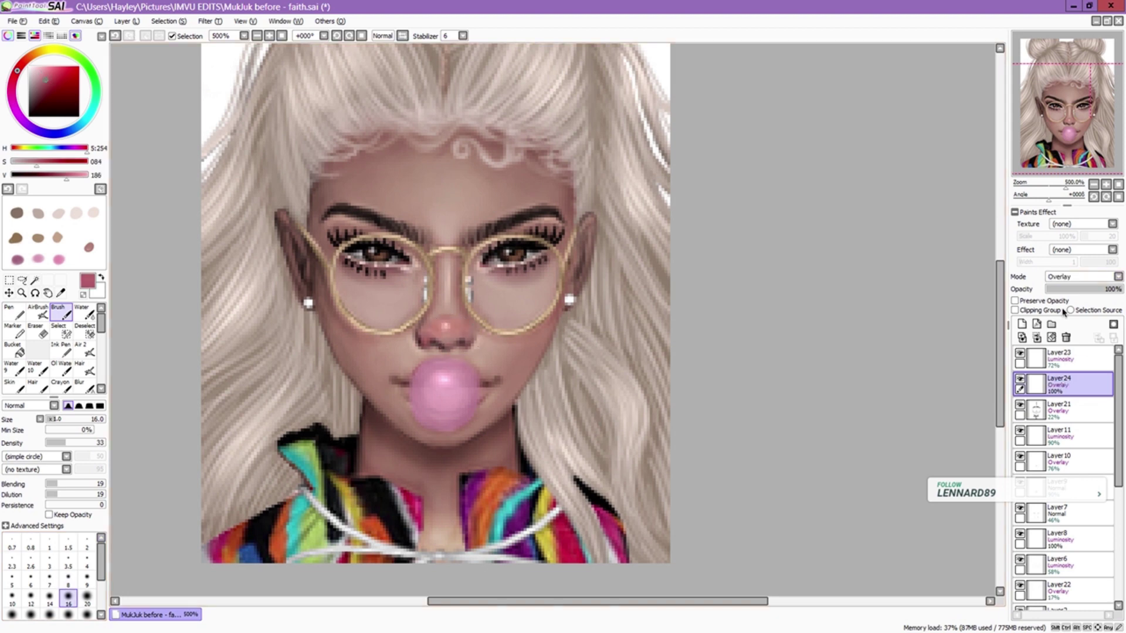
- Return Layer24 to Normal mode and paint rosy blush across both cheeks with the Skin brush at size 16
key(s)
drag(498, 326, 563, 325)
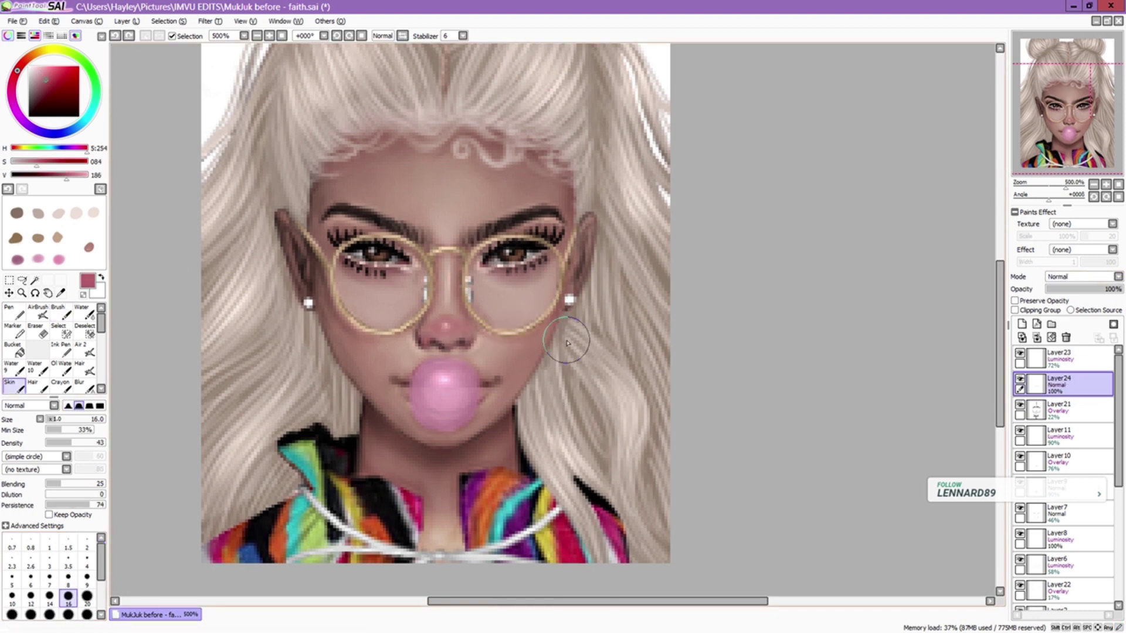
drag(352, 323, 369, 338)
key(e)
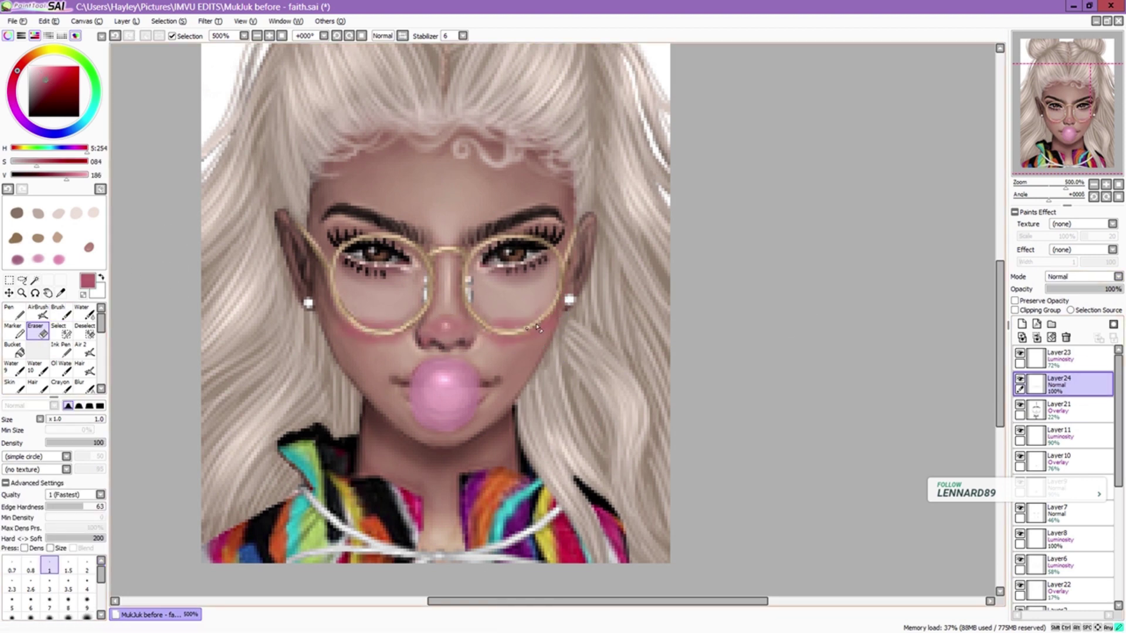
- Lower Layer24's opacity to 45% and touch up the cheek blush with the Skin brush and Eraser
key(4)
key(b)
key(bracketright)
key(bracketright)
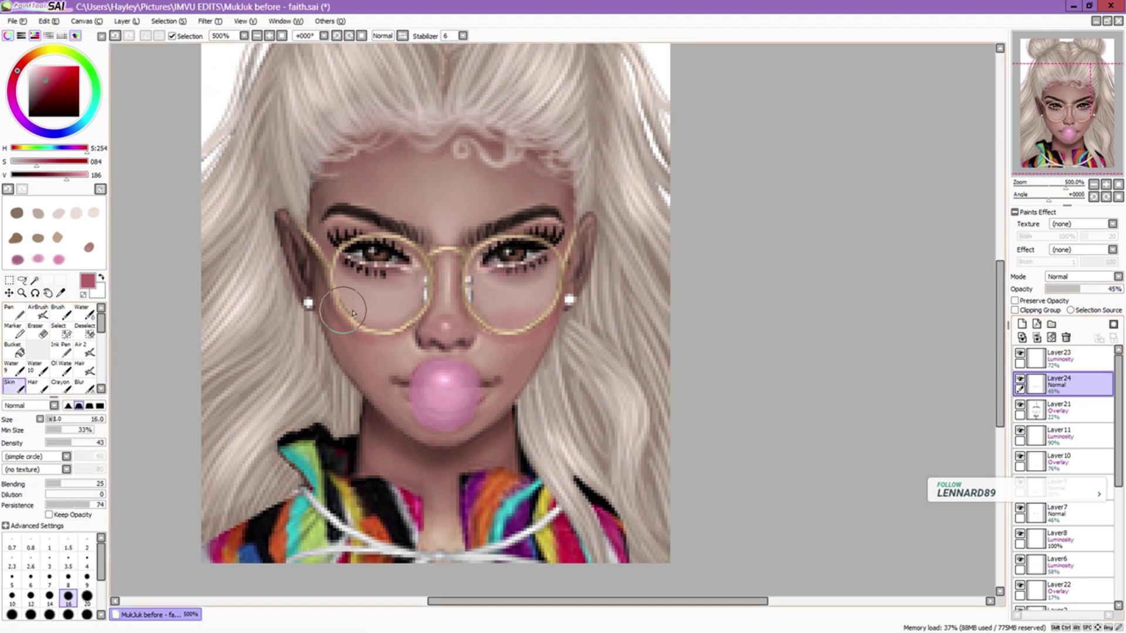
key(e)
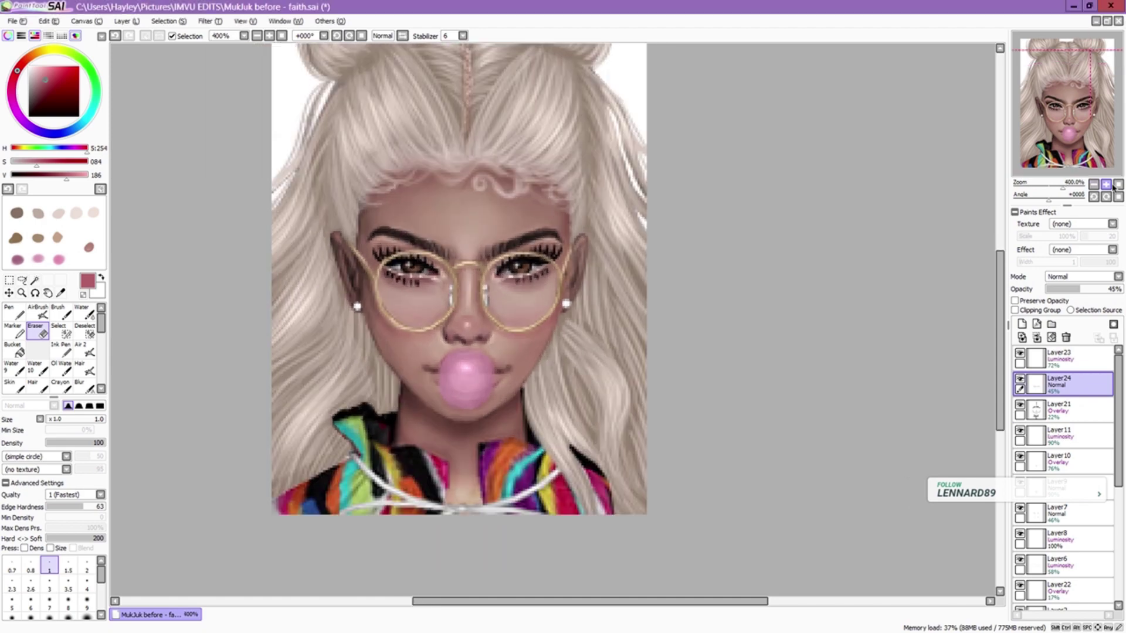
- Paint white reflections on both glasses lenses with the Ink Pen at size 2 on a new top layer at 44% opacity
click(1062, 358)
click(61, 350)
drag(517, 324, 540, 308)
key(ctrl+shift+n)
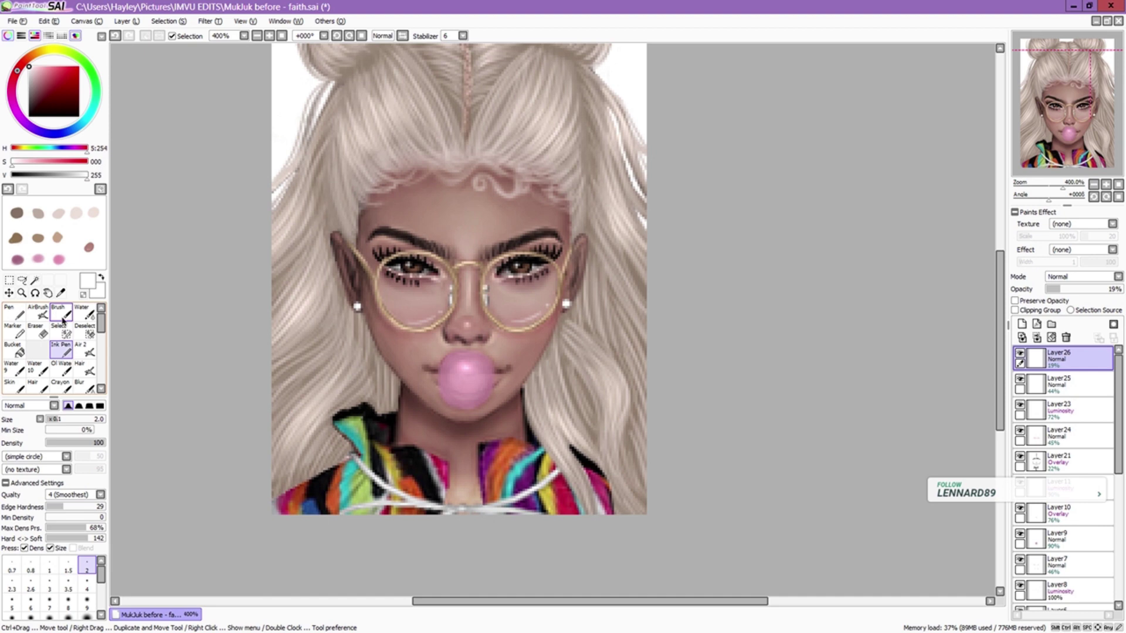
key(b)
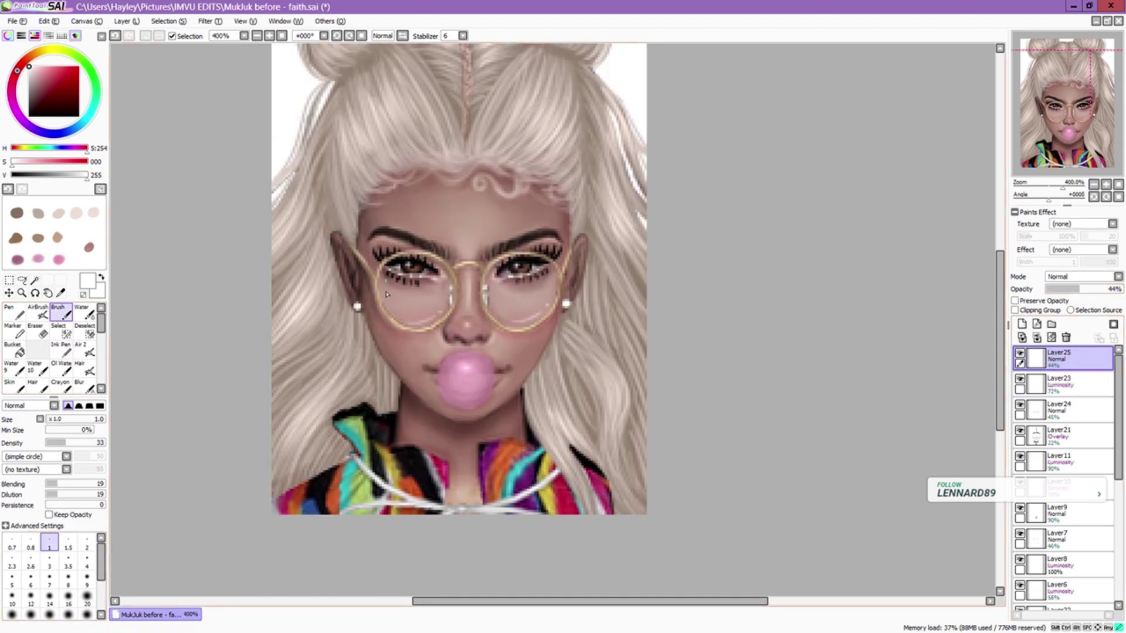
key(n)
- Launch Adobe Photoshop CS6 and export the portrait as the PNG file "MukJuk after - faith.png"
click(16, 21)
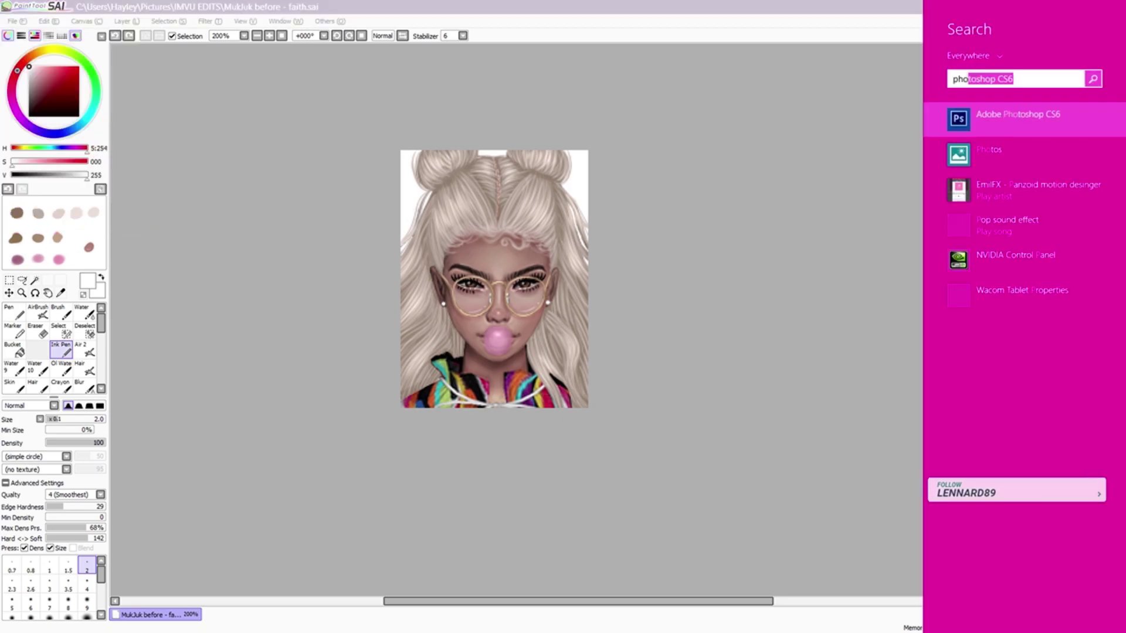
key(Return)
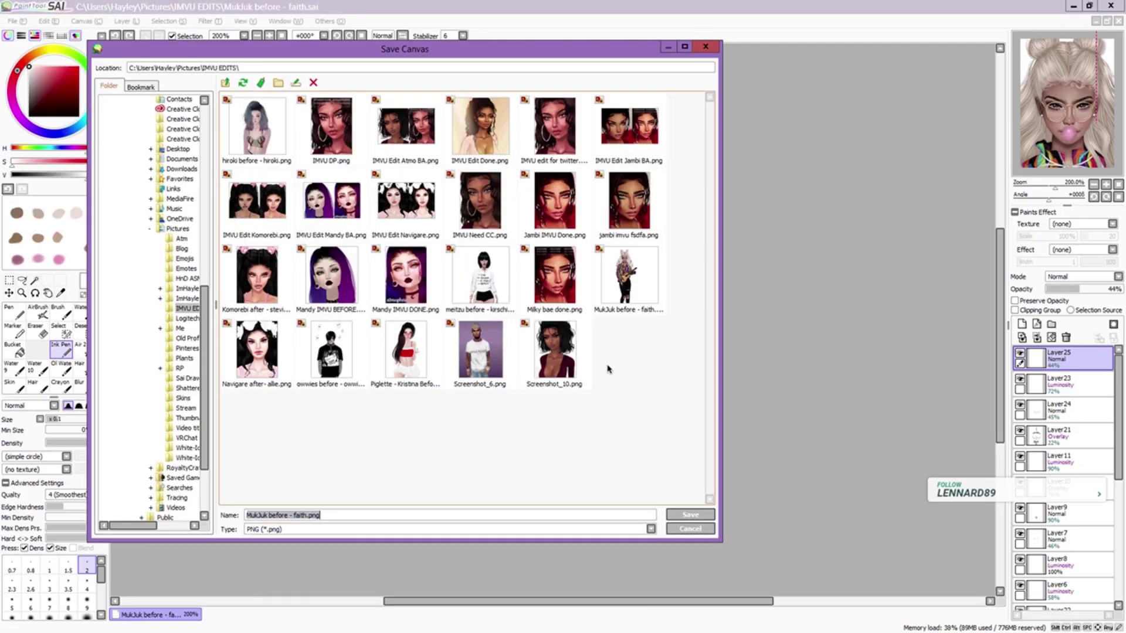
key(Return)
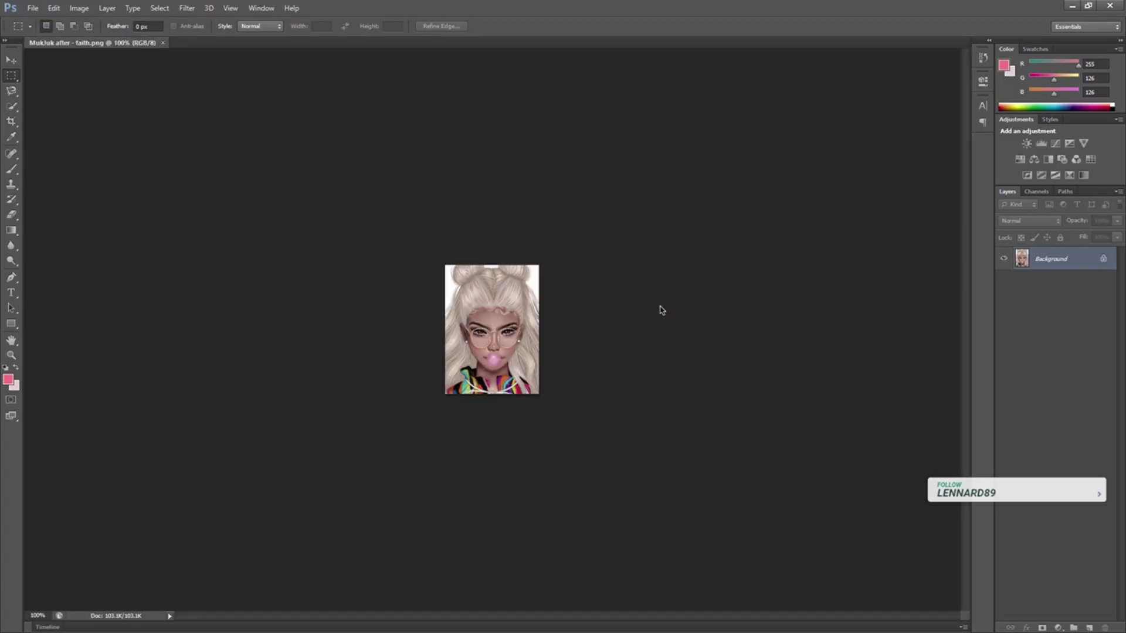
- In Photoshop, paint pink over the whole portrait on a new layer and set it to Soft Light at 28% opacity
key(ctrl+0)
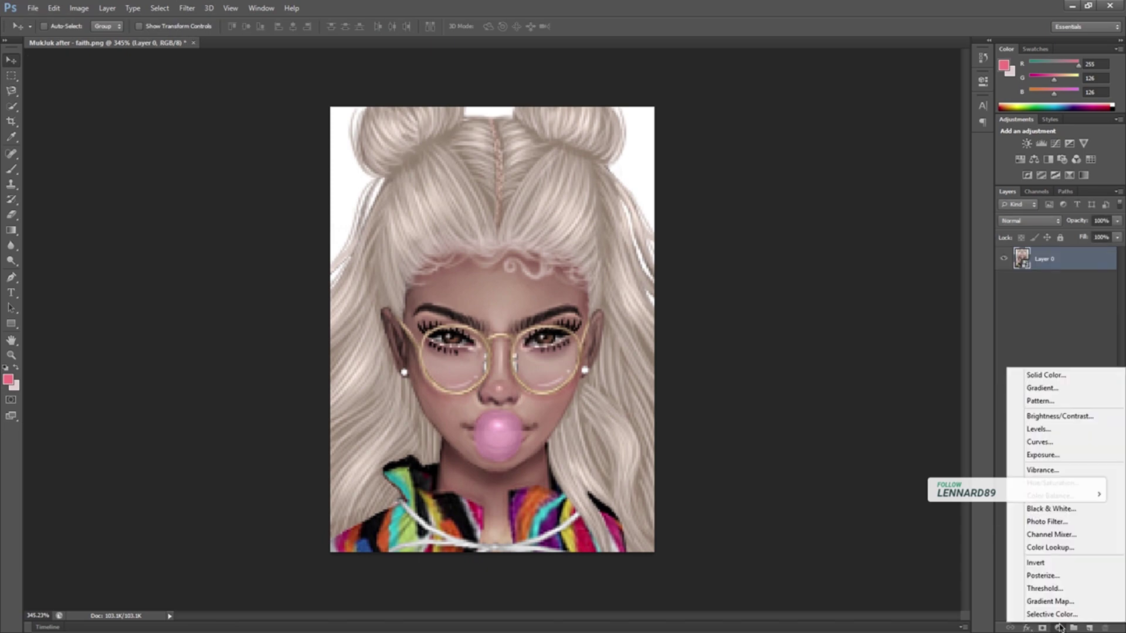
mouse_move(446, 282)
mouse_down()
mouse_move(528, 411)
mouse_move(493, 492)
mouse_up()
click(1030, 221)
drag(1117, 220, 1091, 234)
scroll(828, 419, down, 3)
scroll(814, 373, up, 3)
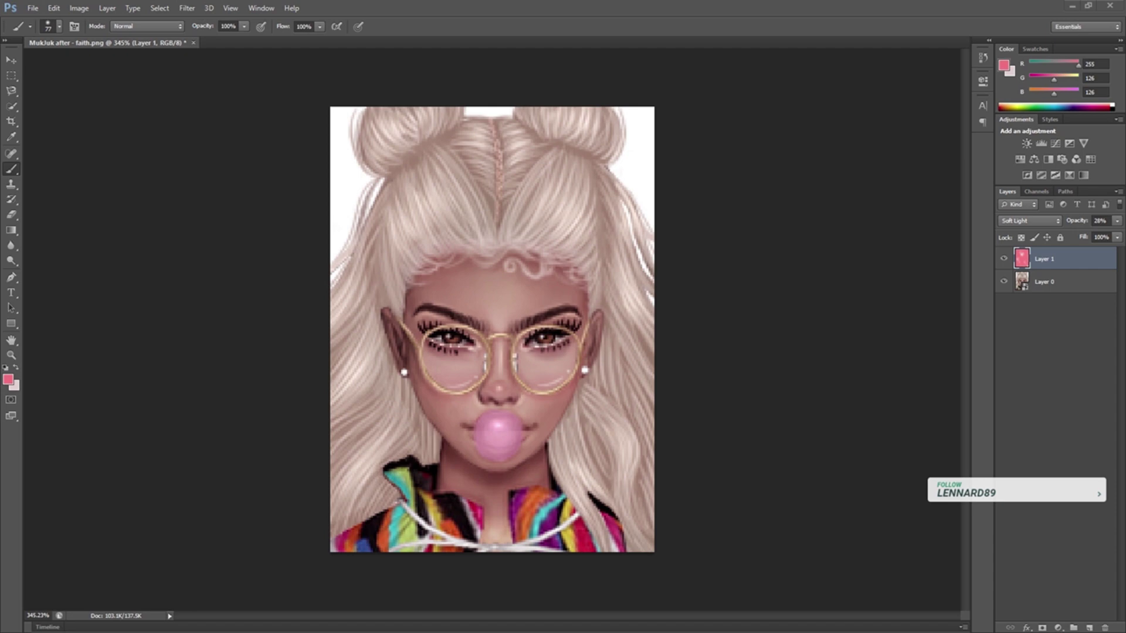
- Add a Gradient Map adjustment layer with a black-to-white gradient, blended as Hard Light at 16% opacity
scroll(750, 308, down, 1)
click(1059, 628)
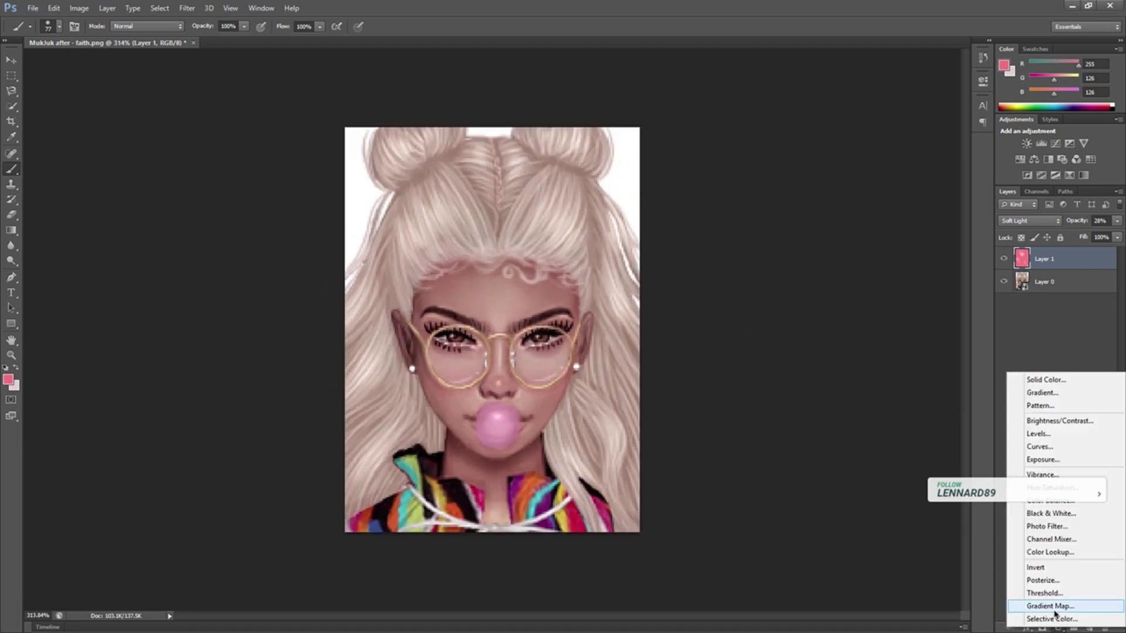
click(1044, 525)
scroll(900, 111, down, 7)
key(Delete)
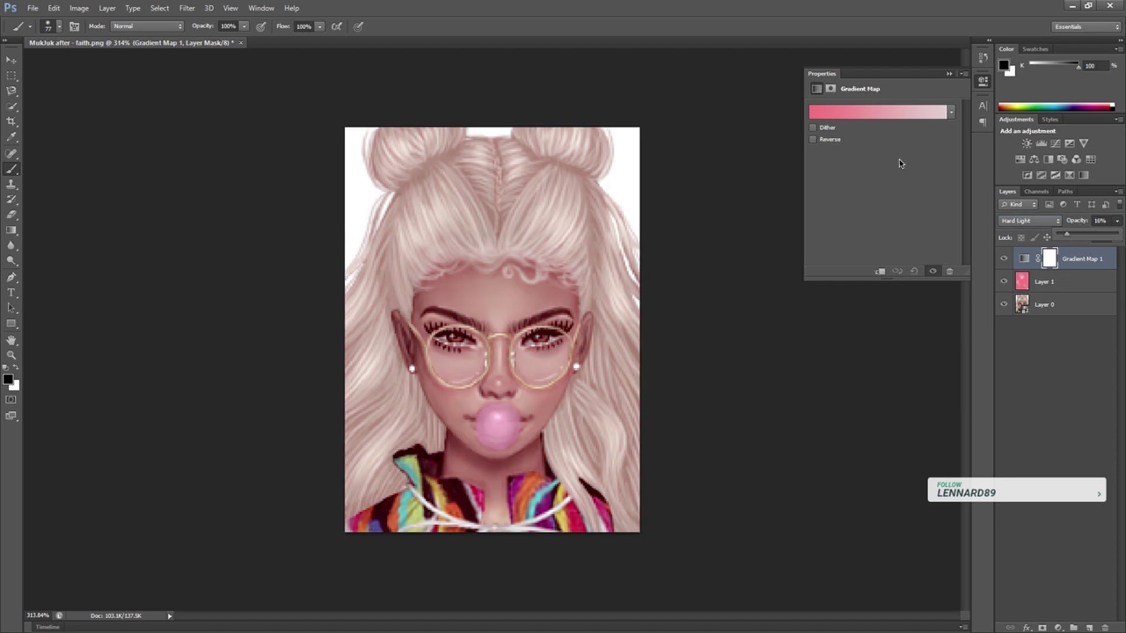
click(880, 110)
click(829, 159)
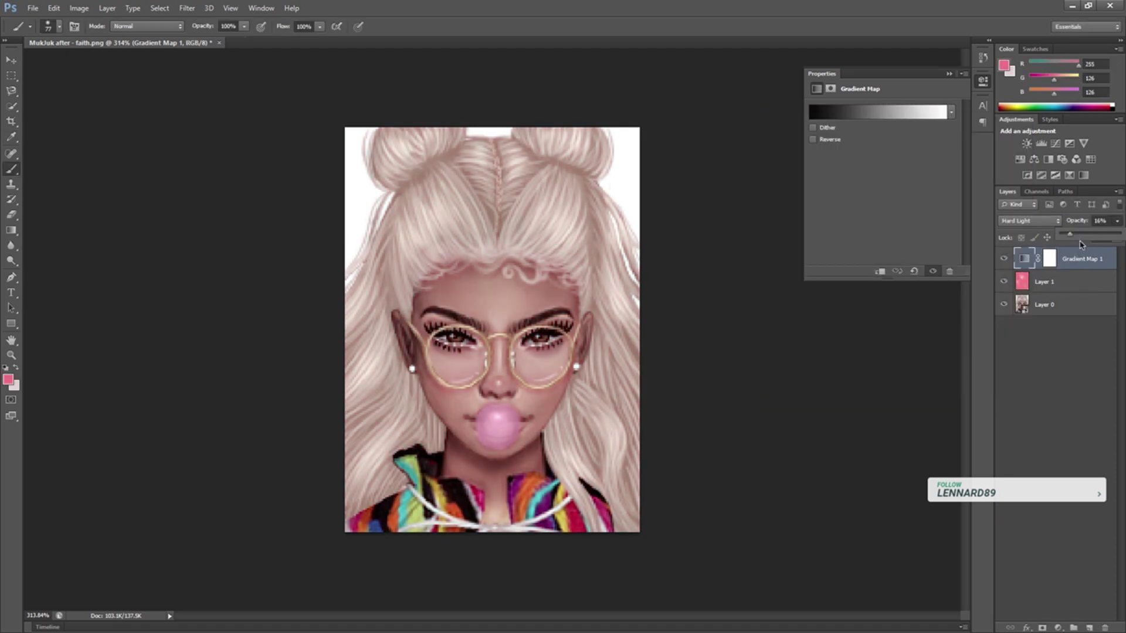
- Add a Vibrance adjustment of +22 and a Brightness/Contrast adjustment with brightness 16
click(1058, 628)
click(1042, 474)
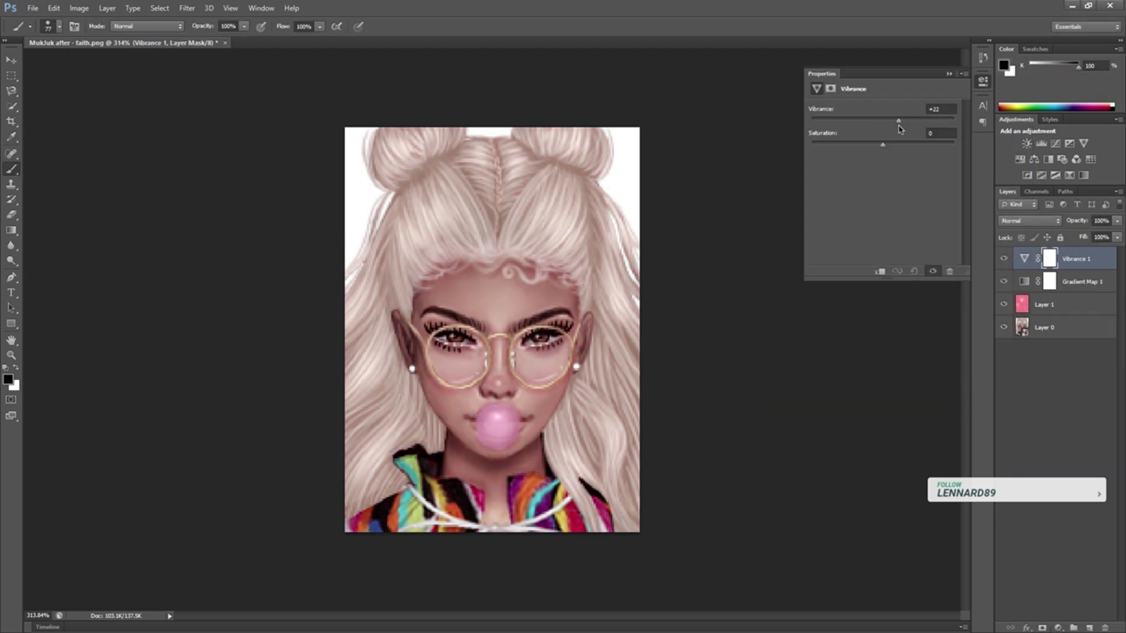
click(1059, 628)
click(1042, 474)
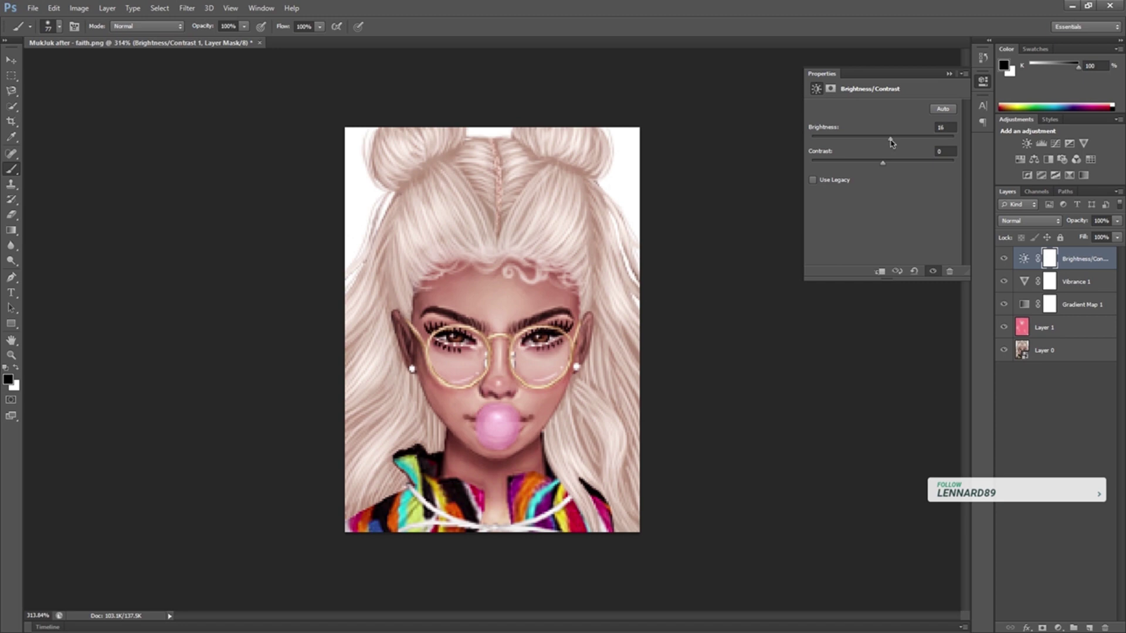